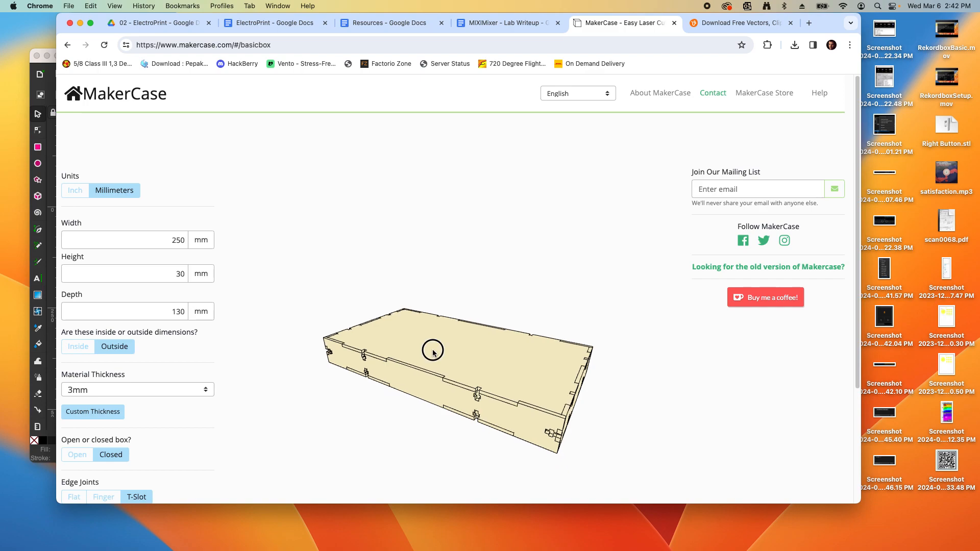
Download MakerCase's 250×30×130 mm box plans as an SVG with panel labels disabled
{"action": "scroll", "coordinate": [156, 281], "scroll_direction": "down", "scroll_amount": 4}
{"action": "scroll", "coordinate": [156, 281], "scroll_direction": "down", "scroll_amount": 3}
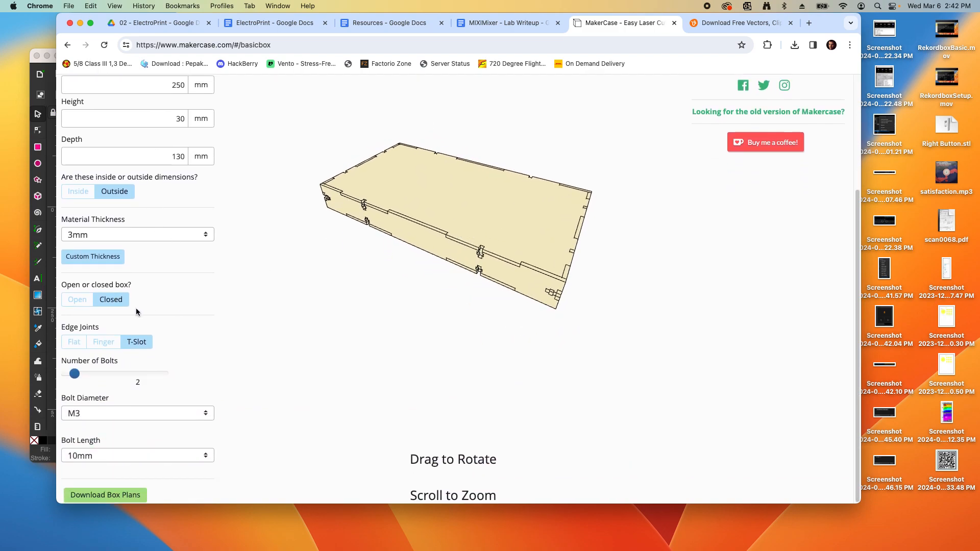
{"action": "left_click", "coordinate": [110, 497]}
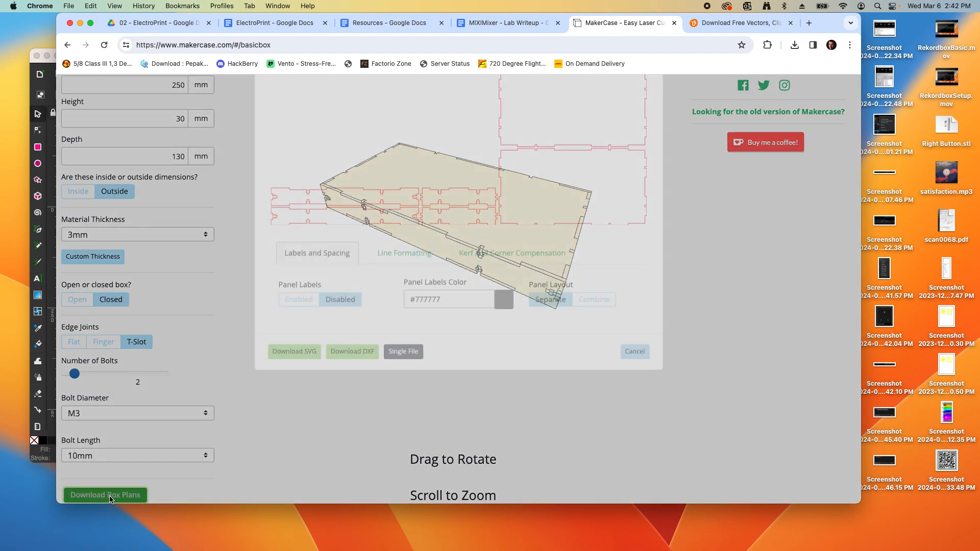
{"action": "left_click", "coordinate": [345, 358]}
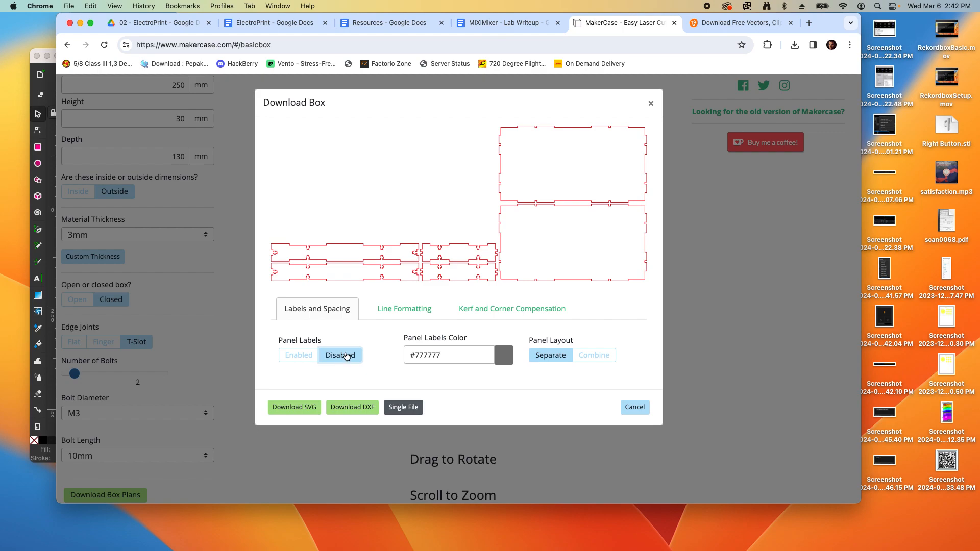
{"action": "left_click", "coordinate": [299, 355]}
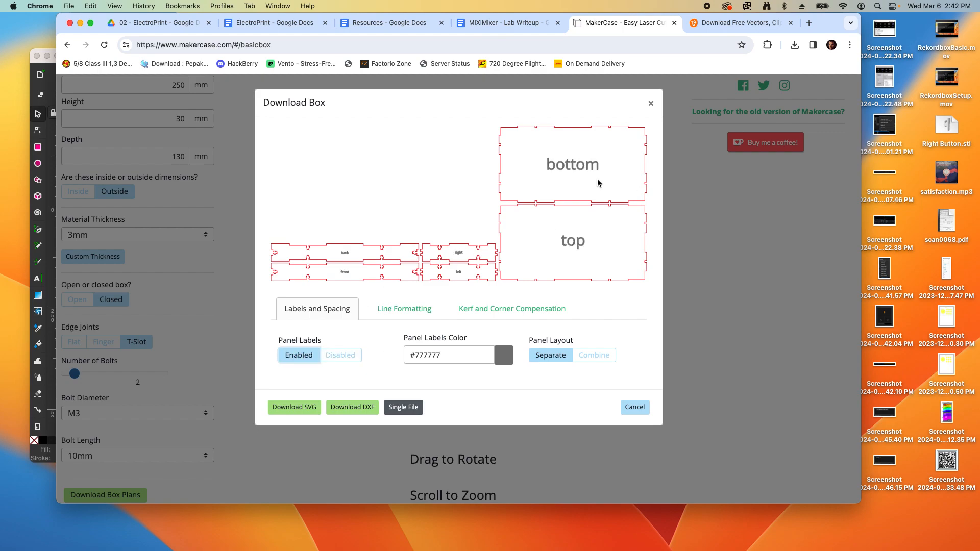
{"action": "left_click", "coordinate": [353, 356]}
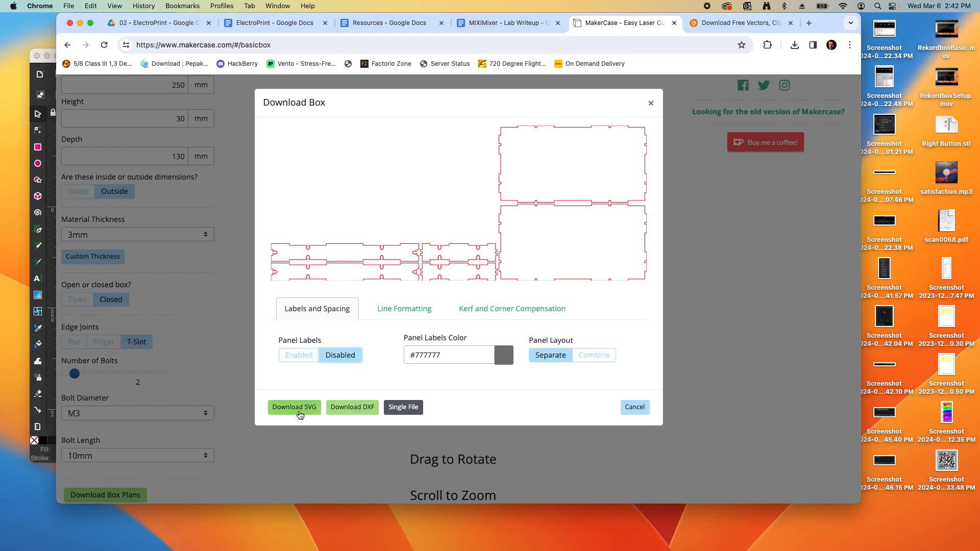
{"action": "left_click", "coordinate": [300, 413]}
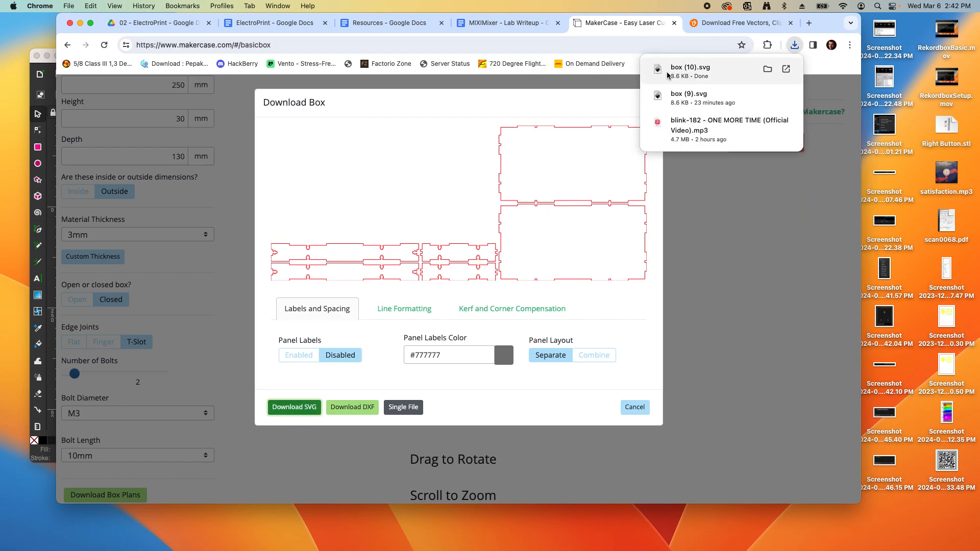
Open box (10).svg in Inkscape
{"action": "left_click", "coordinate": [35, 93]}
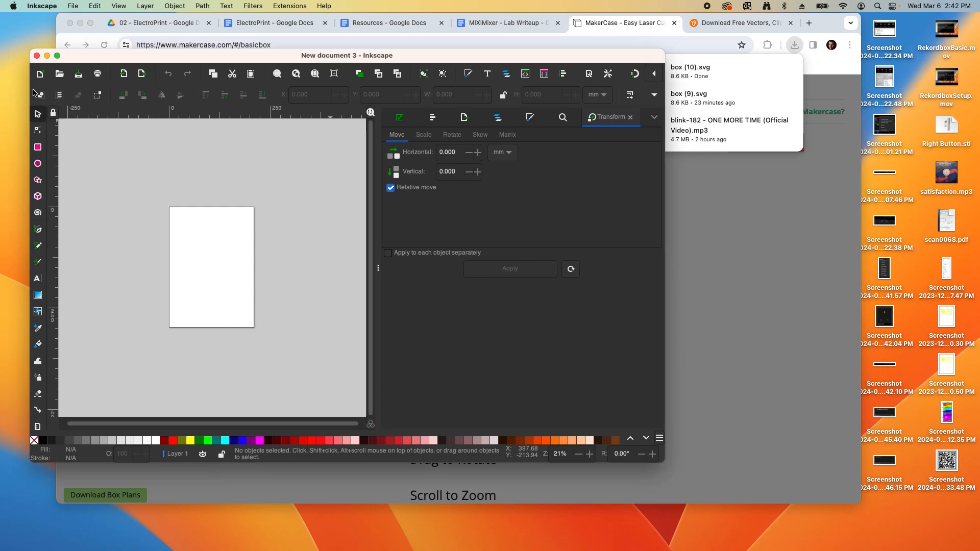
{"action": "left_click", "coordinate": [72, 6]}
{"action": "left_click", "coordinate": [85, 44]}
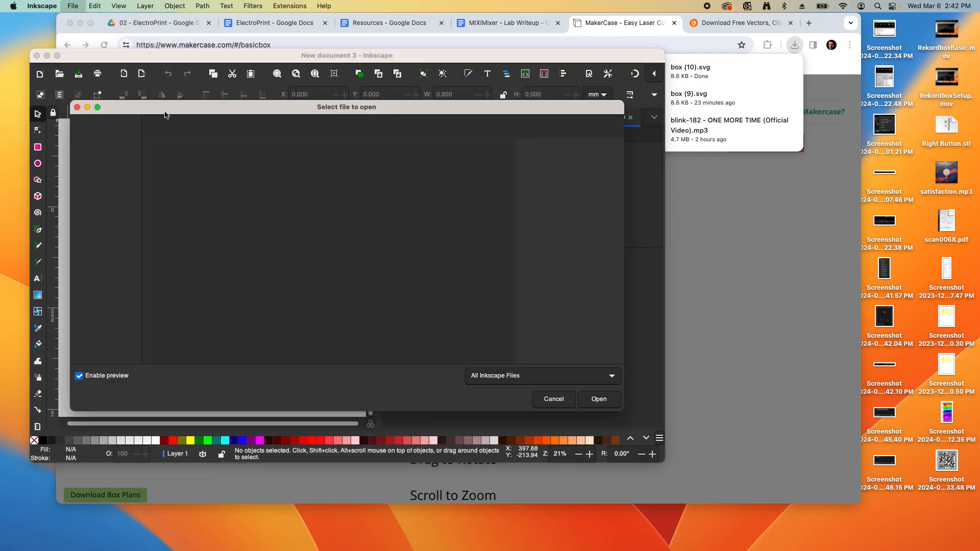
{"action": "left_click", "coordinate": [190, 156]}
{"action": "left_click", "coordinate": [598, 400]}
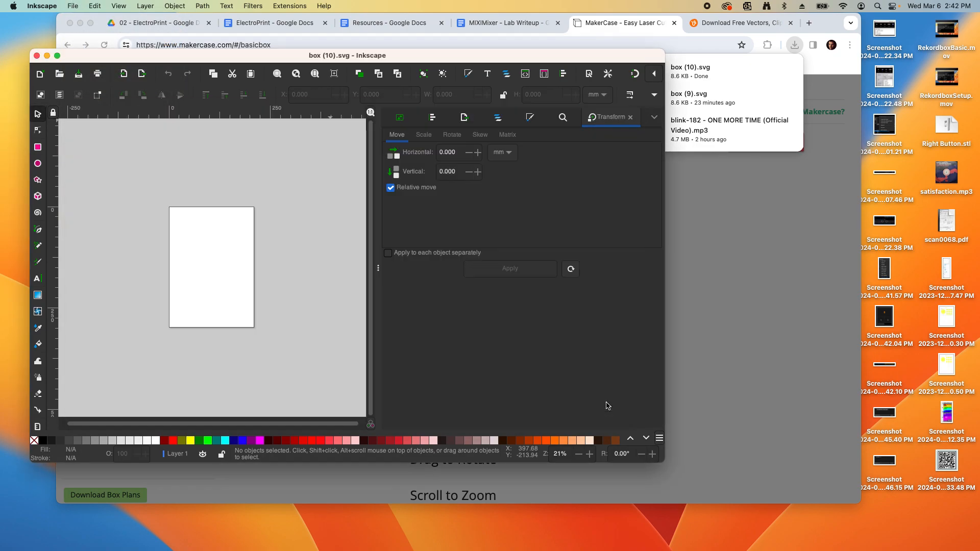
Enlarge the Inkscape window and zoom to see the whole page
{"action": "left_click_drag", "start_coordinate": [390, 303], "coordinate": [829, 429]}
{"action": "scroll", "coordinate": [266, 275], "scroll_direction": "up", "scroll_amount": 2}
{"action": "scroll", "coordinate": [267, 275], "scroll_direction": "down", "scroll_amount": 1}
{"action": "scroll", "coordinate": [165, 164], "scroll_direction": "up", "scroll_amount": 1}
{"action": "scroll", "coordinate": [165, 164], "scroll_direction": "down", "scroll_amount": 1}
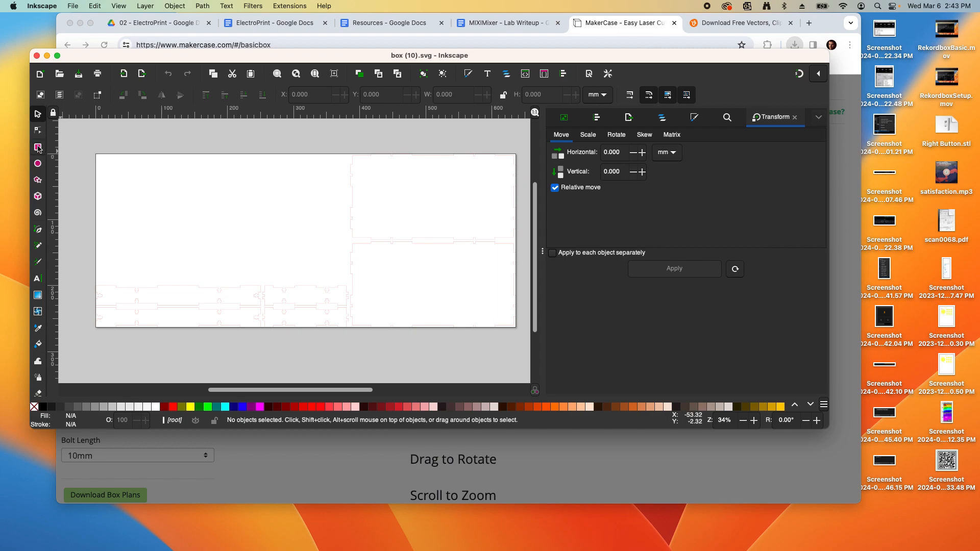
Draw a grey rectangle near the page's top-left and select it
{"action": "left_click", "coordinate": [38, 148]}
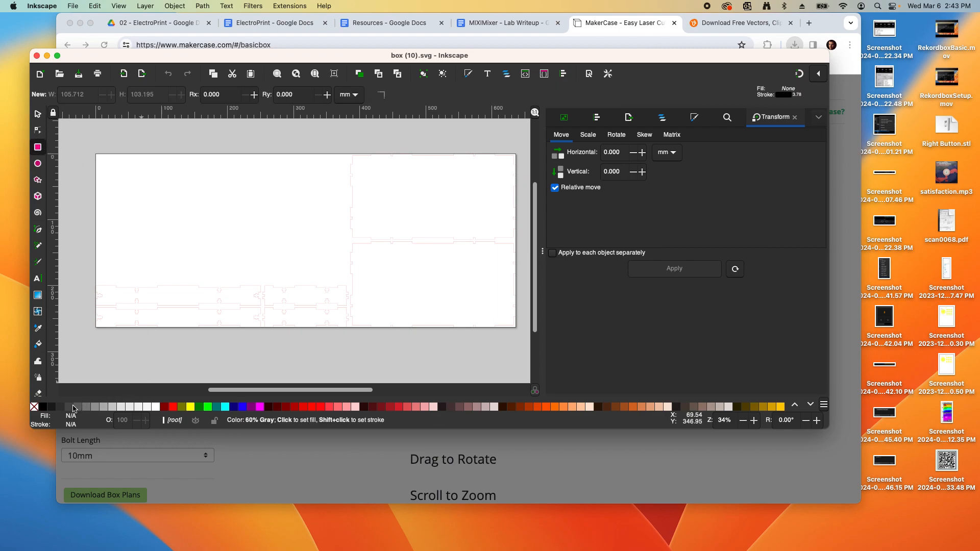
{"action": "left_click_drag", "start_coordinate": [118, 170], "coordinate": [198, 245]}
{"action": "scroll", "coordinate": [114, 215], "scroll_direction": "up", "scroll_amount": 1}
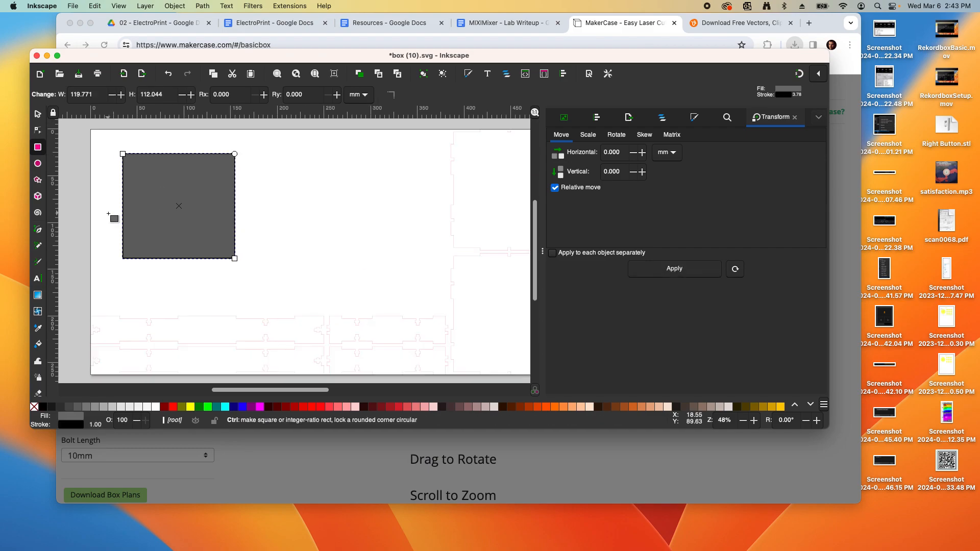
{"action": "left_click", "coordinate": [39, 116]}
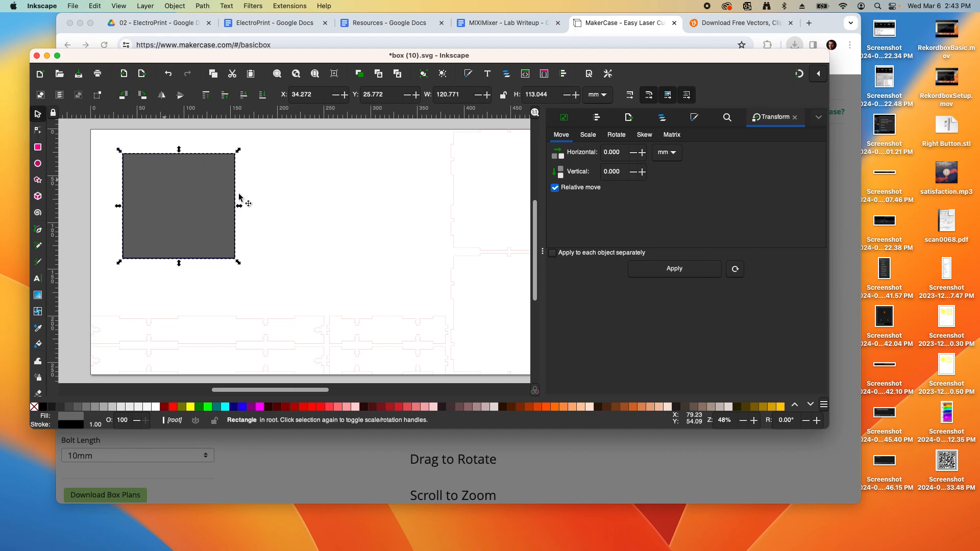
{"action": "left_click", "coordinate": [263, 212]}
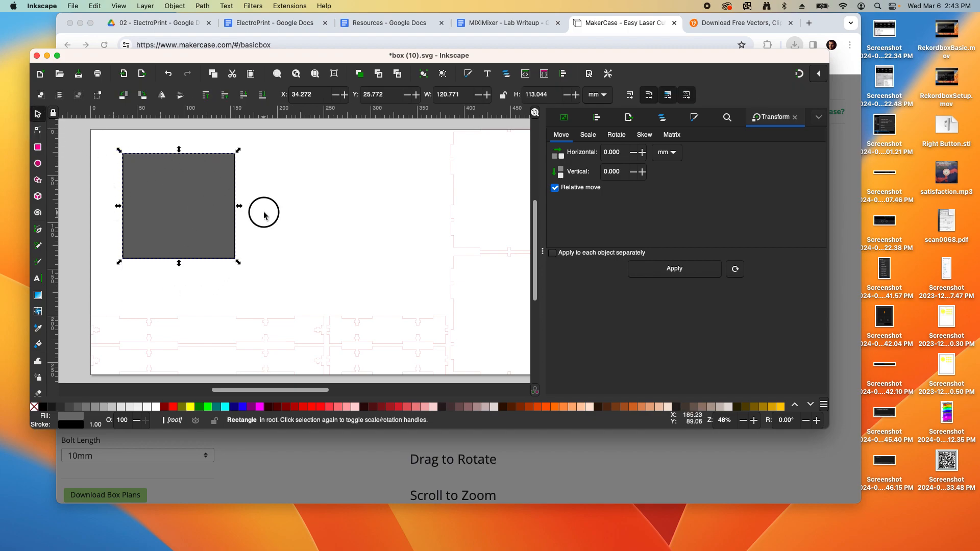
{"action": "left_click", "coordinate": [227, 192]}
Remove the rectangle's outline and size it to 100 × 100 mm
{"action": "right_click", "coordinate": [33, 409]}
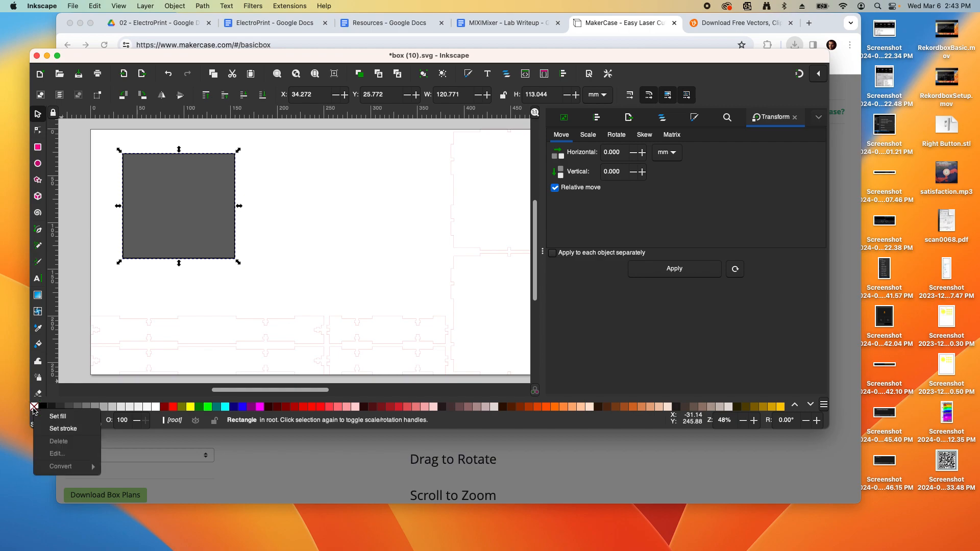
{"action": "left_click", "coordinate": [59, 430]}
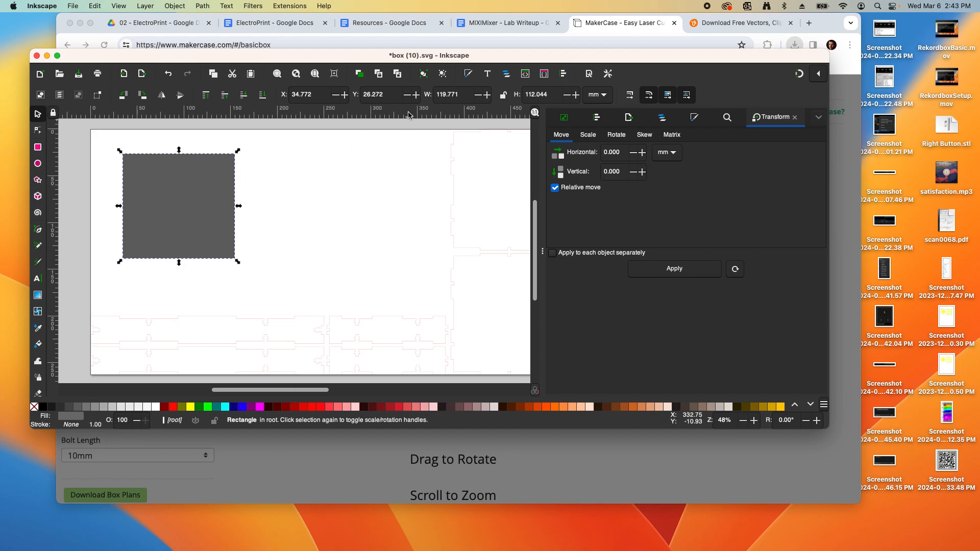
{"action": "double_click", "coordinate": [460, 95]}
{"action": "type", "text": "100"}
{"action": "key", "text": "Tab"}
{"action": "type", "text": "1"}
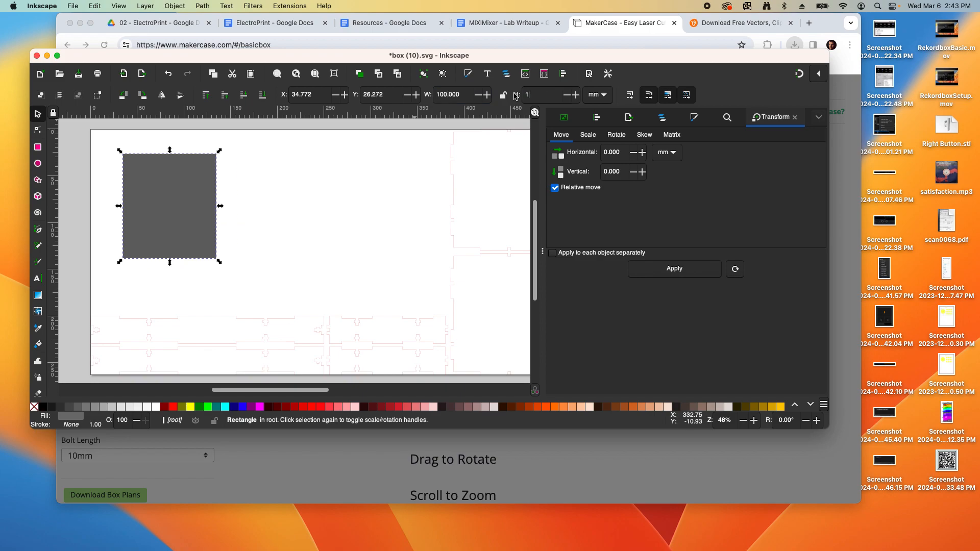
{"action": "type", "text": "00"}
{"action": "key", "text": "Return"}
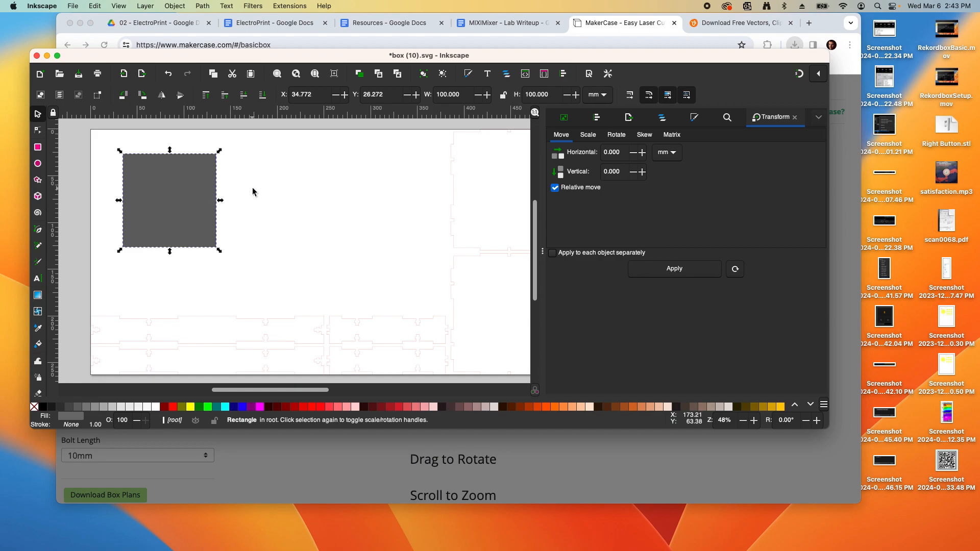
Select the grey square and open Align and Distribute on the Grid tab
{"action": "left_click", "coordinate": [337, 191]}
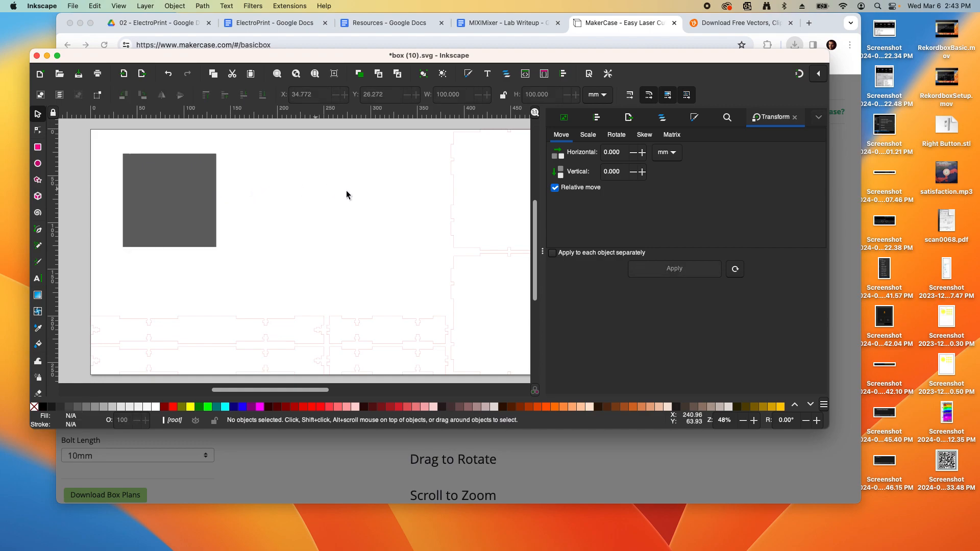
{"action": "left_click", "coordinate": [203, 185]}
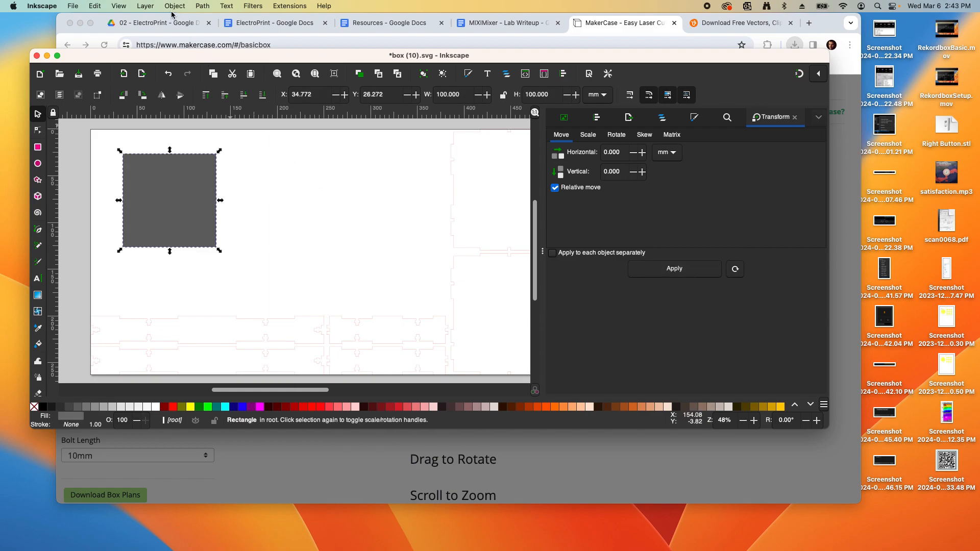
{"action": "left_click", "coordinate": [247, 182]}
{"action": "left_click", "coordinate": [184, 182]}
{"action": "left_click", "coordinate": [197, 6]}
{"action": "mouse_move", "coordinate": [174, 7]}
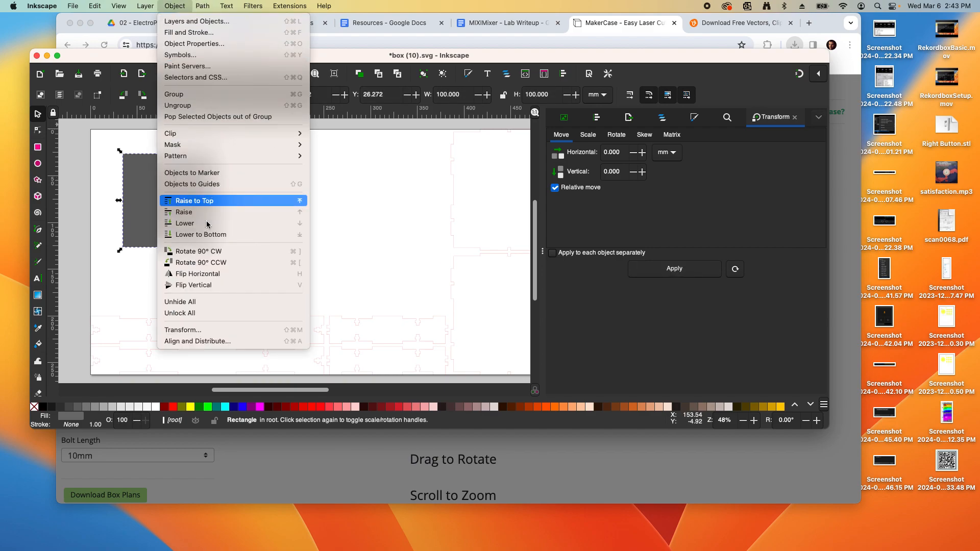
{"action": "left_click", "coordinate": [224, 340]}
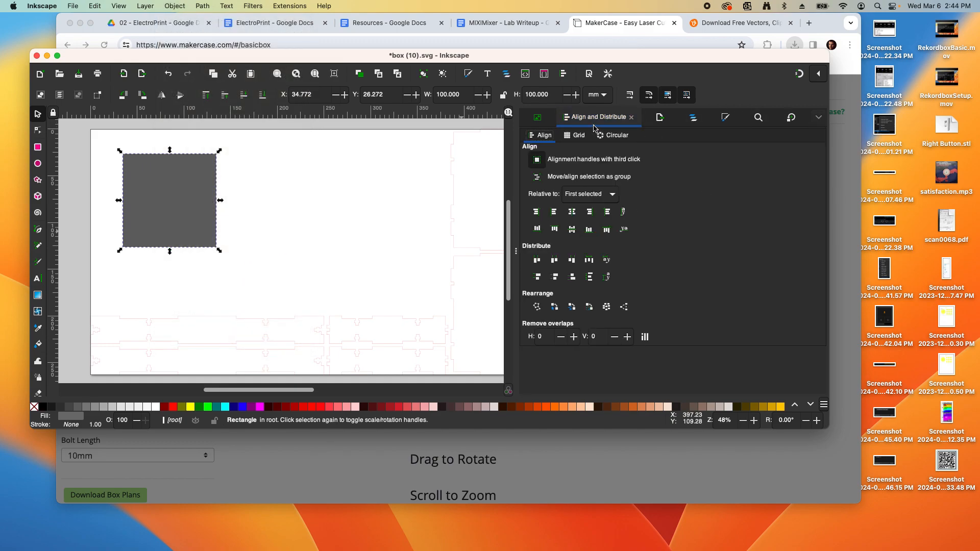
{"action": "left_click", "coordinate": [573, 136]}
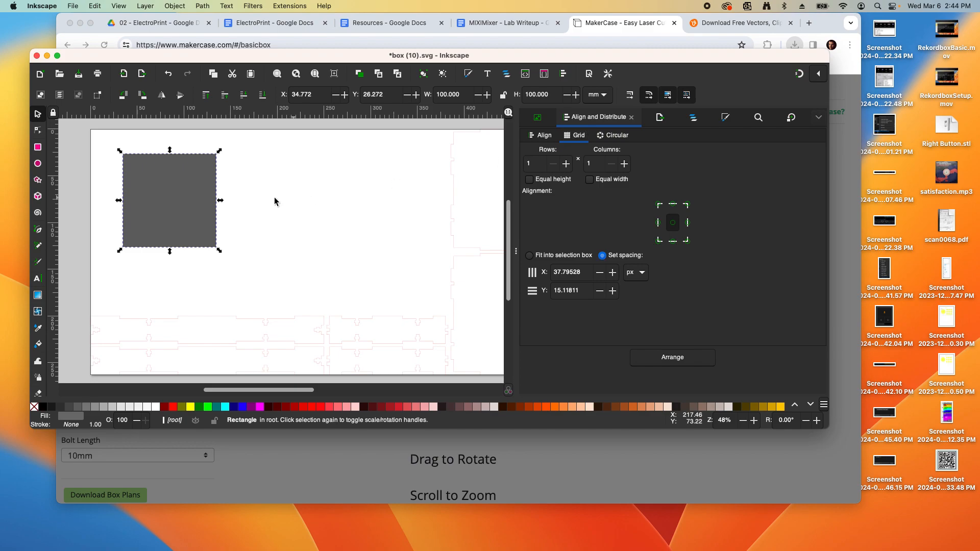
Duplicate the square, place the copy to its right, and select both
{"action": "key", "text": "ctrl+d"}
{"action": "left_click_drag", "start_coordinate": [207, 198], "coordinate": [334, 205]}
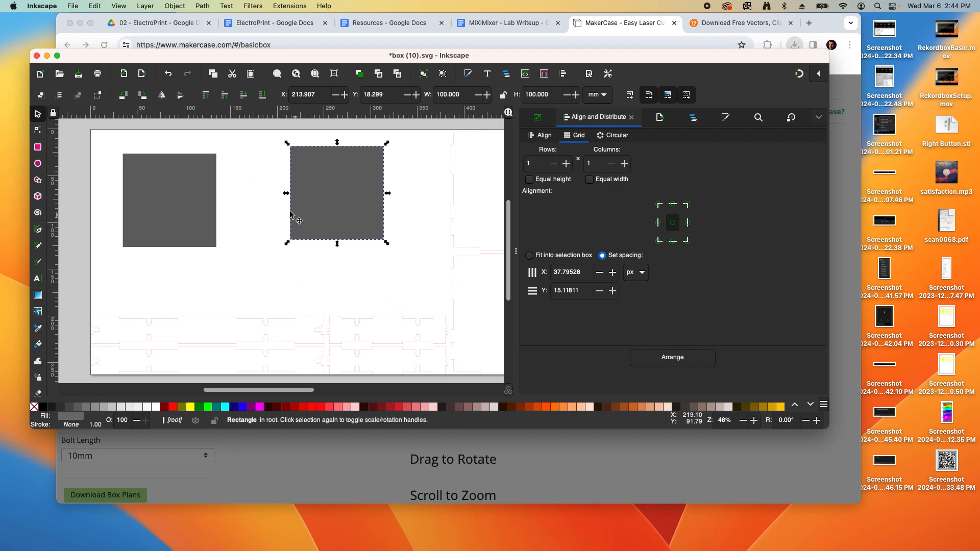
{"action": "left_click", "coordinate": [204, 194], "text": "shift"}
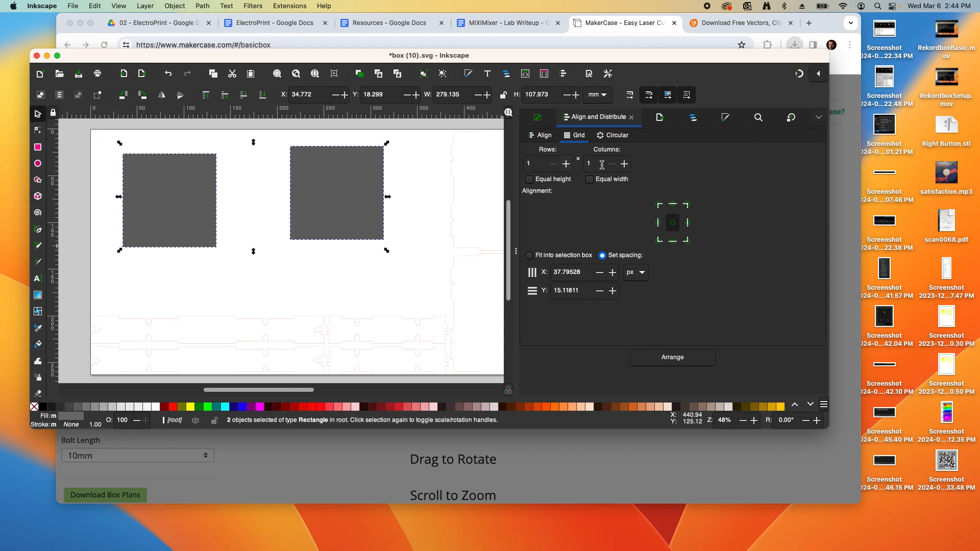
Arrange the two squares in 2 columns with 10 mm horizontal spacing
{"action": "left_click", "coordinate": [625, 165]}
{"action": "double_click", "coordinate": [571, 273]}
{"action": "type", "text": "10"}
{"action": "key", "text": "Return"}
{"action": "left_click", "coordinate": [632, 275]}
{"action": "left_click", "coordinate": [636, 300]}
{"action": "double_click", "coordinate": [587, 276]}
{"action": "type", "text": "10"}
{"action": "left_click", "coordinate": [661, 355]}
{"action": "left_click", "coordinate": [218, 145]}
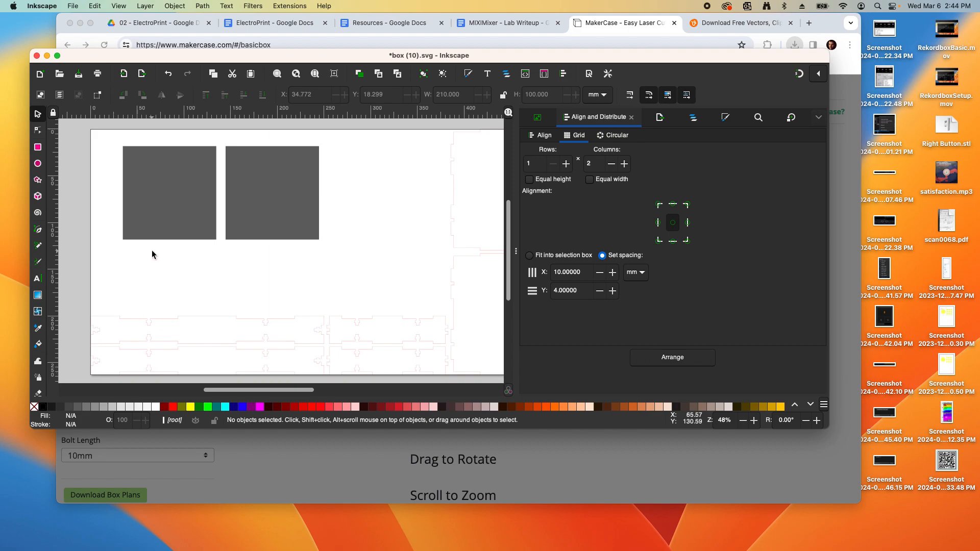
Draw a small black circle by the left square and size it 10 × 10 mm
{"action": "left_click", "coordinate": [37, 163]}
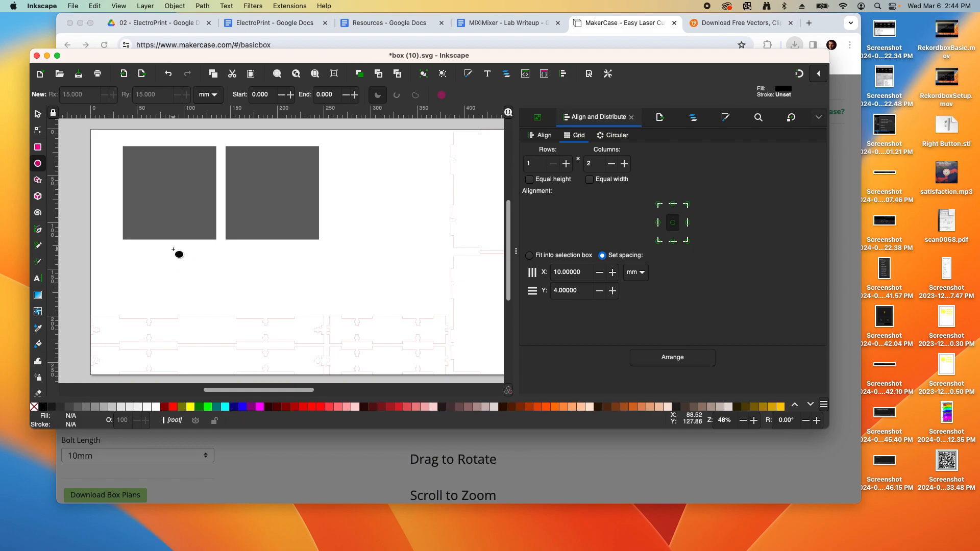
{"action": "left_click_drag", "start_coordinate": [161, 225], "coordinate": [191, 249]}
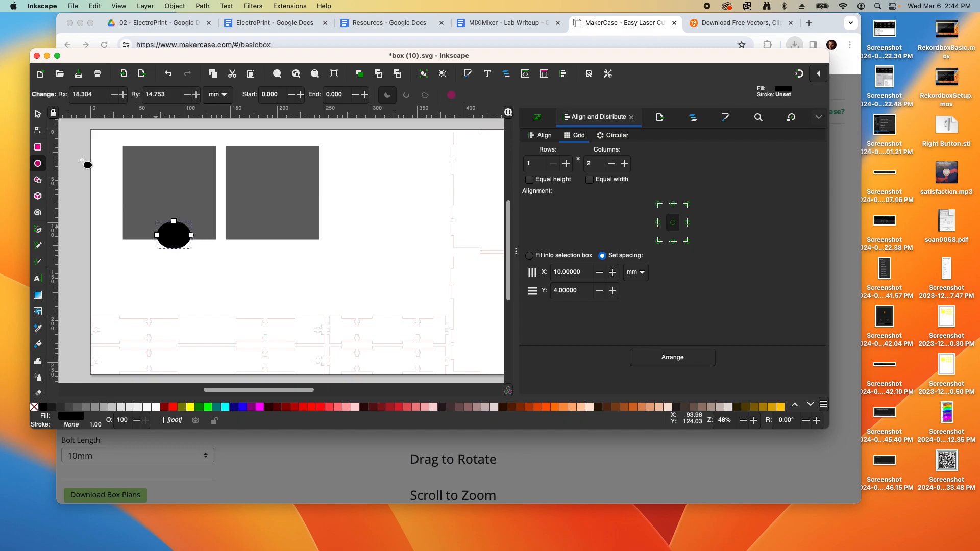
{"action": "left_click", "coordinate": [37, 114]}
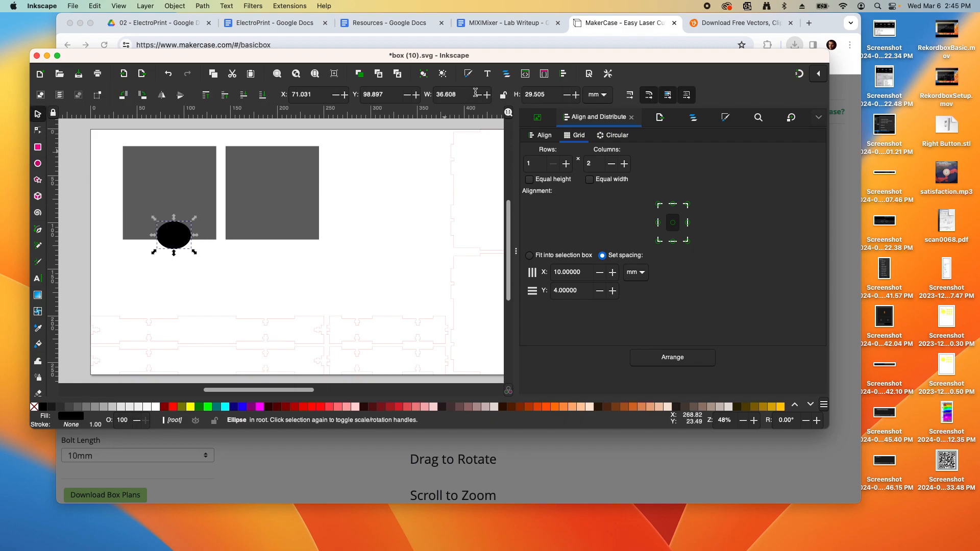
{"action": "triple_click", "coordinate": [466, 96]}
{"action": "type", "text": "10"}
{"action": "key", "text": "Tab"}
{"action": "type", "text": "10"}
{"action": "key", "text": "Return"}
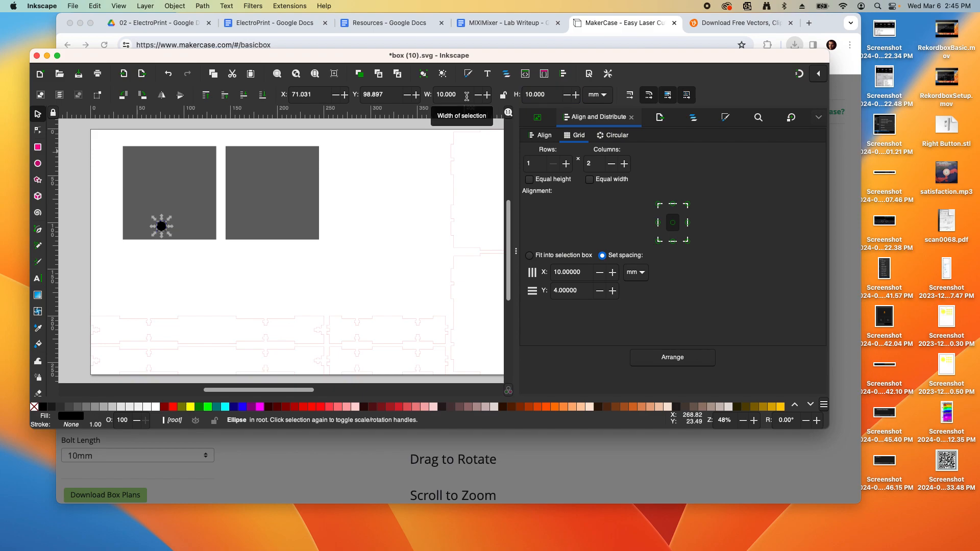
Centre the circle horizontally and vertically on the left grey square
{"action": "left_click", "coordinate": [382, 189]}
{"action": "left_click", "coordinate": [195, 225]}
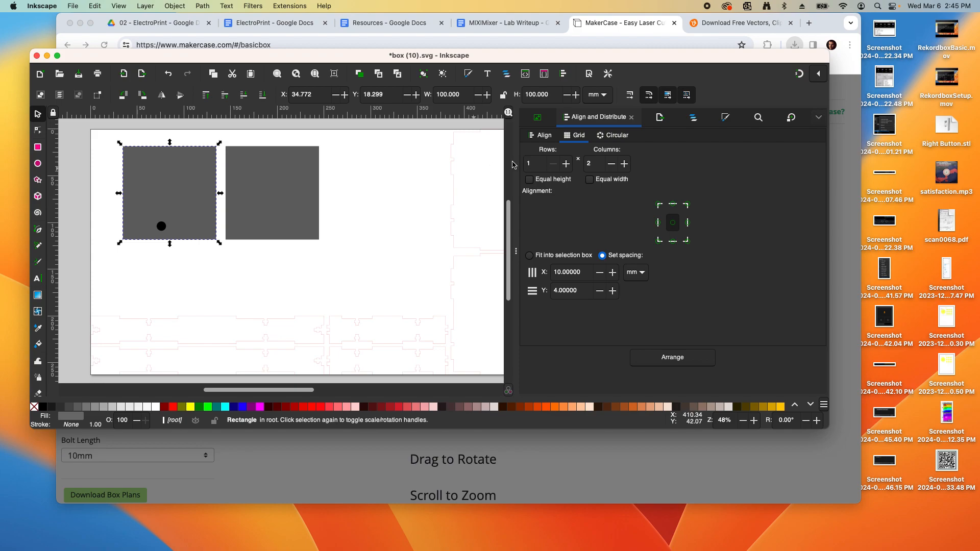
{"action": "left_click", "coordinate": [382, 199]}
{"action": "left_click", "coordinate": [549, 136]}
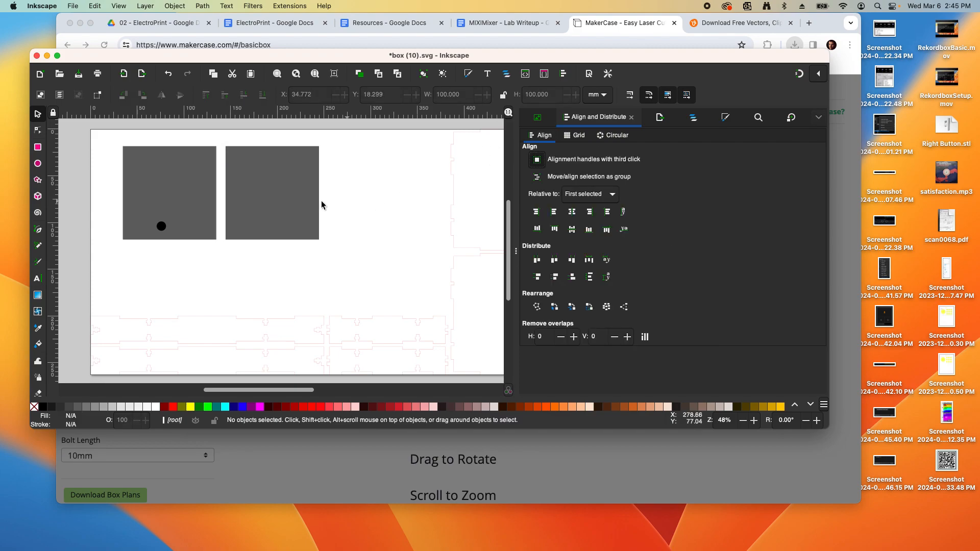
{"action": "left_click", "coordinate": [182, 159]}
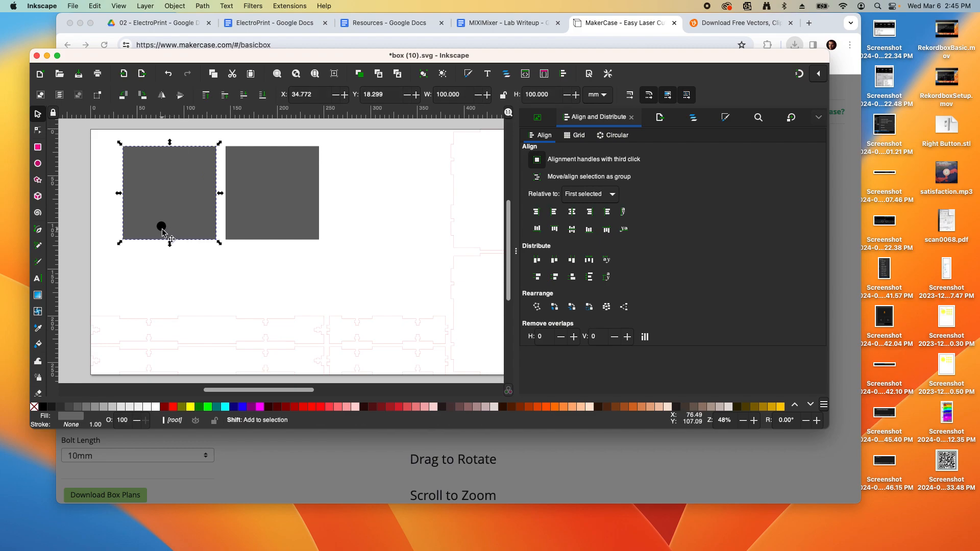
{"action": "left_click", "coordinate": [161, 228], "text": "shift"}
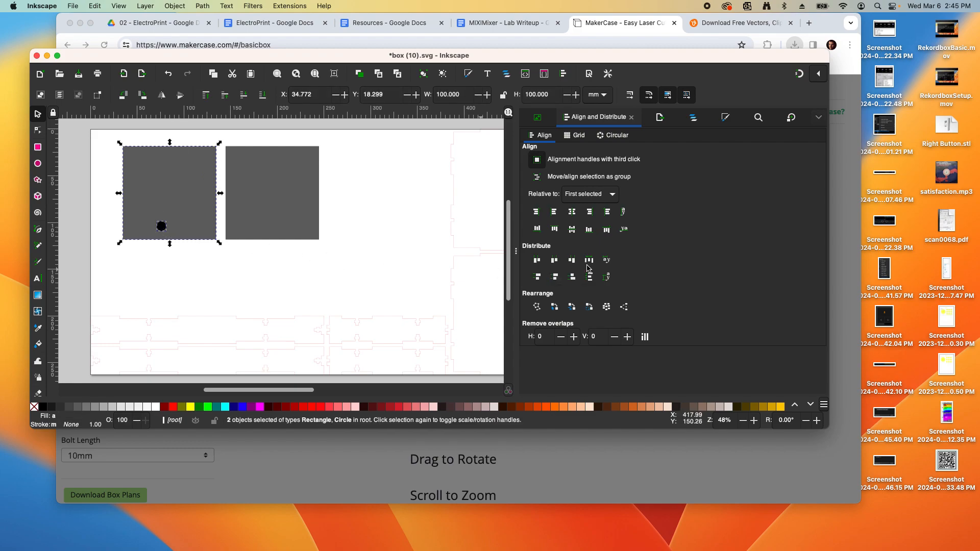
{"action": "left_click", "coordinate": [572, 213]}
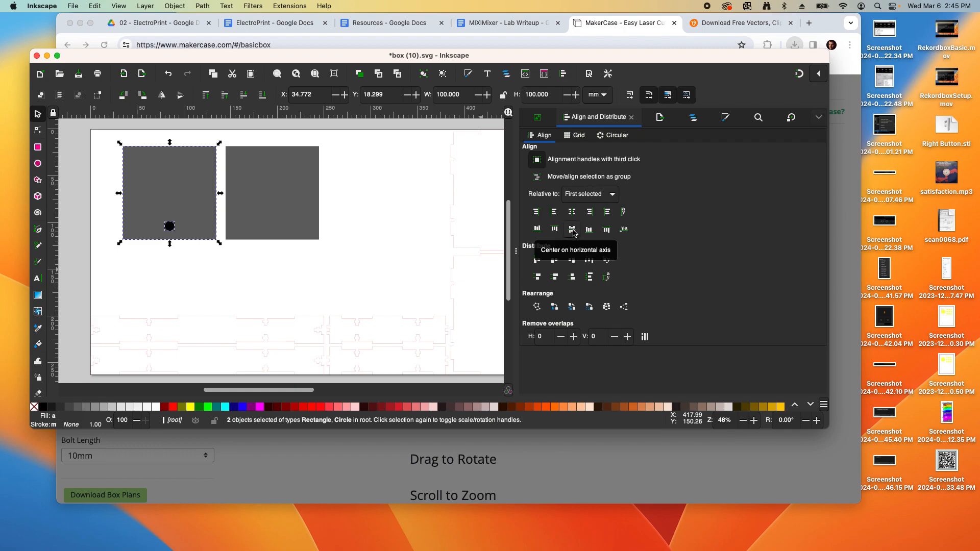
{"action": "left_click", "coordinate": [573, 233]}
{"action": "left_click", "coordinate": [453, 229]}
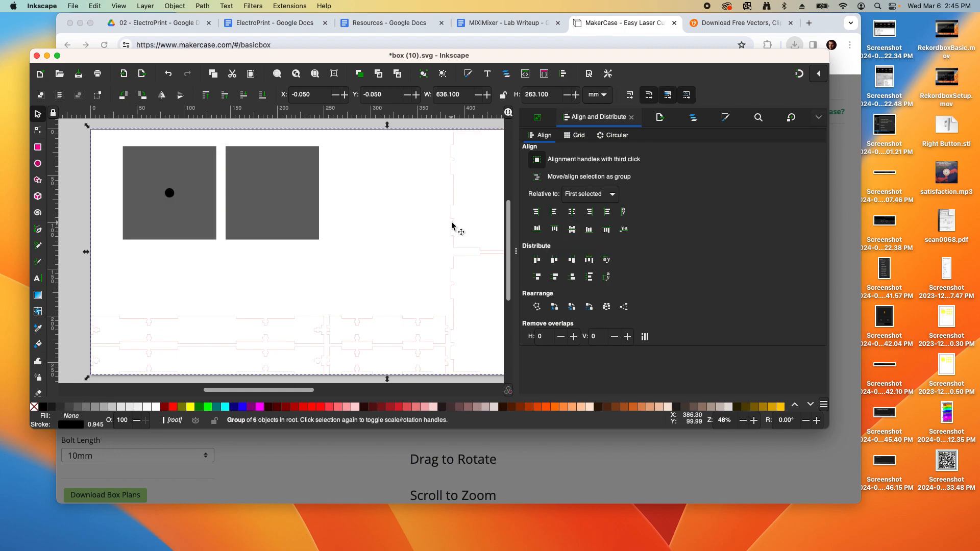
{"action": "left_click", "coordinate": [67, 189]}
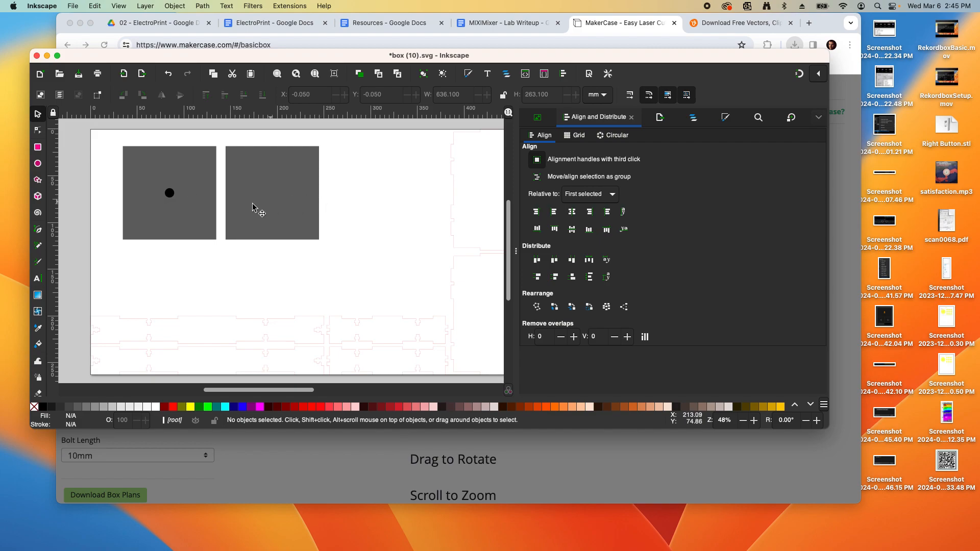
Draw a black circle 30 mm wide beside the right square and move it up
{"action": "left_click", "coordinate": [37, 163]}
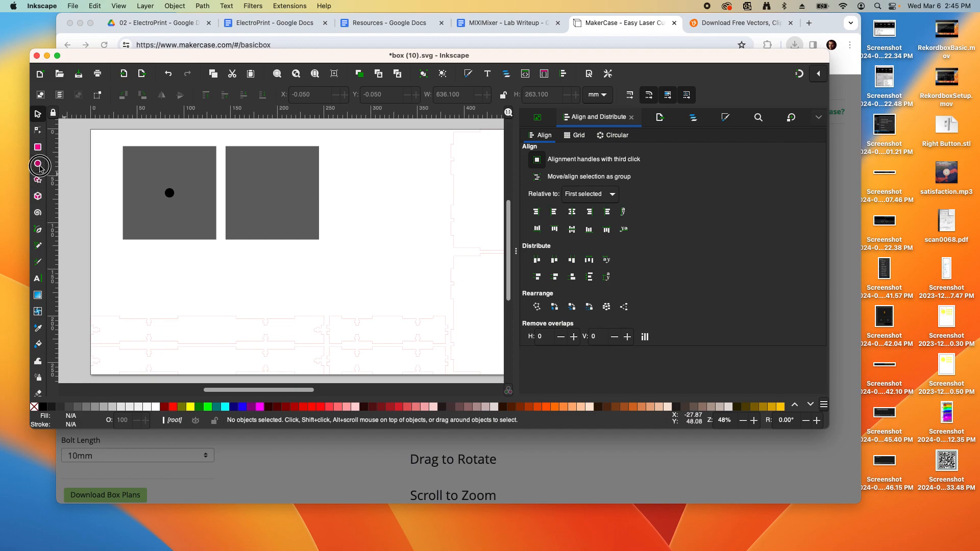
{"action": "left_click", "coordinate": [327, 175]}
{"action": "left_click_drag", "start_coordinate": [351, 203], "coordinate": [355, 204]}
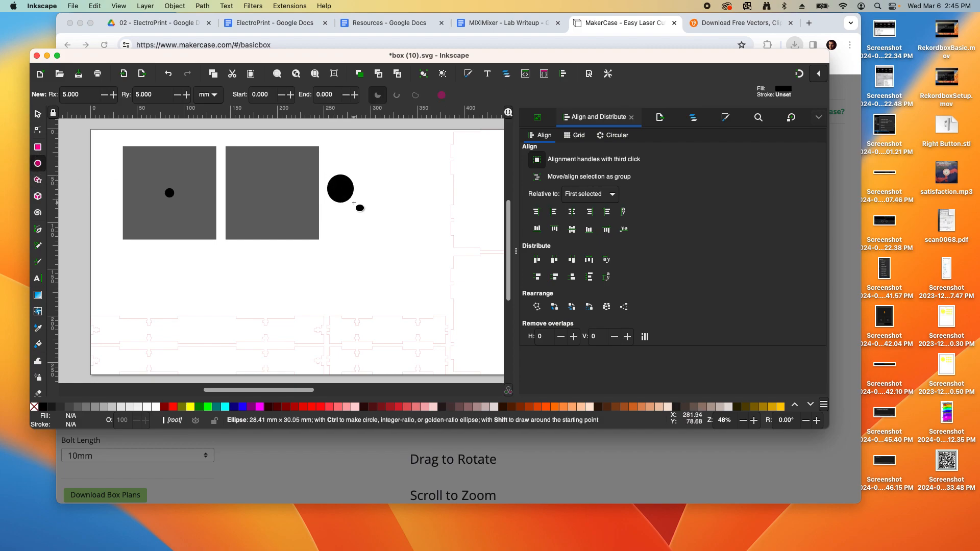
{"action": "left_click", "coordinate": [38, 115]}
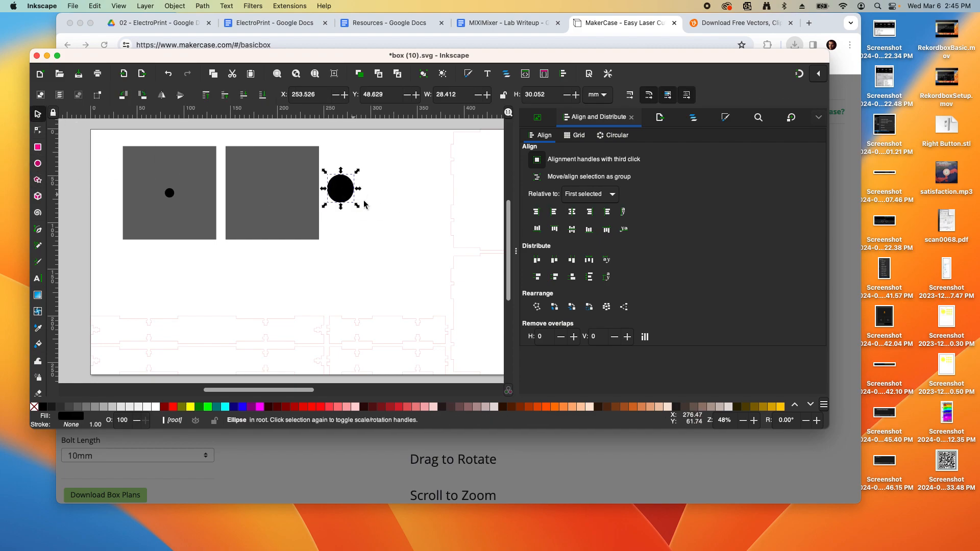
{"action": "double_click", "coordinate": [458, 97]}
{"action": "type", "text": "30"}
{"action": "key", "text": "Tab"}
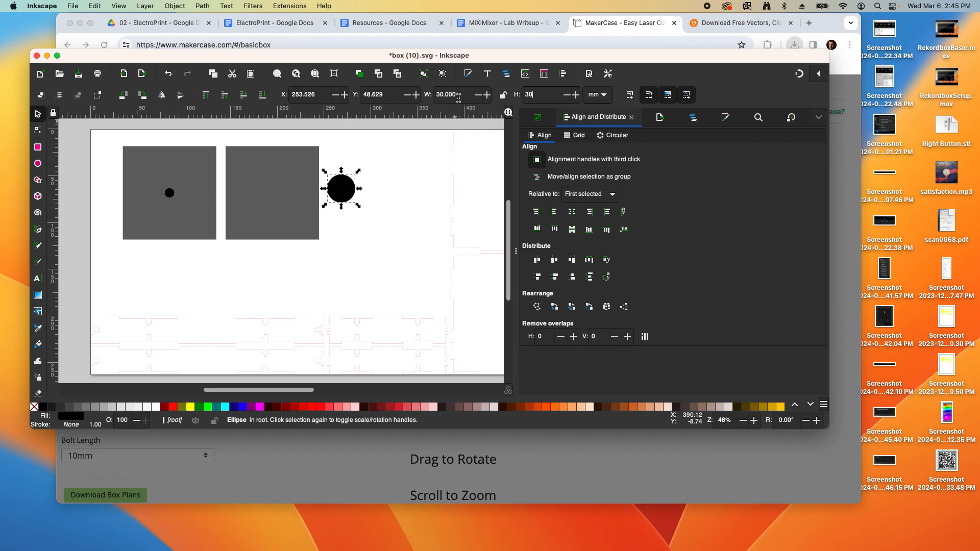
{"action": "left_click", "coordinate": [401, 194]}
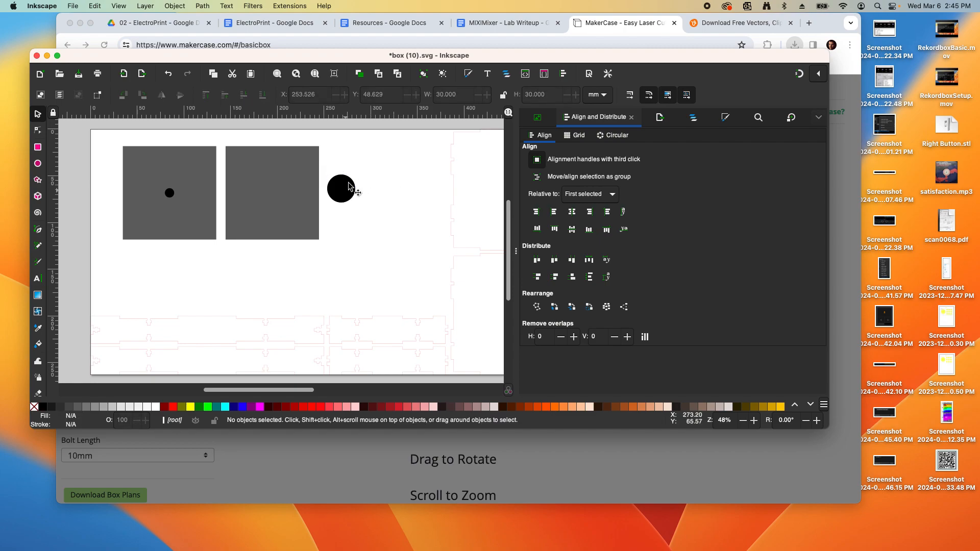
{"action": "left_click", "coordinate": [350, 191]}
{"action": "left_click_drag", "start_coordinate": [350, 192], "coordinate": [340, 168]}
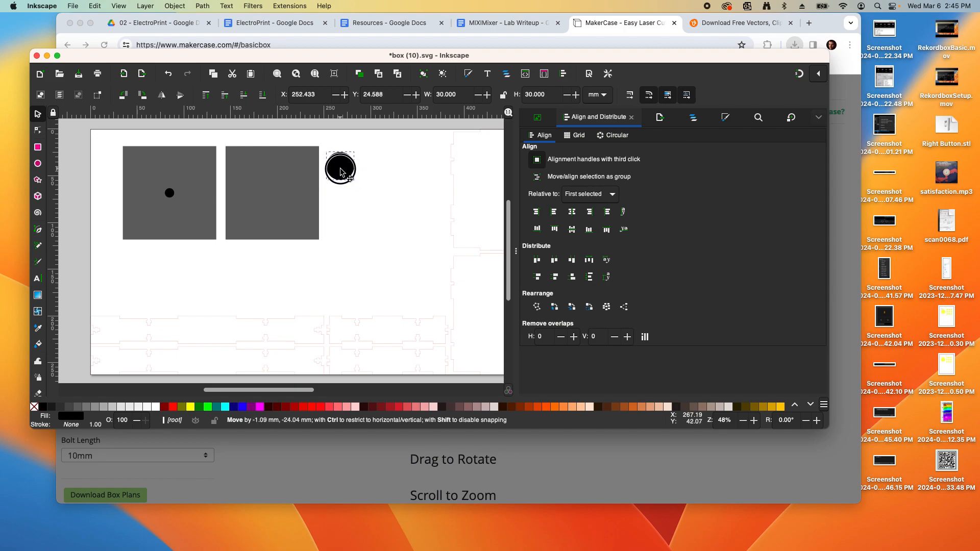
Paste copies of the circle and select all nine circles
{"action": "key", "text": "ctrl+v"}
{"action": "key", "text": "ctrl+v"}
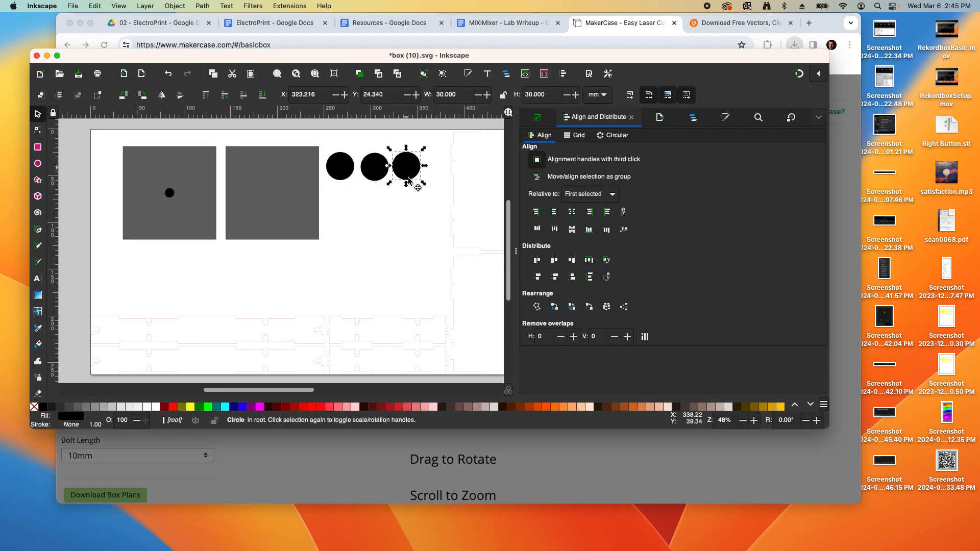
{"action": "key", "text": "ctrl+v"}
{"action": "key", "text": "ctrl+v"}
{"action": "key", "text": "ctrl+v"}
{"action": "key", "text": "ctrl+v"}
{"action": "key", "text": "ctrl+v"}
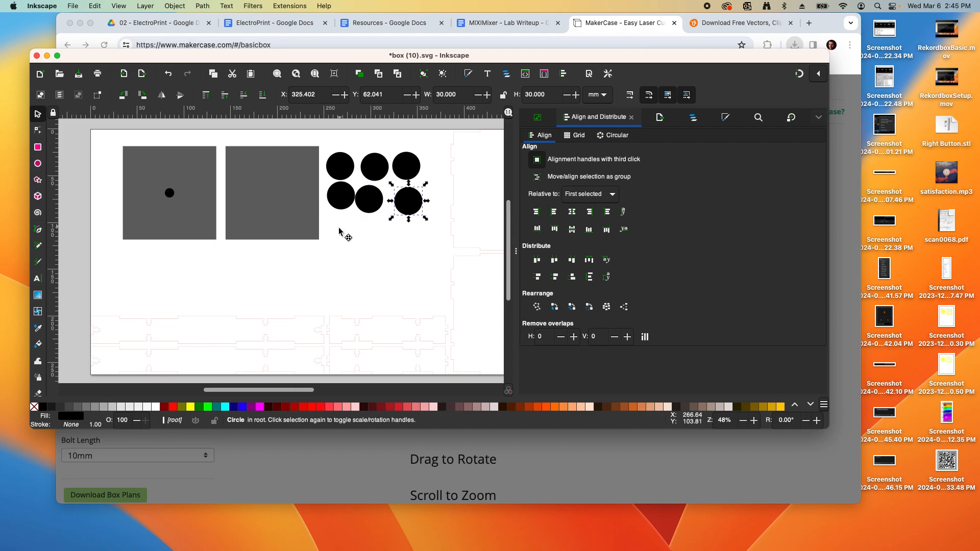
{"action": "key", "text": "ctrl+v"}
{"action": "left_click", "coordinate": [431, 211]}
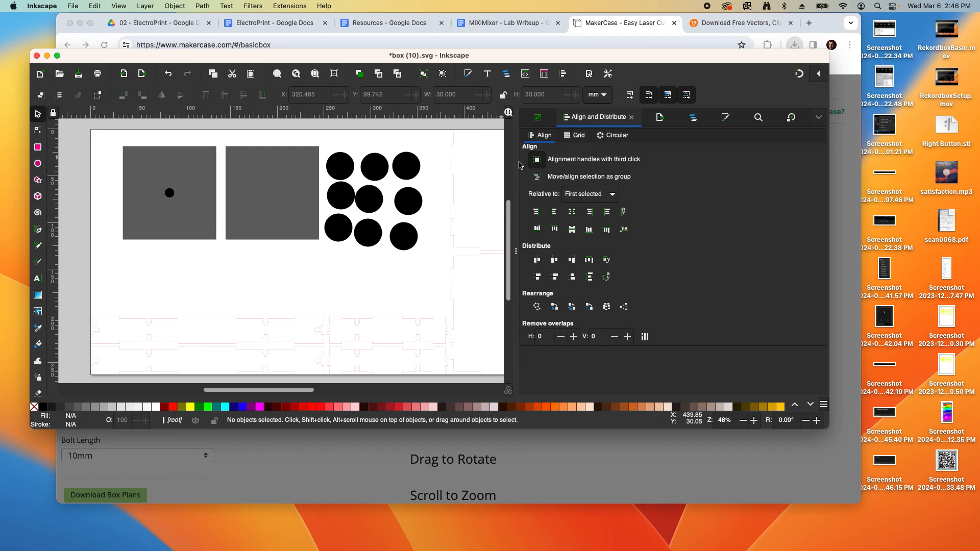
{"action": "left_click_drag", "start_coordinate": [322, 141], "coordinate": [438, 254]}
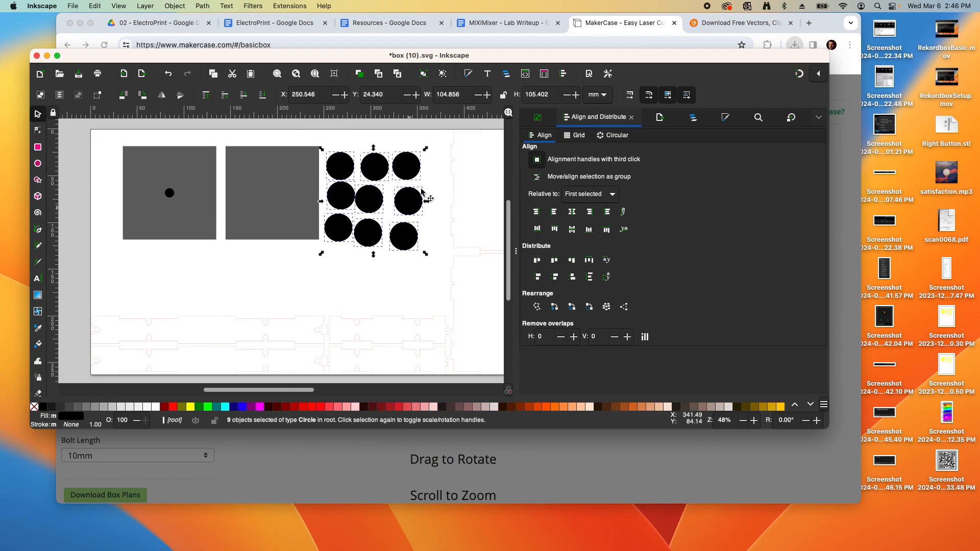
Grid-arrange the nine circles in 3 rows with 4 mm spacing
{"action": "left_click", "coordinate": [575, 137]}
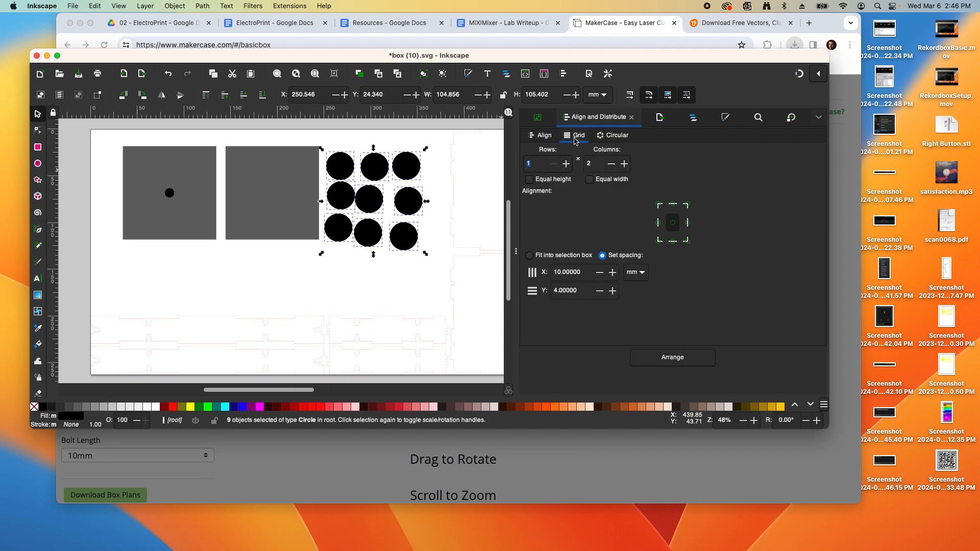
{"action": "left_click", "coordinate": [566, 165]}
{"action": "left_click", "coordinate": [566, 164]}
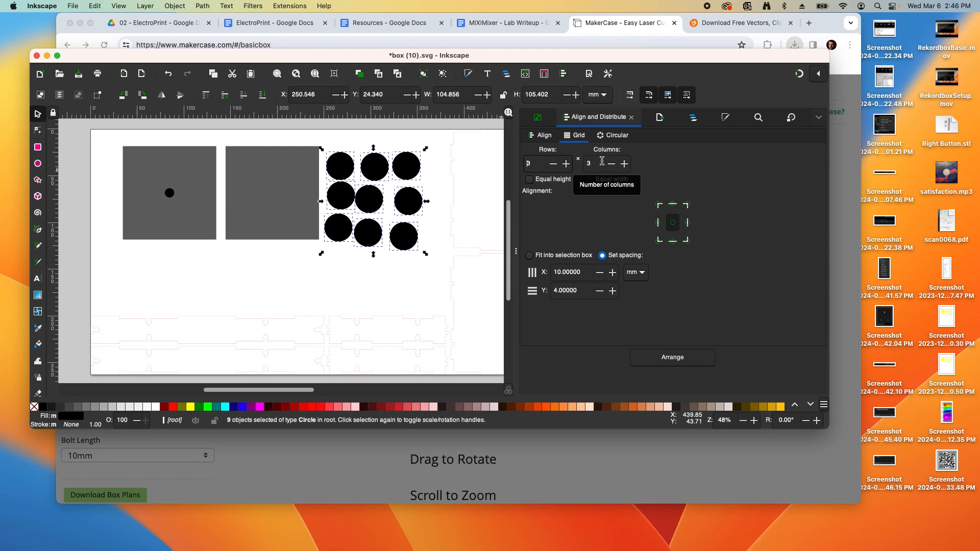
{"action": "double_click", "coordinate": [584, 272]}
{"action": "type", "text": "4"}
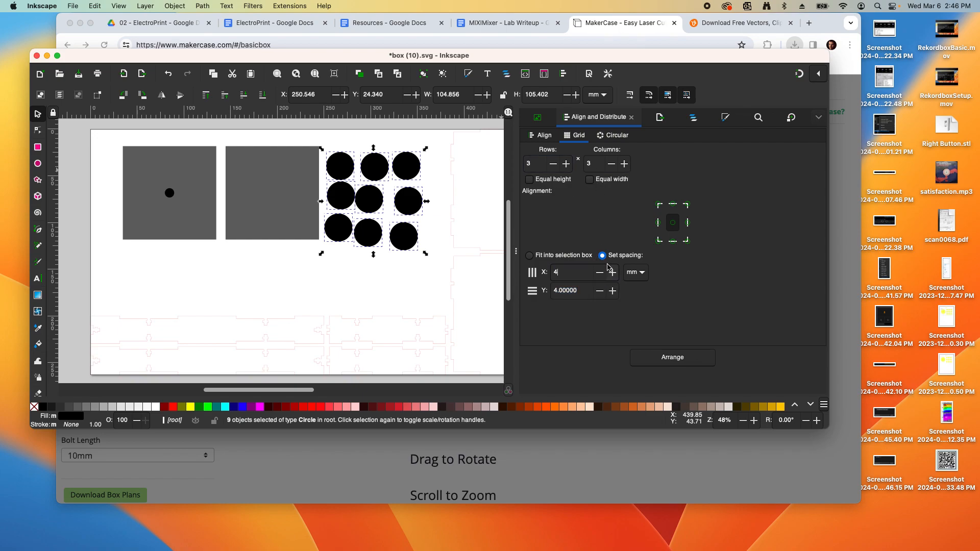
{"action": "double_click", "coordinate": [580, 292]}
{"action": "left_click", "coordinate": [669, 356]}
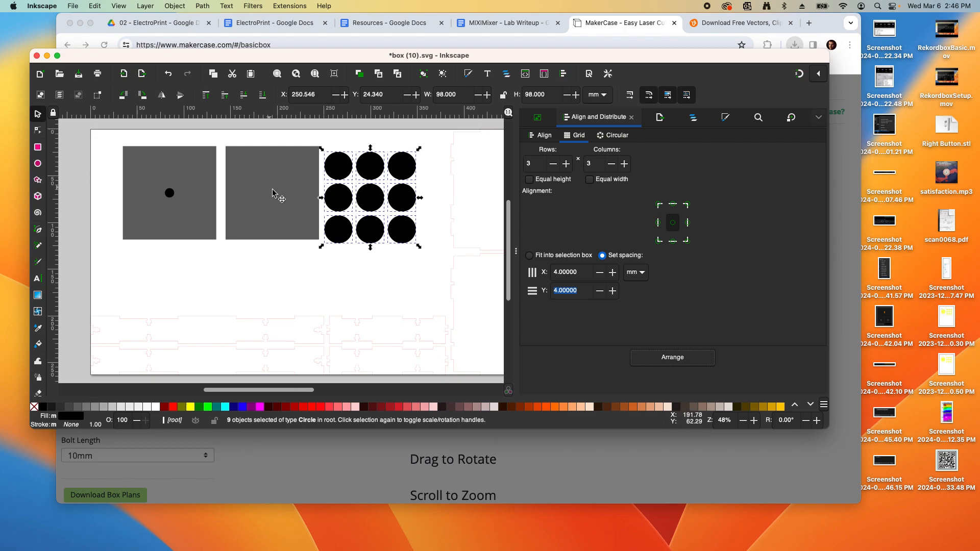
Group the nine circles together
{"action": "left_click", "coordinate": [175, 6]}
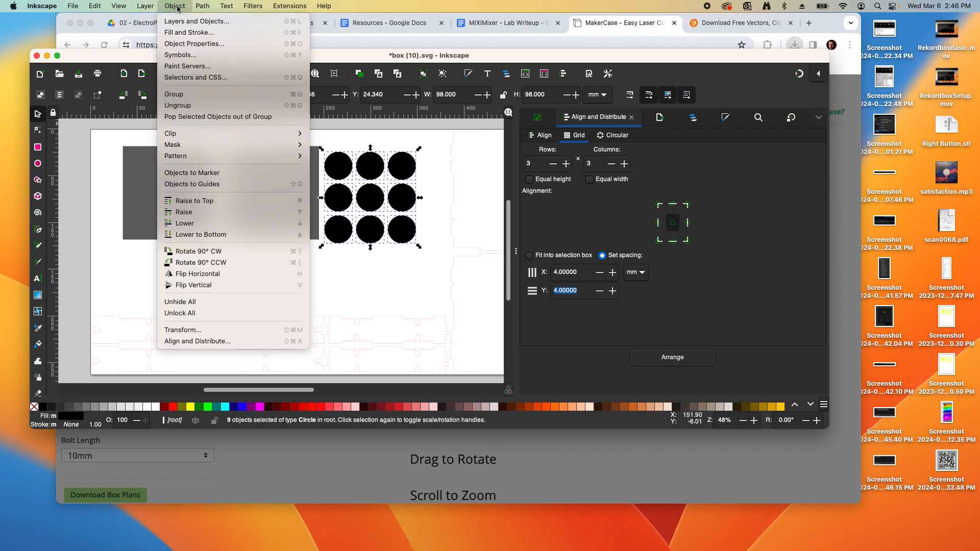
{"action": "left_click", "coordinate": [186, 95]}
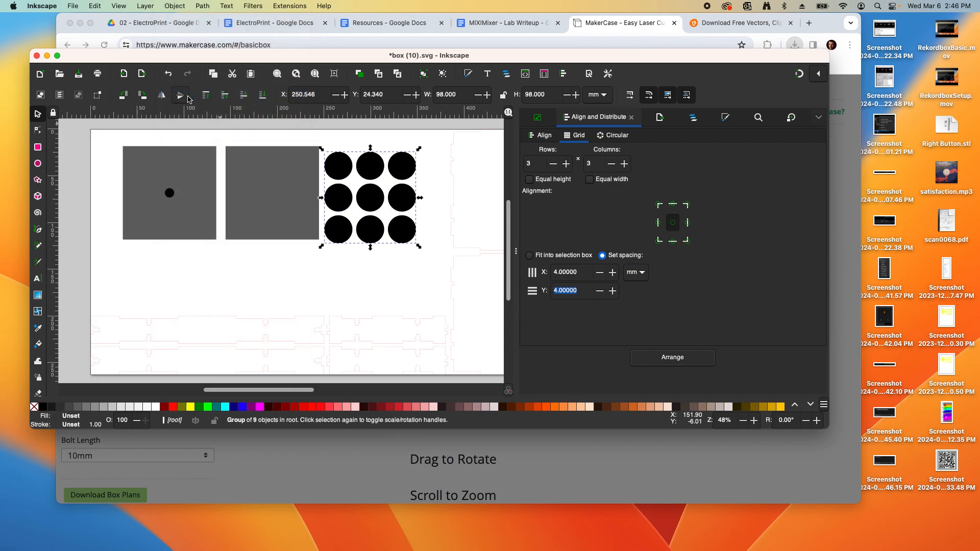
{"action": "left_click", "coordinate": [312, 288]}
Centre the circle group horizontally and vertically on the right grey square
{"action": "left_click", "coordinate": [277, 173]}
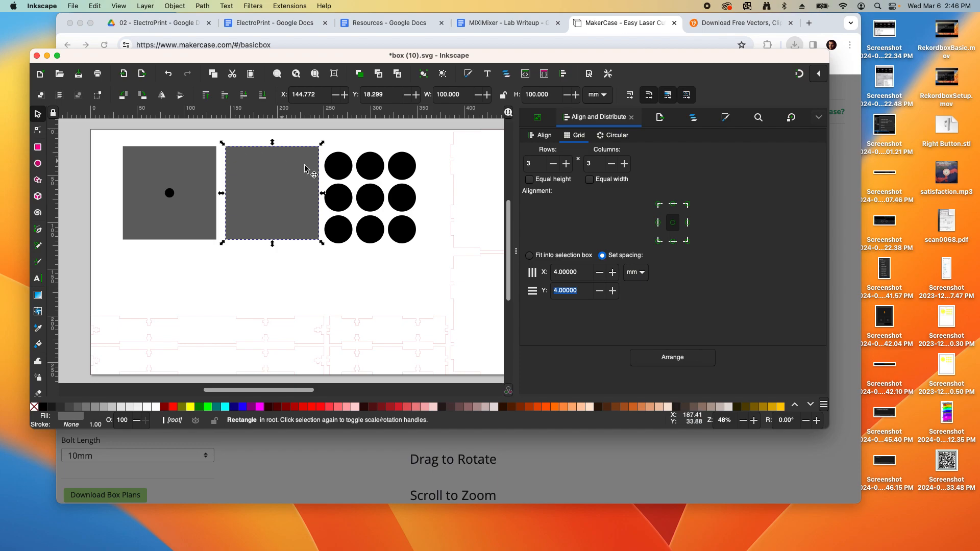
{"action": "left_click", "coordinate": [347, 176], "text": "shift"}
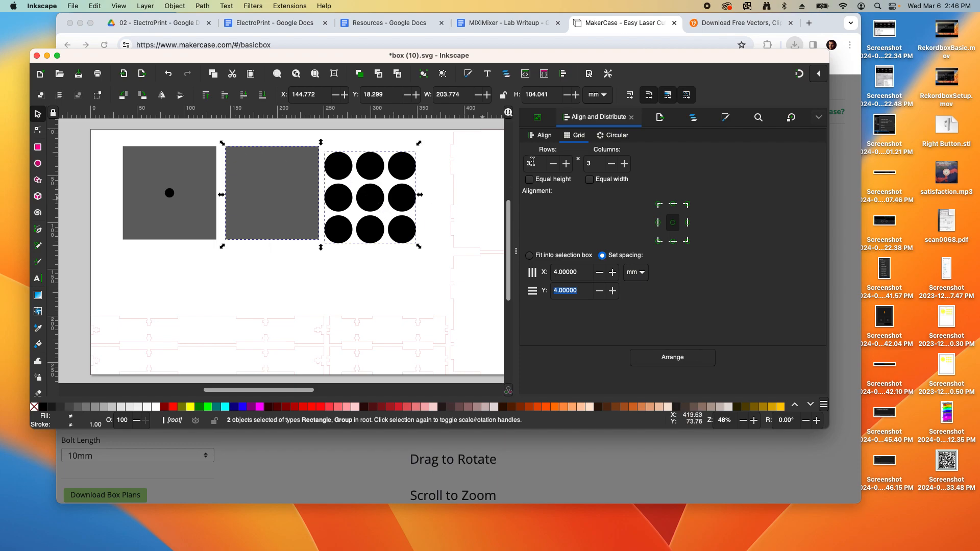
{"action": "left_click", "coordinate": [541, 135]}
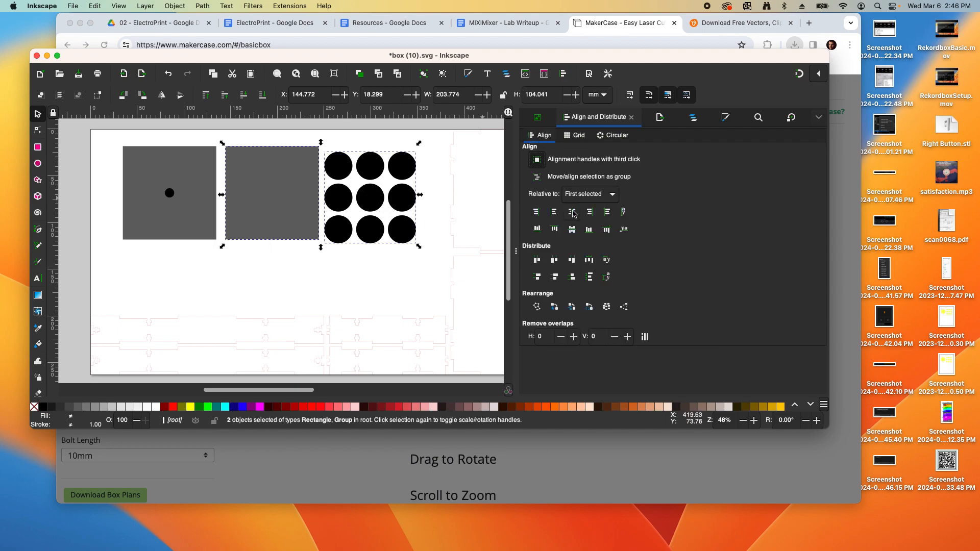
{"action": "left_click", "coordinate": [572, 211]}
{"action": "left_click", "coordinate": [572, 229]}
{"action": "left_click", "coordinate": [401, 215]}
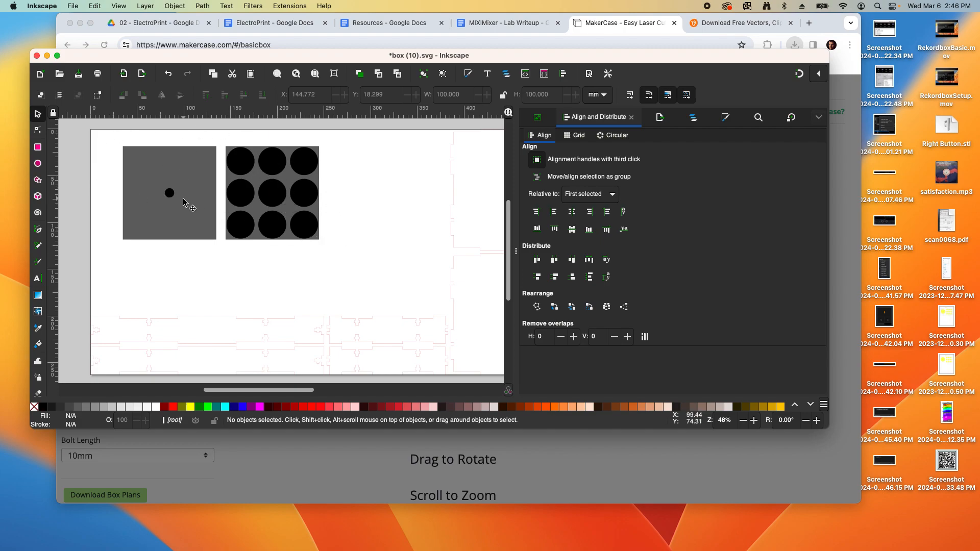
Group both grey squares with the dot and circle grid, then select the box-plan outlines
{"action": "scroll", "coordinate": [206, 188], "scroll_direction": "down", "scroll_amount": 2, "text": "ctrl"}
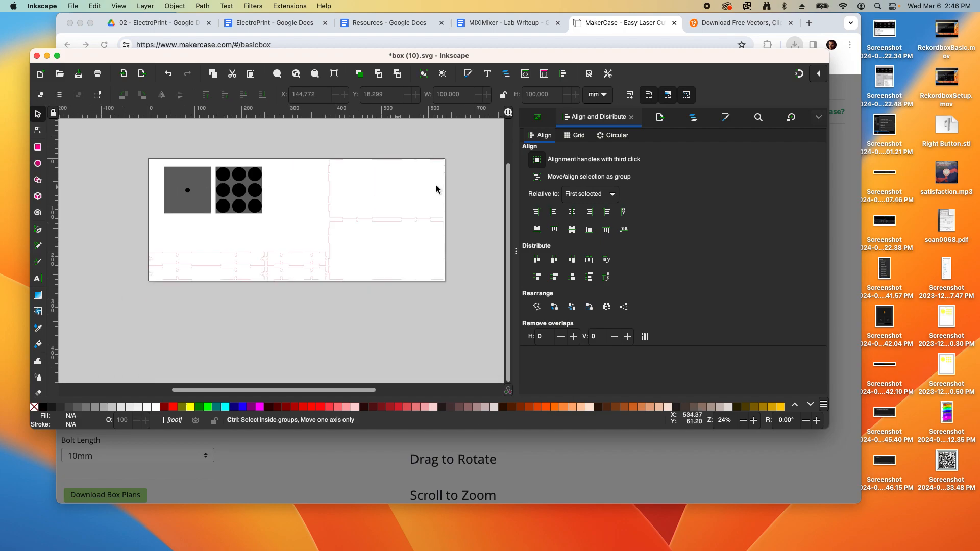
{"action": "scroll", "coordinate": [440, 188], "scroll_direction": "up", "scroll_amount": 2, "text": "ctrl"}
{"action": "scroll", "coordinate": [394, 162], "scroll_direction": "down", "scroll_amount": 1, "text": "ctrl"}
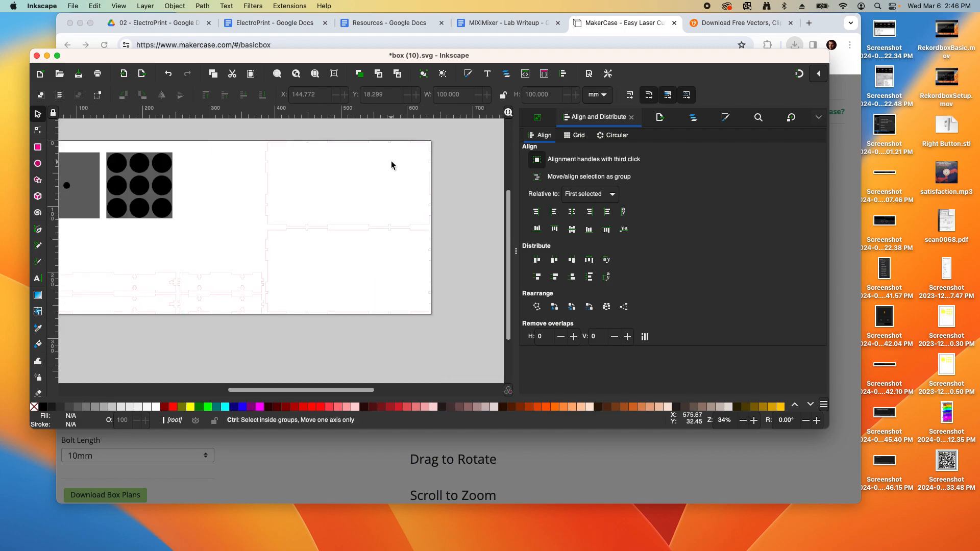
{"action": "scroll", "coordinate": [391, 166], "scroll_direction": "down", "scroll_amount": 2, "text": "ctrl"}
{"action": "scroll", "coordinate": [283, 170], "scroll_direction": "up", "scroll_amount": 2, "text": "ctrl"}
{"action": "left_click_drag", "start_coordinate": [128, 138], "coordinate": [307, 214]}
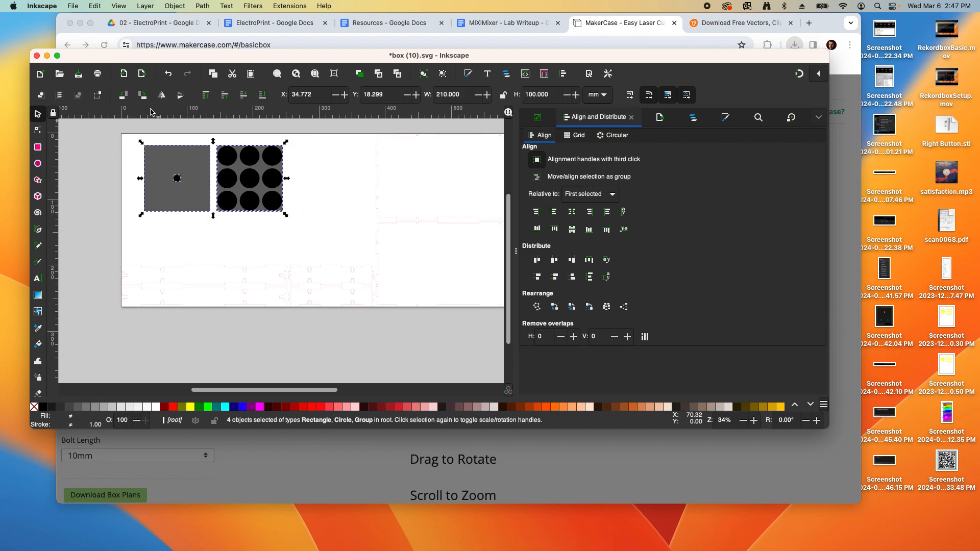
{"action": "left_click", "coordinate": [175, 5]}
{"action": "left_click", "coordinate": [175, 93]}
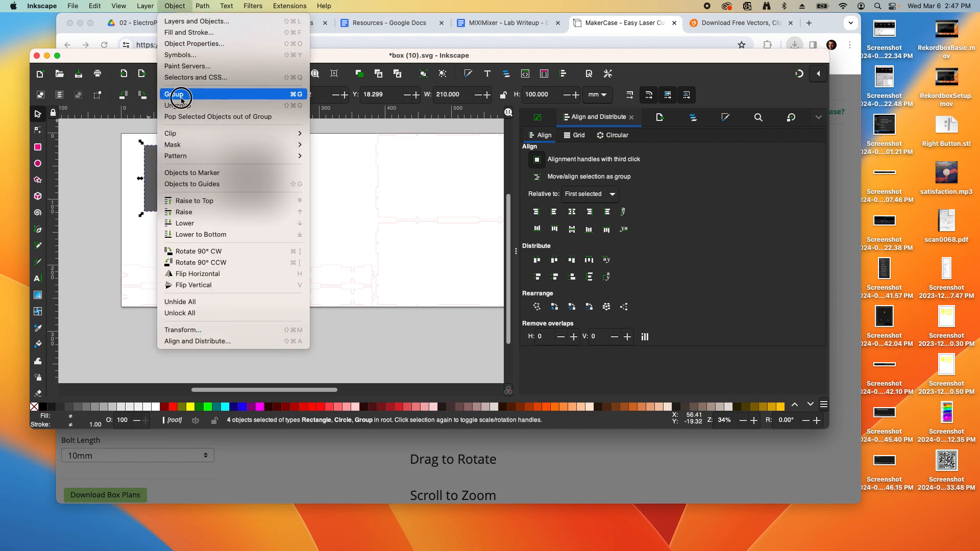
{"action": "left_click", "coordinate": [329, 188]}
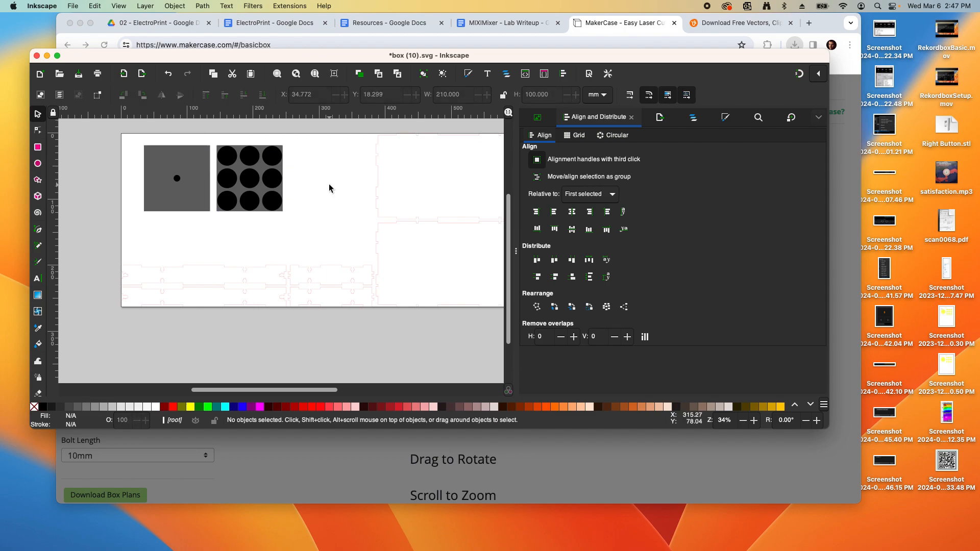
{"action": "left_click", "coordinate": [376, 169]}
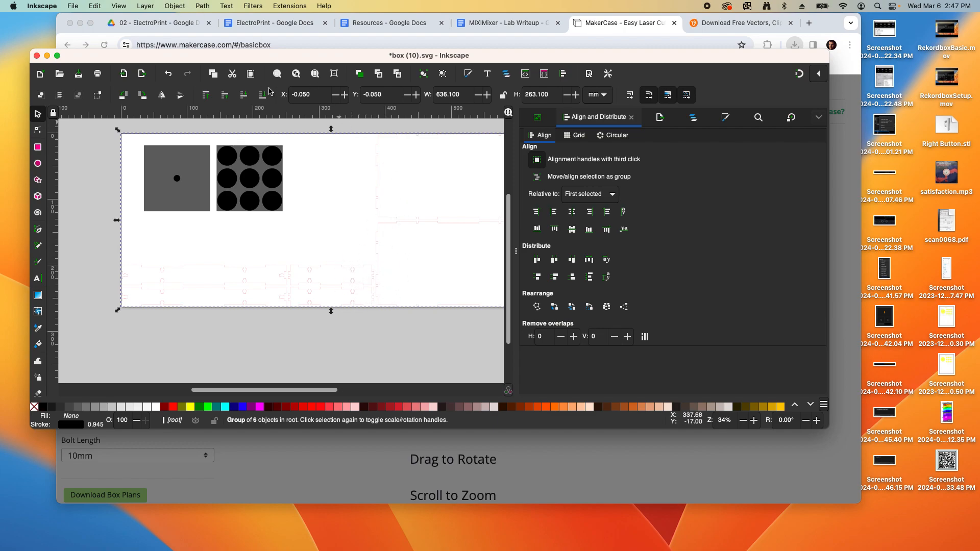
Ungroup the box plans and select the upper-right panel
{"action": "left_click", "coordinate": [168, 6]}
{"action": "left_click", "coordinate": [201, 100]}
{"action": "left_click", "coordinate": [309, 335]}
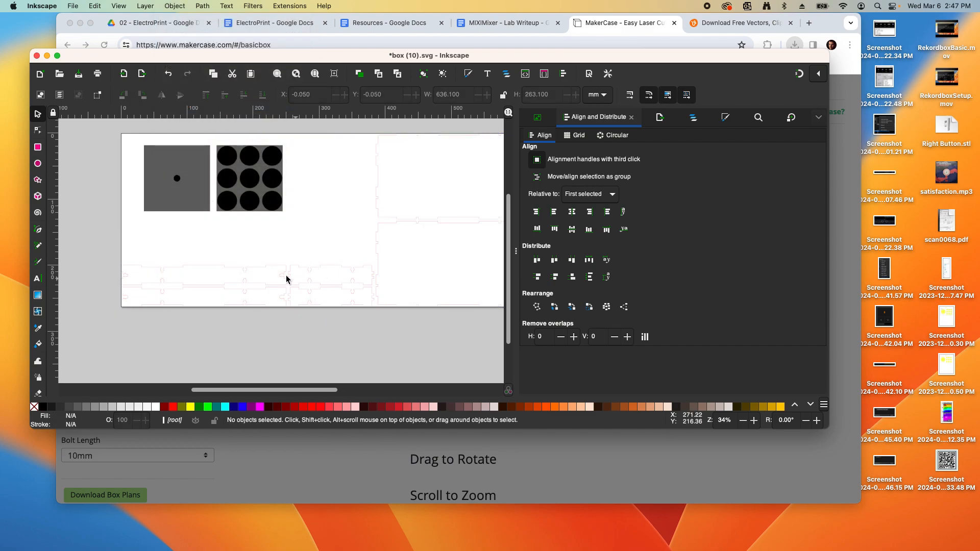
{"action": "left_click", "coordinate": [339, 271]}
{"action": "left_click", "coordinate": [378, 225]}
{"action": "left_click", "coordinate": [378, 207]}
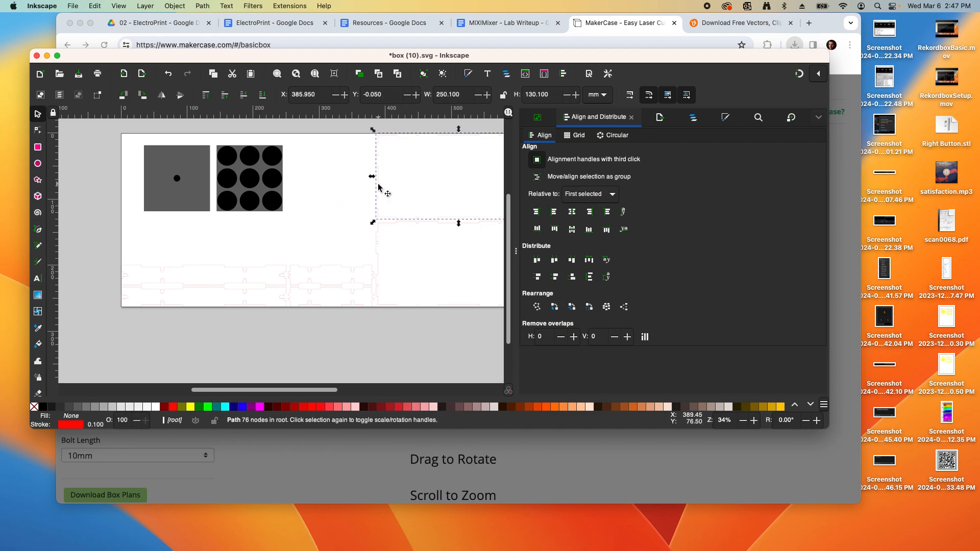
Centre the square-and-circles group on the upper-right panel, relative to the first selected
{"action": "left_click", "coordinate": [180, 161]}
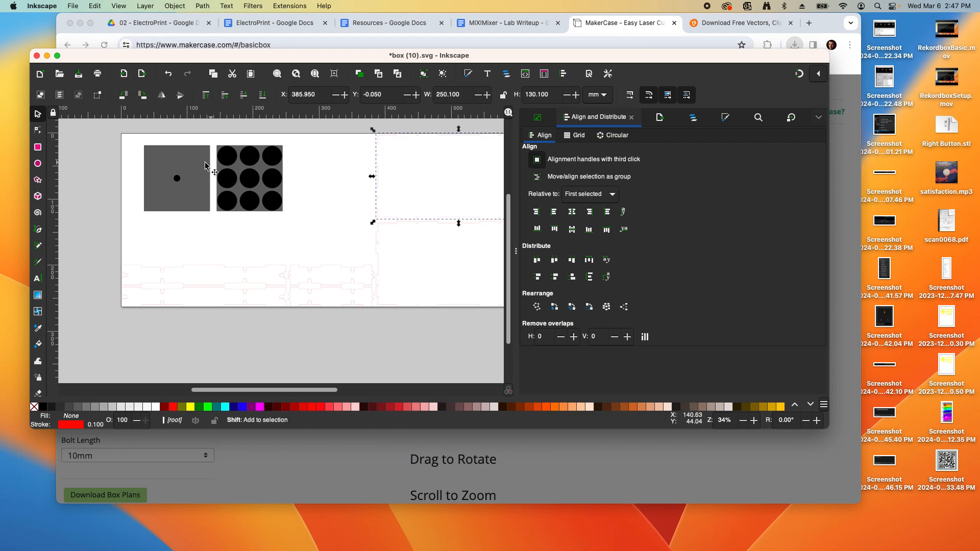
{"action": "left_click", "coordinate": [218, 166], "text": "shift"}
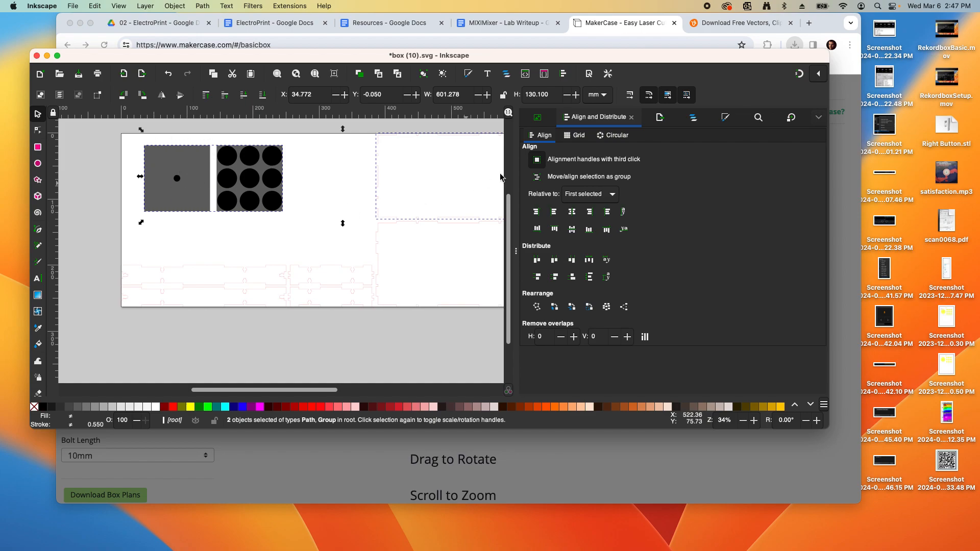
{"action": "left_click", "coordinate": [572, 212]}
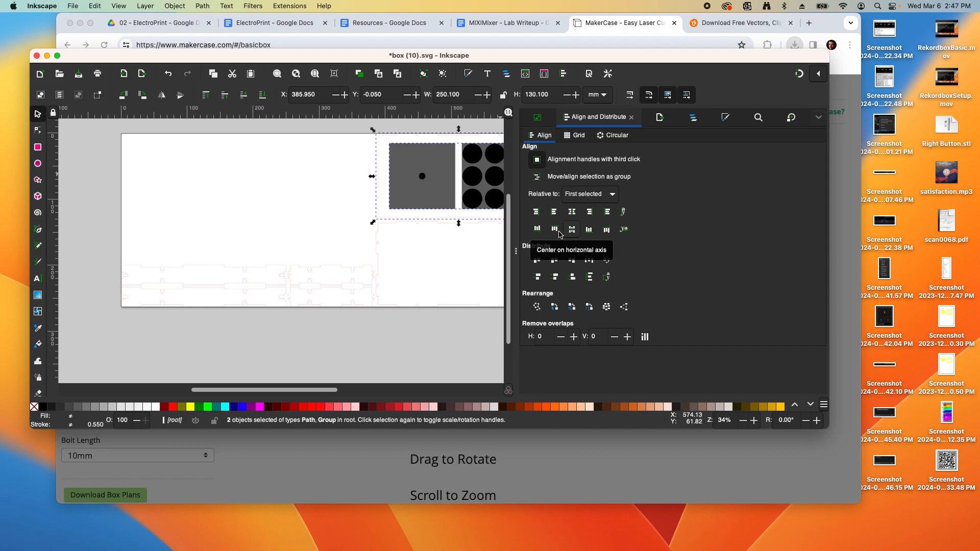
{"action": "left_click", "coordinate": [329, 197]}
{"action": "scroll", "coordinate": [218, 210], "scroll_direction": "right", "scroll_amount": 3}
{"action": "scroll", "coordinate": [218, 209], "scroll_direction": "up", "scroll_amount": 1}
{"action": "scroll", "coordinate": [218, 210], "scroll_direction": "right", "scroll_amount": 4}
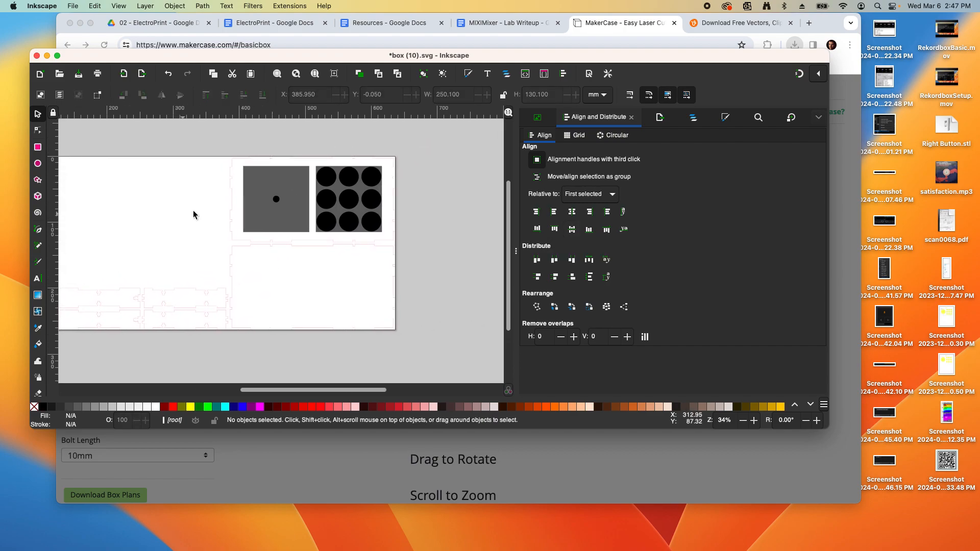
{"action": "scroll", "coordinate": [192, 212], "scroll_direction": "up", "scroll_amount": 3}
{"action": "scroll", "coordinate": [229, 212], "scroll_direction": "down", "scroll_amount": 3}
{"action": "left_click", "coordinate": [579, 199]}
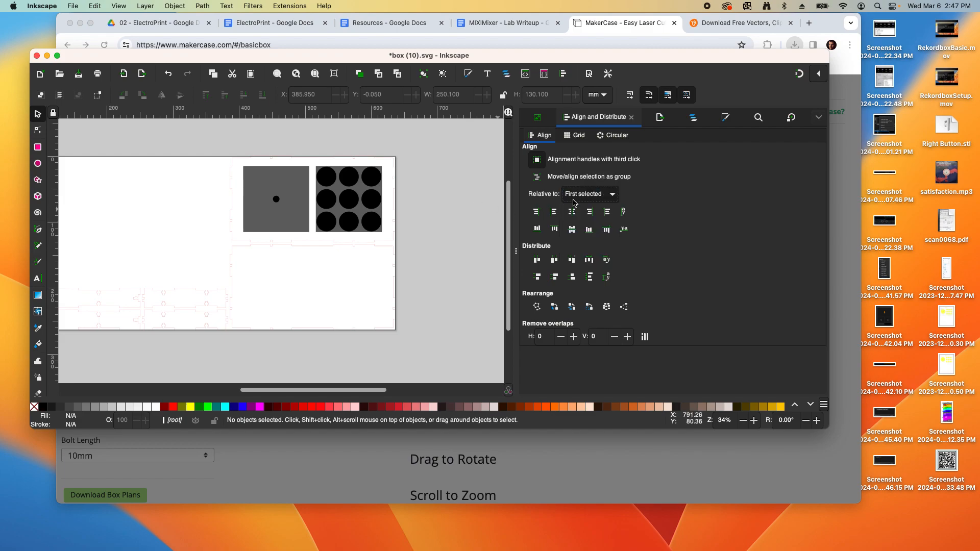
{"action": "left_click", "coordinate": [579, 199]}
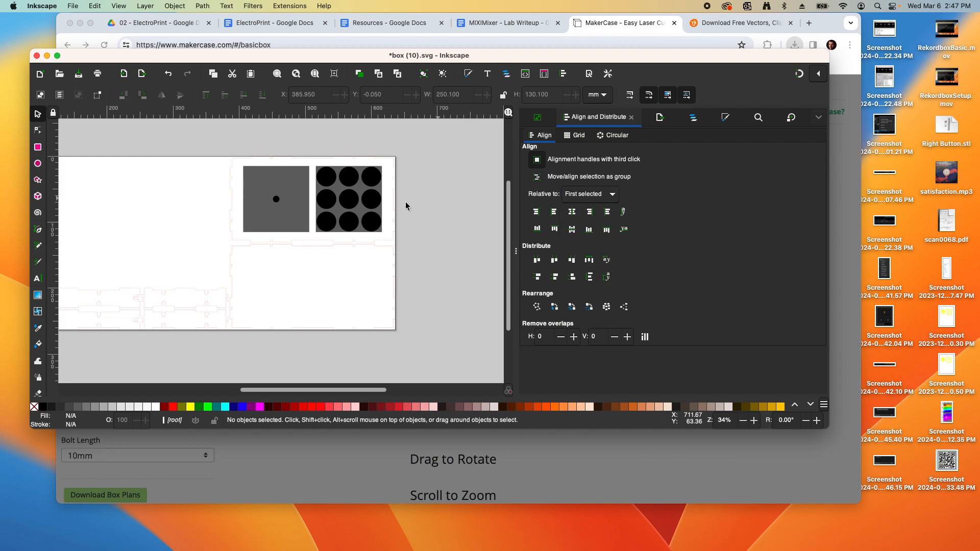
{"action": "scroll", "coordinate": [274, 221], "scroll_direction": "up", "scroll_amount": 1}
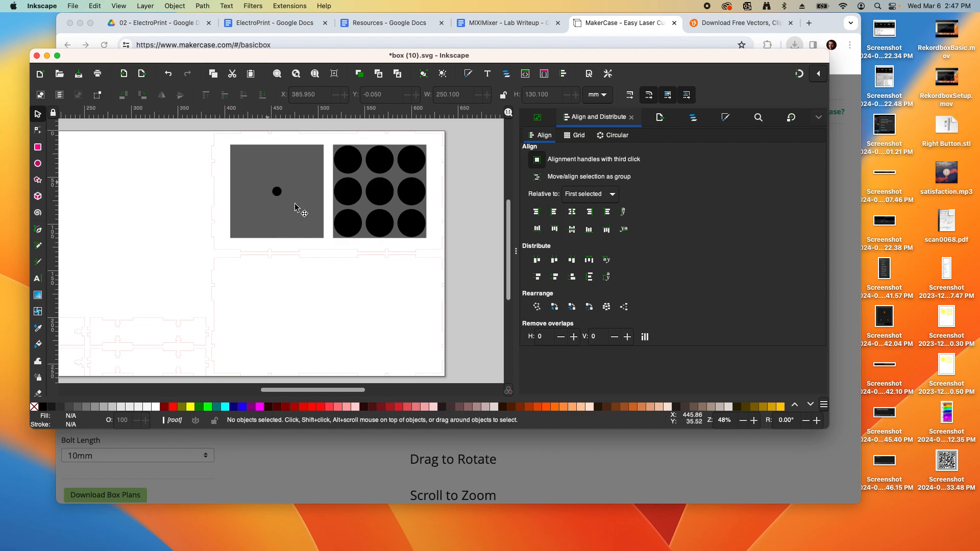
Ungroup the squares-and-circles group and delete the grey square, leaving the dot and nine circles
{"action": "left_click", "coordinate": [298, 166]}
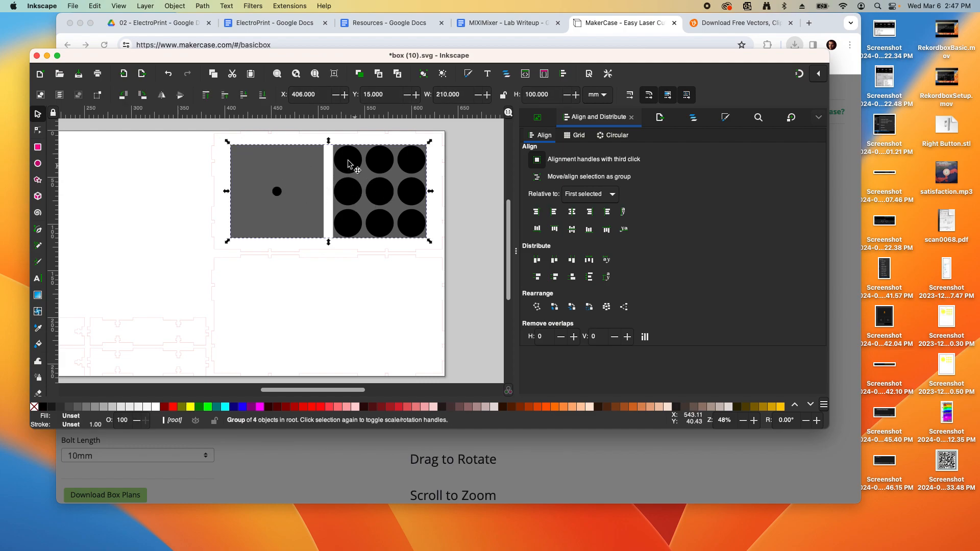
{"action": "left_click", "coordinate": [175, 6]}
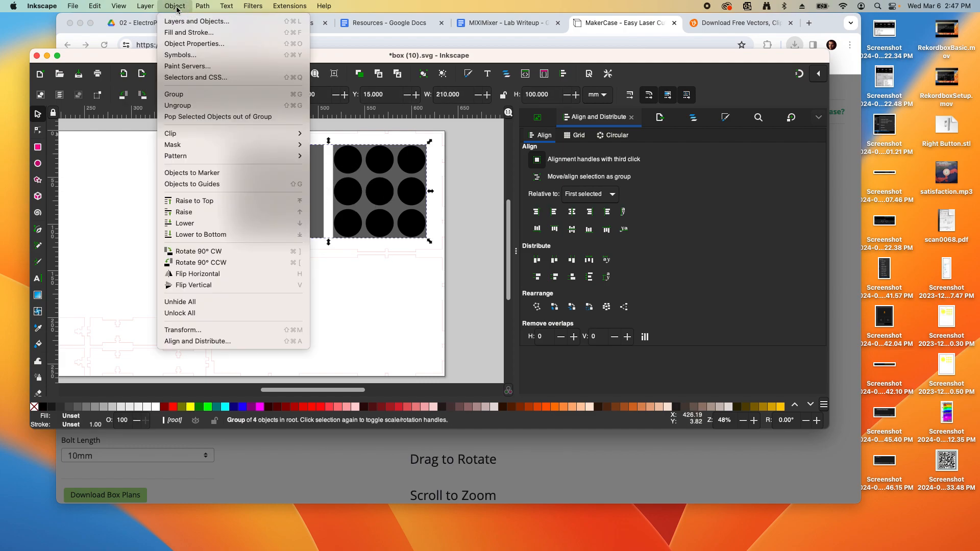
{"action": "left_click", "coordinate": [181, 105]}
{"action": "left_click", "coordinate": [259, 152]}
{"action": "left_click_drag", "start_coordinate": [259, 152], "coordinate": [327, 149]}
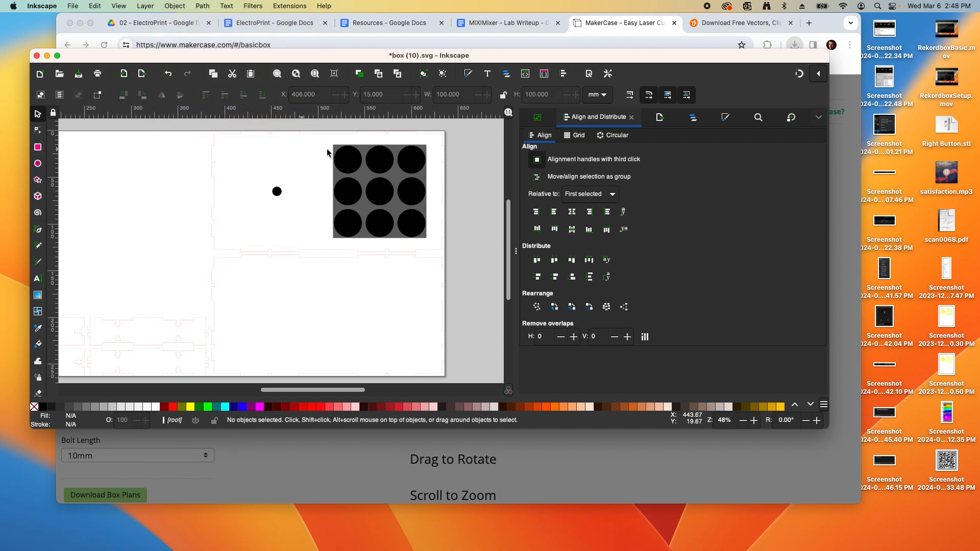
{"action": "key", "text": "Delete"}
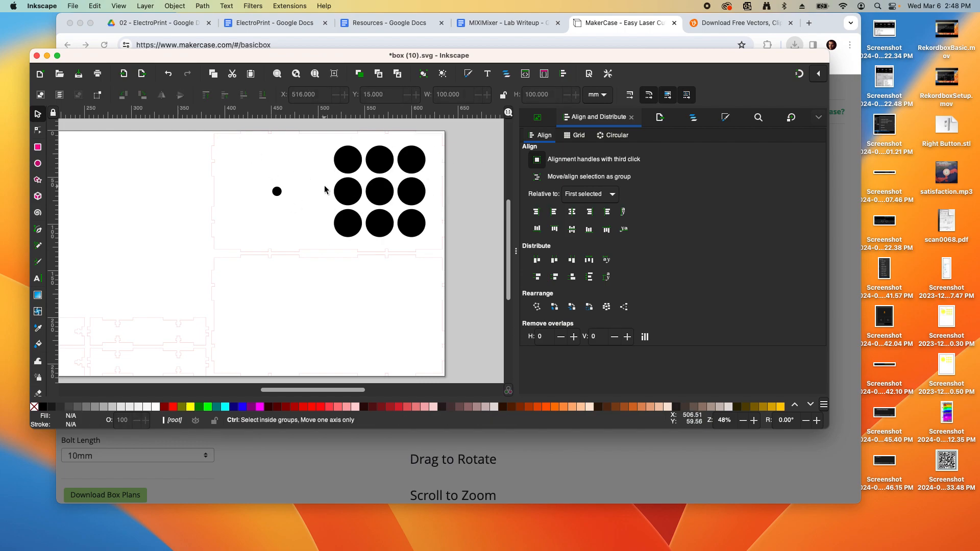
{"action": "scroll", "coordinate": [324, 190], "scroll_direction": "down", "scroll_amount": 1, "text": "ctrl"}
{"action": "scroll", "coordinate": [325, 190], "scroll_direction": "up", "scroll_amount": 1, "text": "ctrl"}
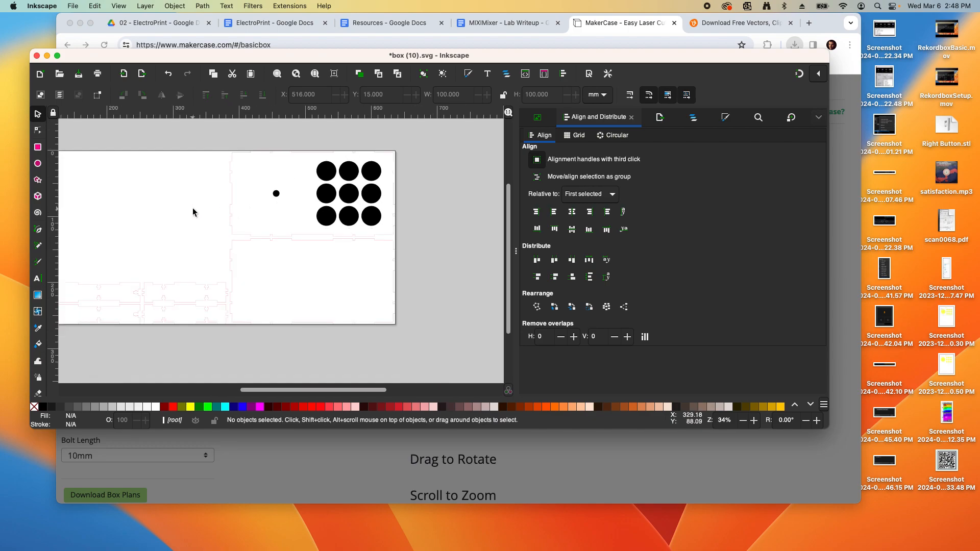
{"action": "scroll", "coordinate": [265, 183], "scroll_direction": "down", "scroll_amount": 1, "text": "ctrl"}
{"action": "scroll", "coordinate": [233, 200], "scroll_direction": "left", "scroll_amount": 3}
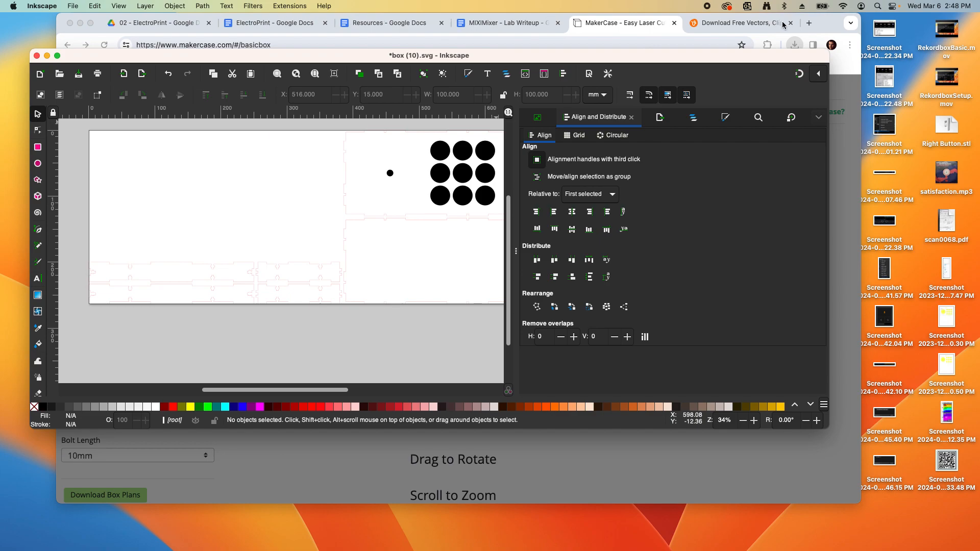
Go to easyeda.com in a new Chrome tab and launch the EasyEDA Std Edition editor
{"action": "left_click", "coordinate": [817, 25]}
{"action": "left_click", "coordinate": [809, 23]}
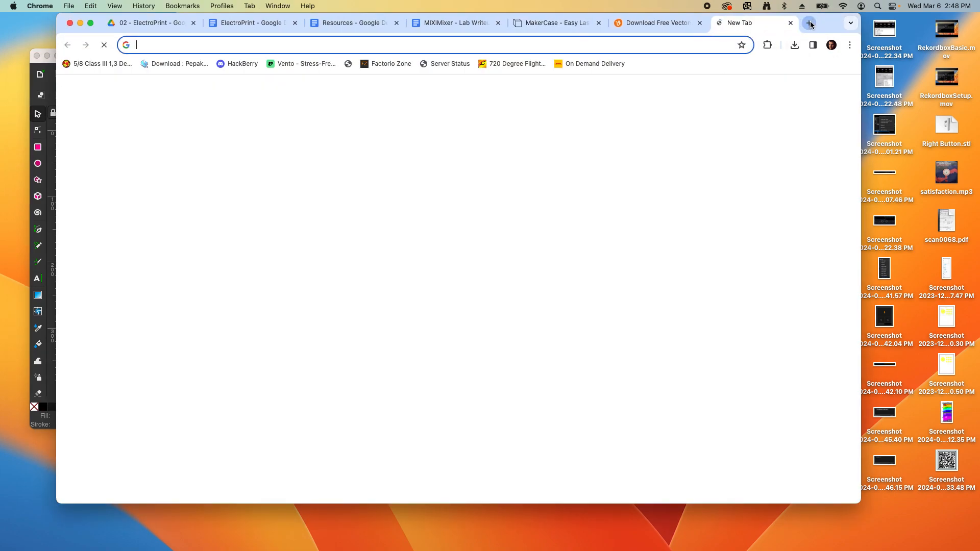
{"action": "type", "text": "eas"}
{"action": "key", "text": "Return"}
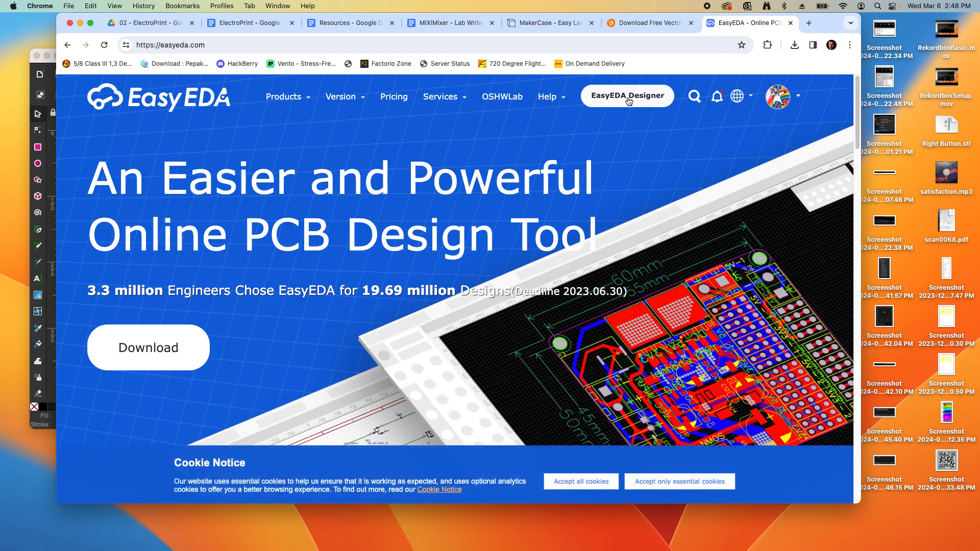
{"action": "left_click", "coordinate": [625, 97]}
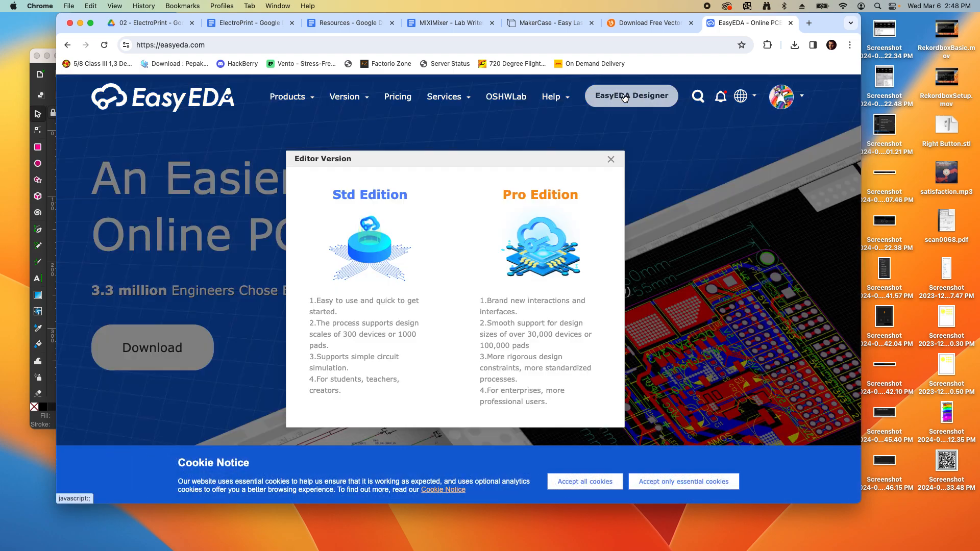
{"action": "left_click", "coordinate": [387, 238]}
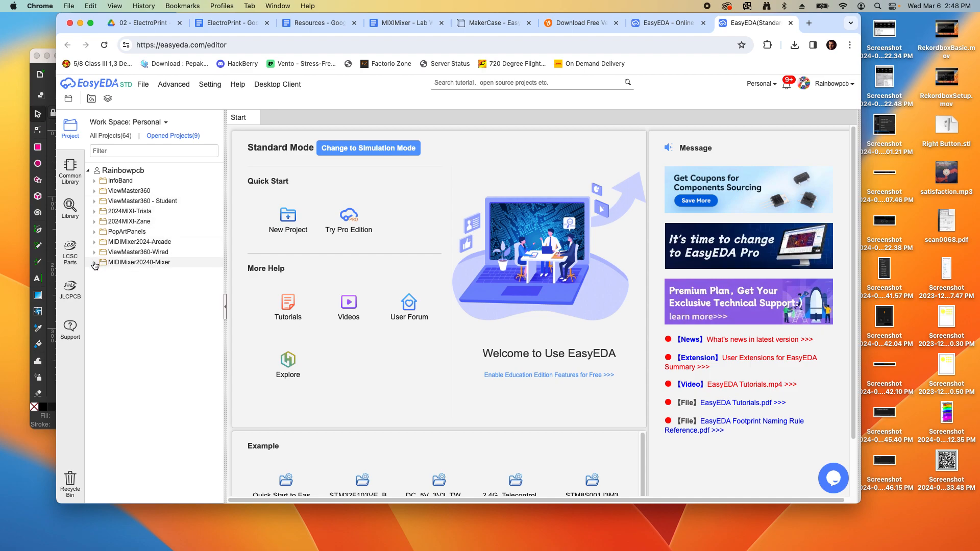
Open the PCB_MIDIMixer2024 copy board from the MIDIMixer2024-Arcade project and show the File menu
{"action": "left_click", "coordinate": [94, 242]}
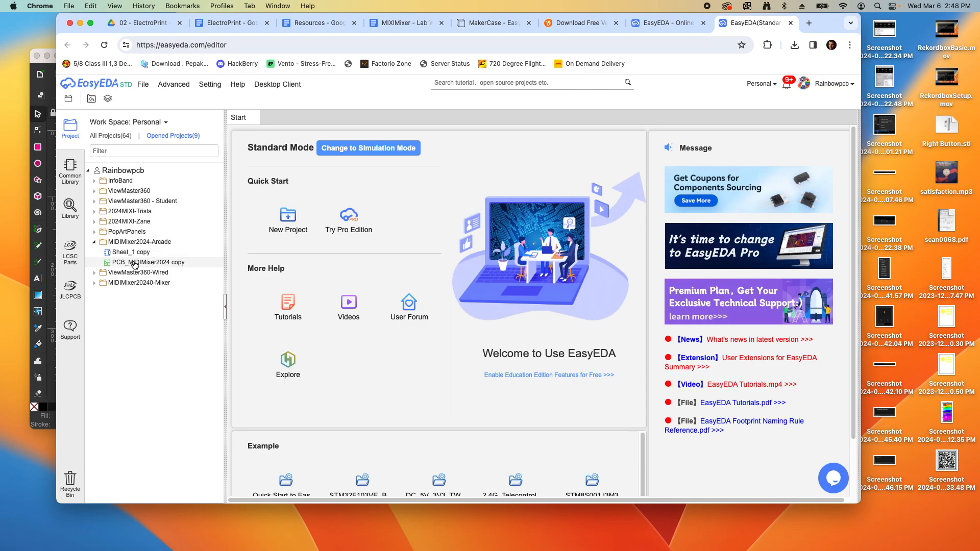
{"action": "left_click", "coordinate": [135, 263]}
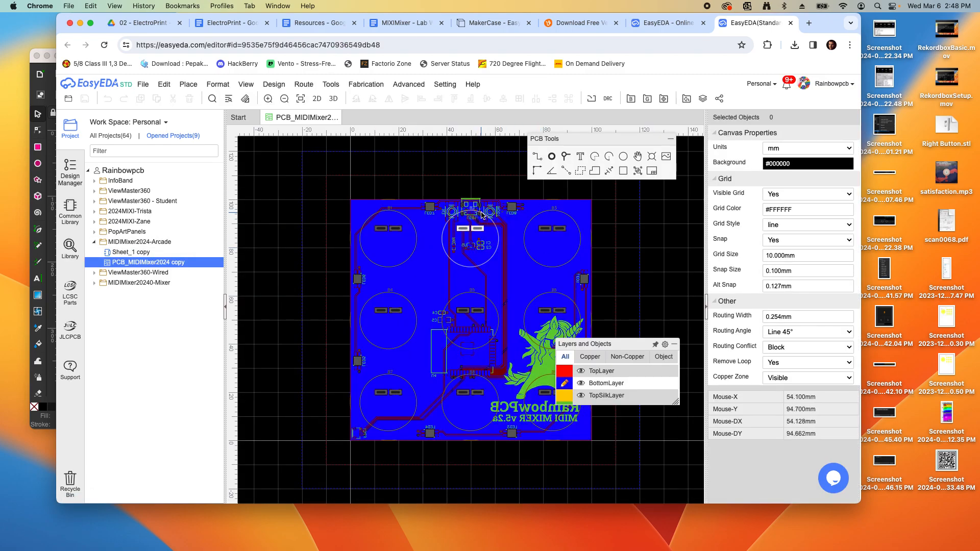
{"action": "scroll", "coordinate": [467, 201], "scroll_direction": "up", "scroll_amount": 2}
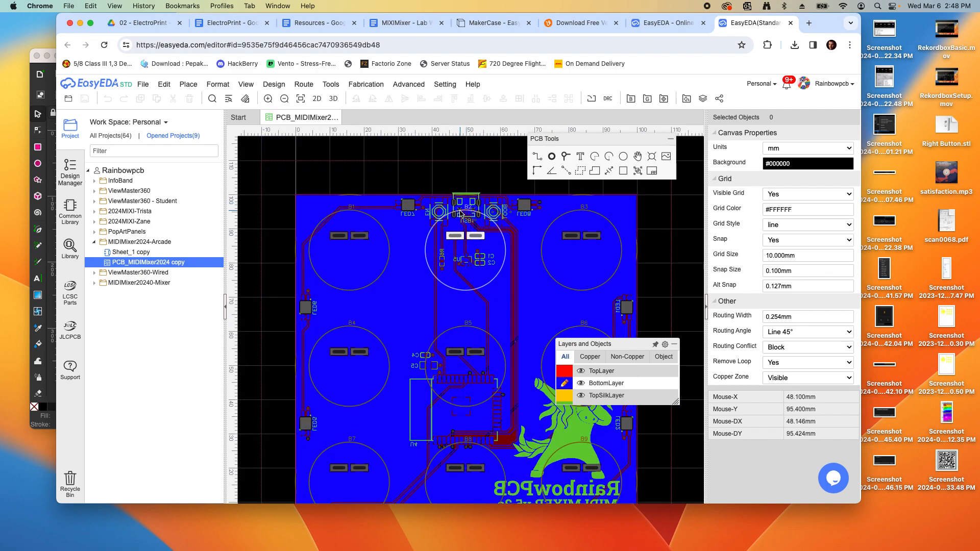
{"action": "scroll", "coordinate": [458, 209], "scroll_direction": "down", "scroll_amount": 1}
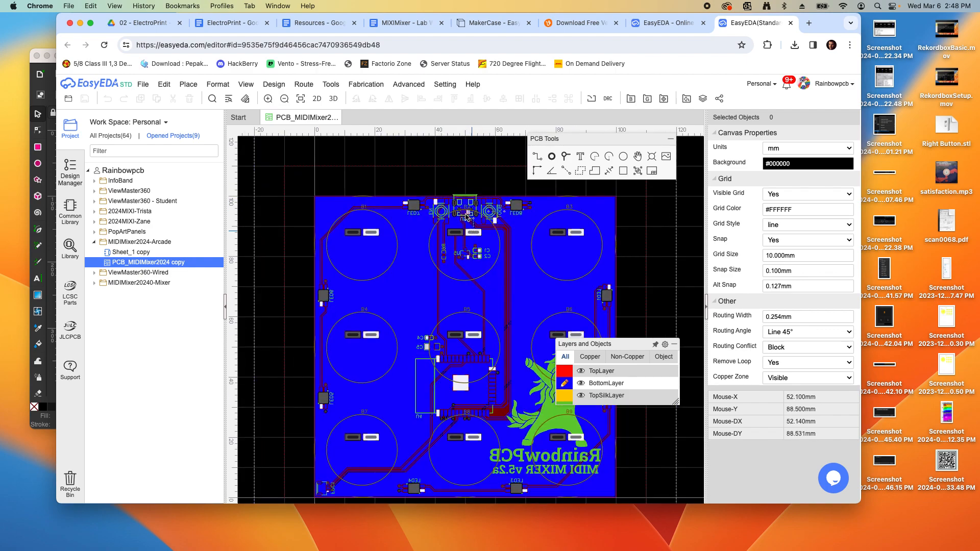
{"action": "scroll", "coordinate": [424, 188], "scroll_direction": "down", "scroll_amount": 1}
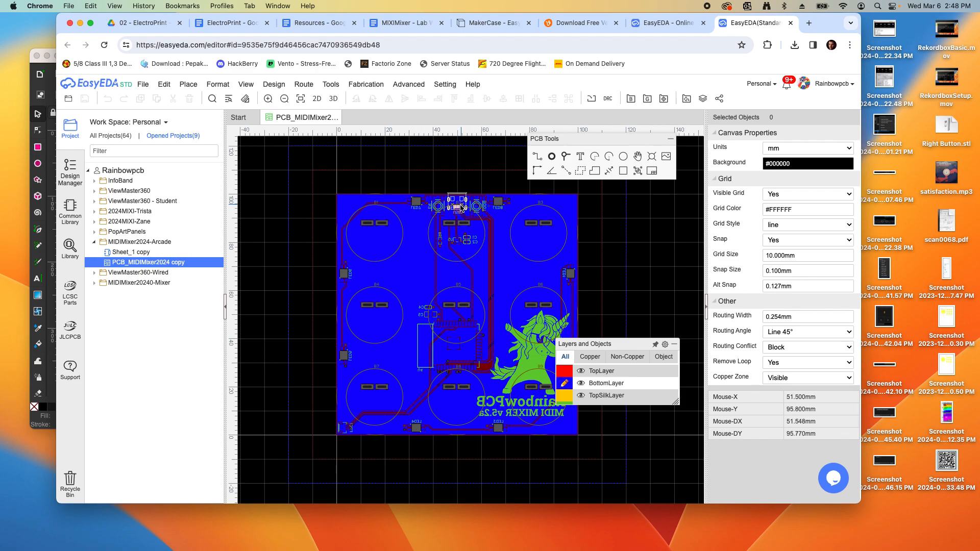
{"action": "left_click", "coordinate": [145, 86]}
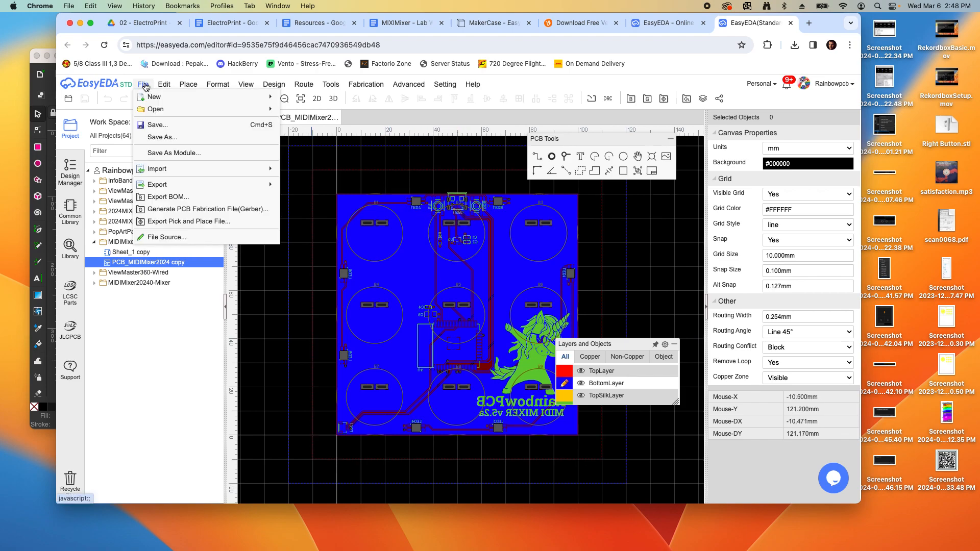
Start a PNG export of the board and leave the Hole layer out
{"action": "mouse_move", "coordinate": [155, 189]}
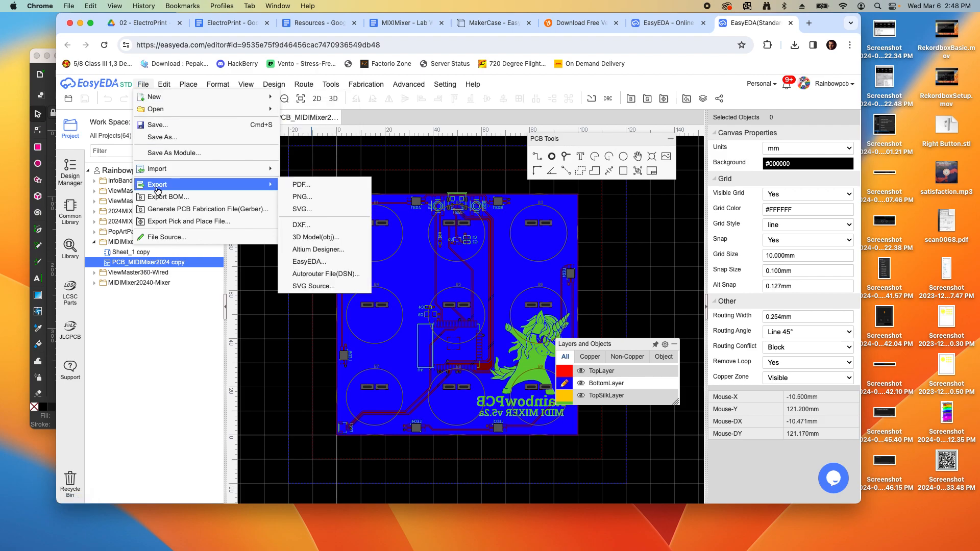
{"action": "left_click", "coordinate": [305, 197]}
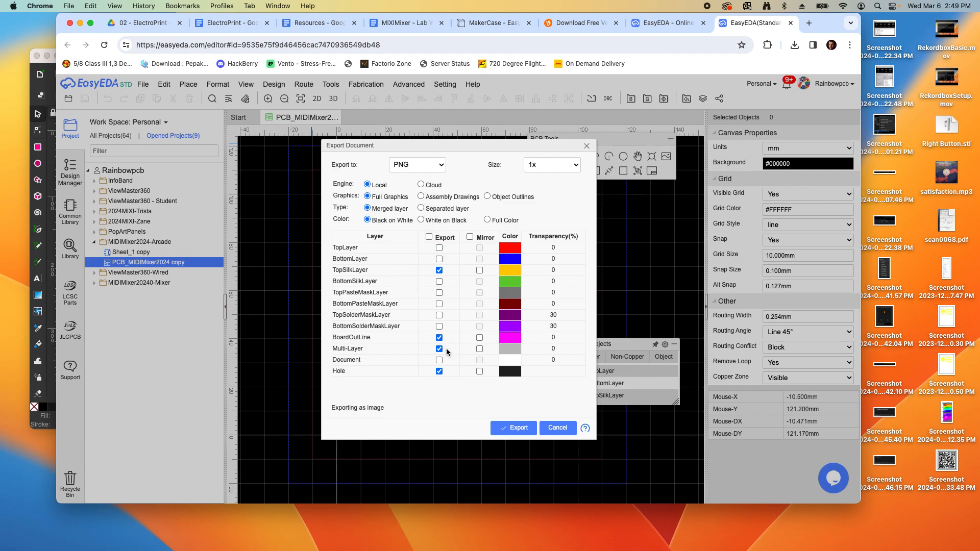
{"action": "left_click", "coordinate": [439, 370]}
Save the board PNG, preview it in Inkscape's import chooser, then cancel and return to EasyEDA
{"action": "left_click", "coordinate": [517, 432]}
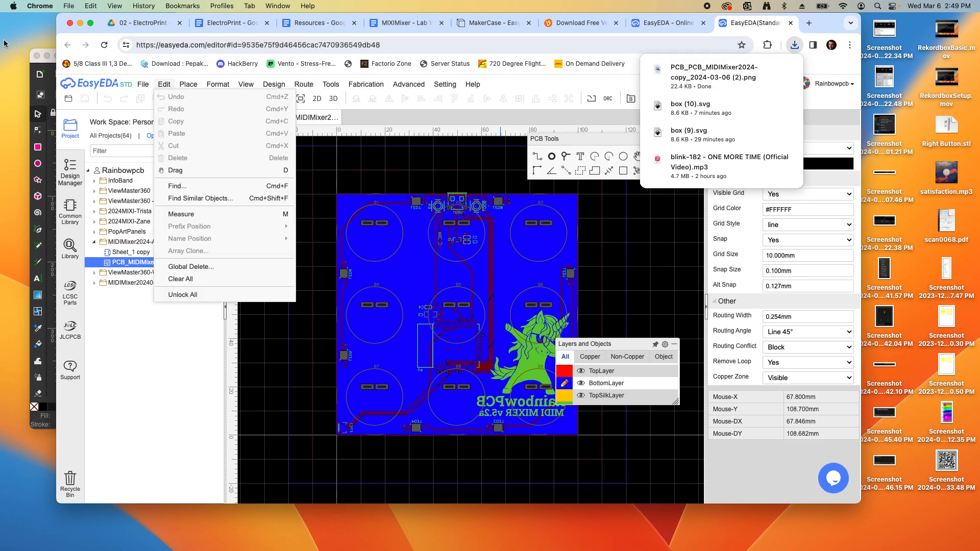
{"action": "left_click", "coordinate": [32, 64]}
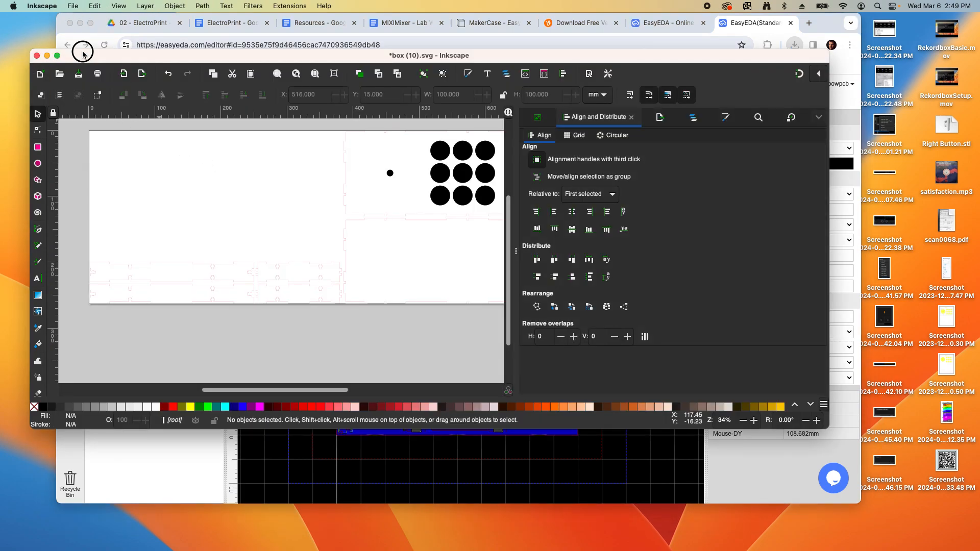
{"action": "left_click", "coordinate": [74, 6]}
{"action": "left_click", "coordinate": [95, 134]}
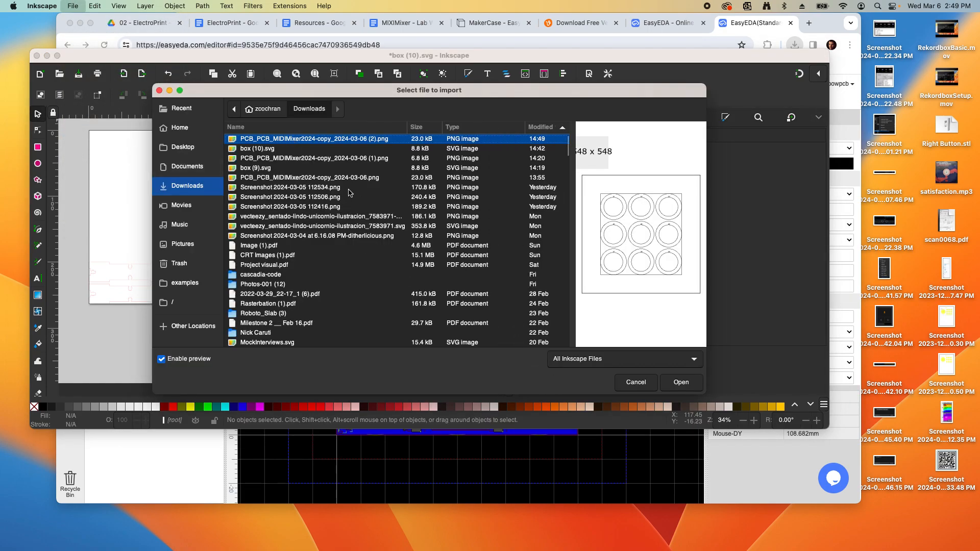
{"action": "left_click", "coordinate": [266, 150]}
{"action": "left_click", "coordinate": [266, 138]}
{"action": "left_click", "coordinate": [642, 383]}
{"action": "left_click", "coordinate": [662, 477]}
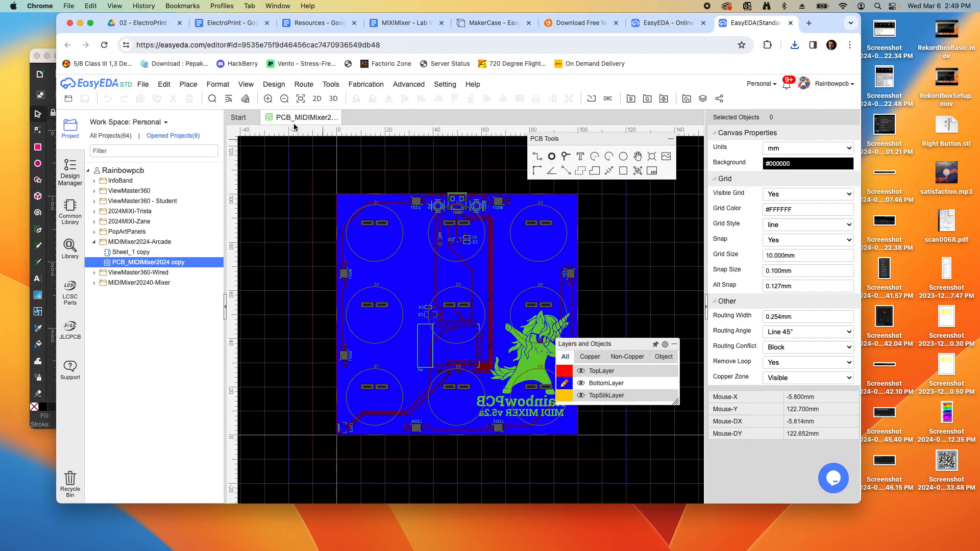
Export a new board PNG with the BottomLayer, Multi-Layer and Hole layers unchecked
{"action": "mouse_move", "coordinate": [169, 188]}
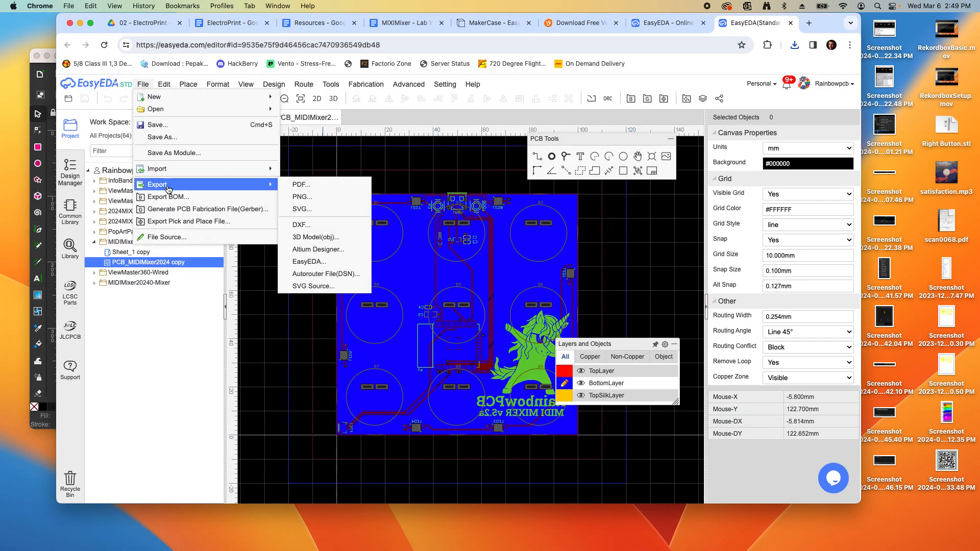
{"action": "left_click", "coordinate": [301, 200]}
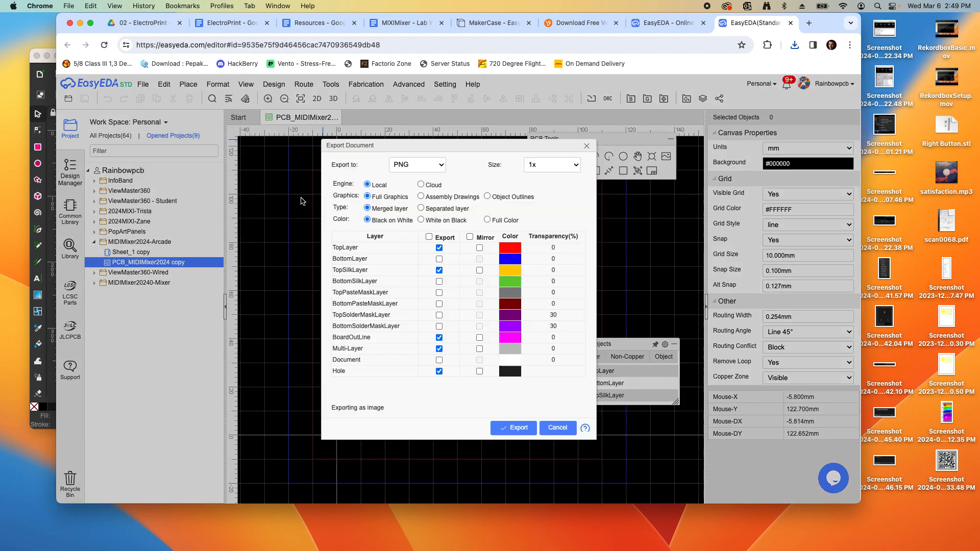
{"action": "left_click", "coordinate": [439, 259]}
{"action": "left_click", "coordinate": [440, 348]}
{"action": "left_click", "coordinate": [439, 371]}
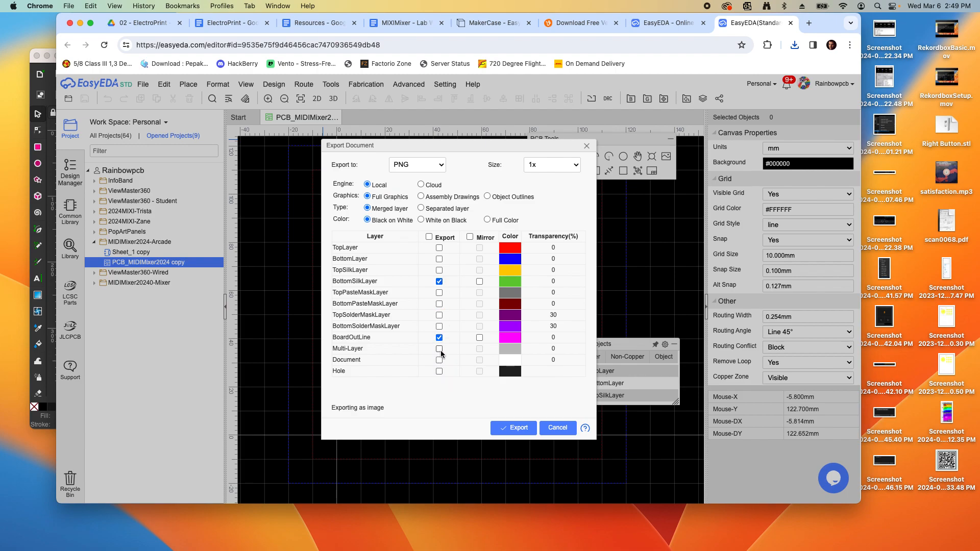
{"action": "left_click", "coordinate": [513, 427]}
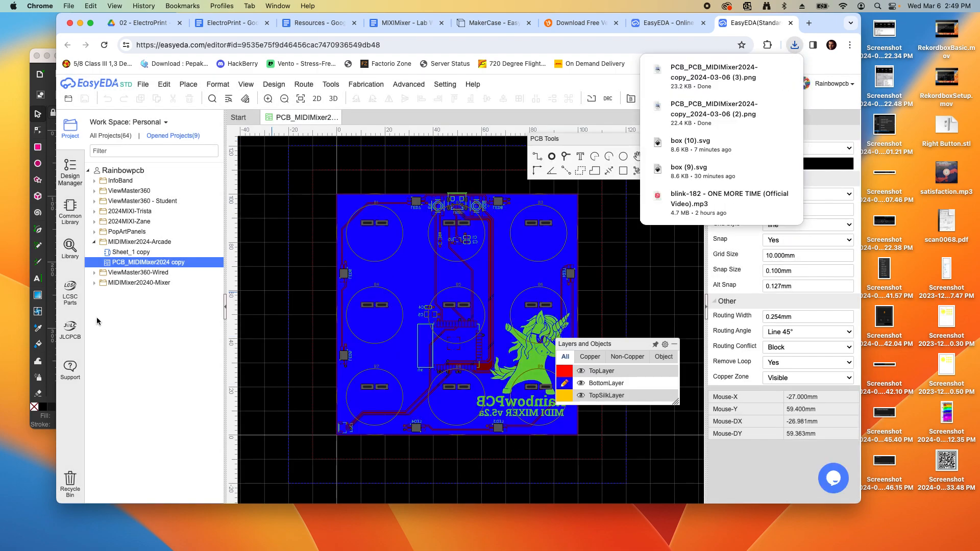
Import the (3).png board image into Inkscape as embedded and move it up and left
{"action": "left_click", "coordinate": [46, 302]}
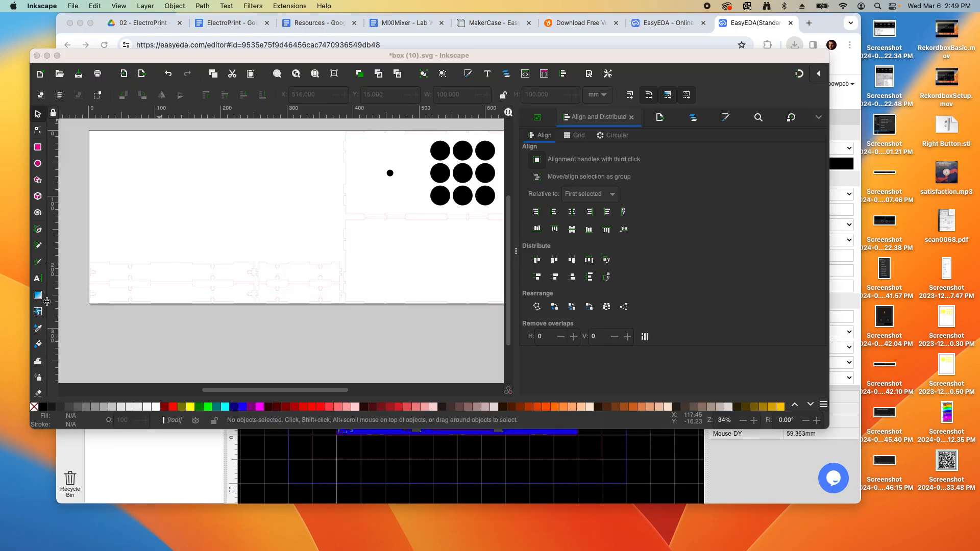
{"action": "left_click", "coordinate": [72, 6]}
{"action": "left_click", "coordinate": [77, 134]}
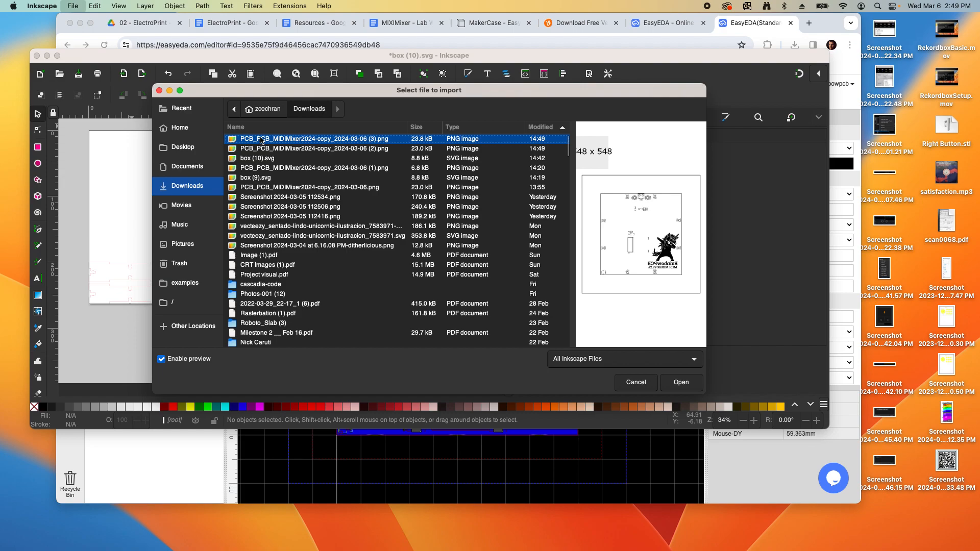
{"action": "left_click", "coordinate": [681, 382]}
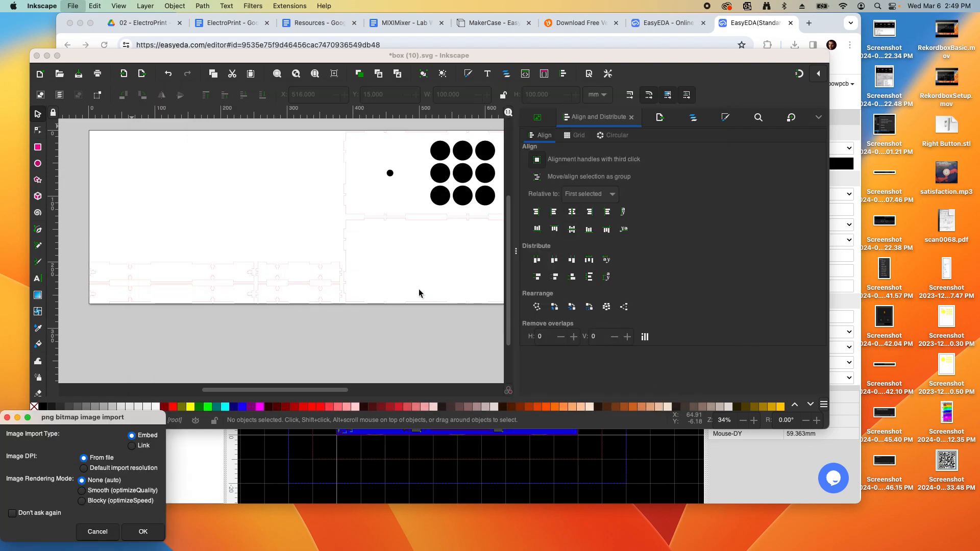
{"action": "left_click", "coordinate": [149, 531]}
{"action": "left_click_drag", "start_coordinate": [293, 250], "coordinate": [231, 223]}
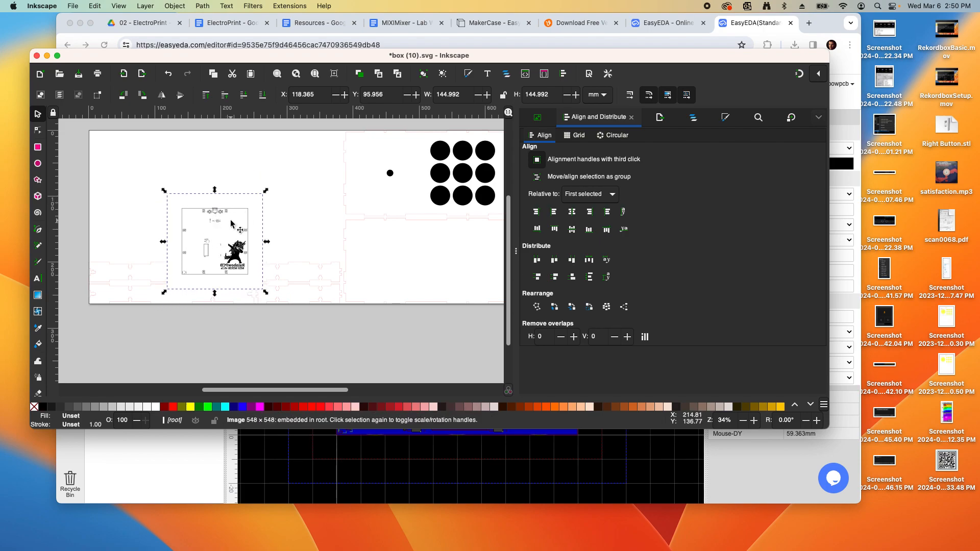
Lower the board image to the bottom of the stacking order
{"action": "left_click", "coordinate": [194, 7]}
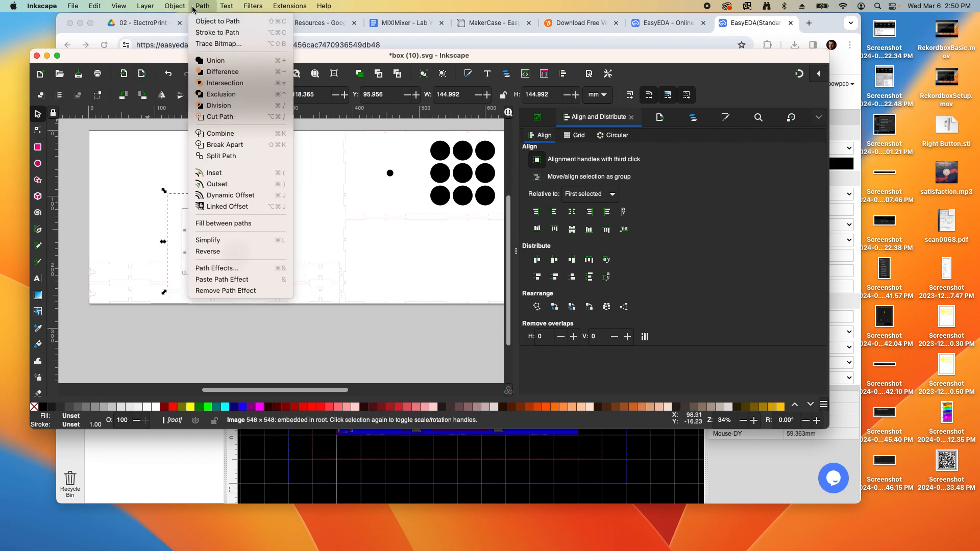
{"action": "mouse_move", "coordinate": [184, 7]}
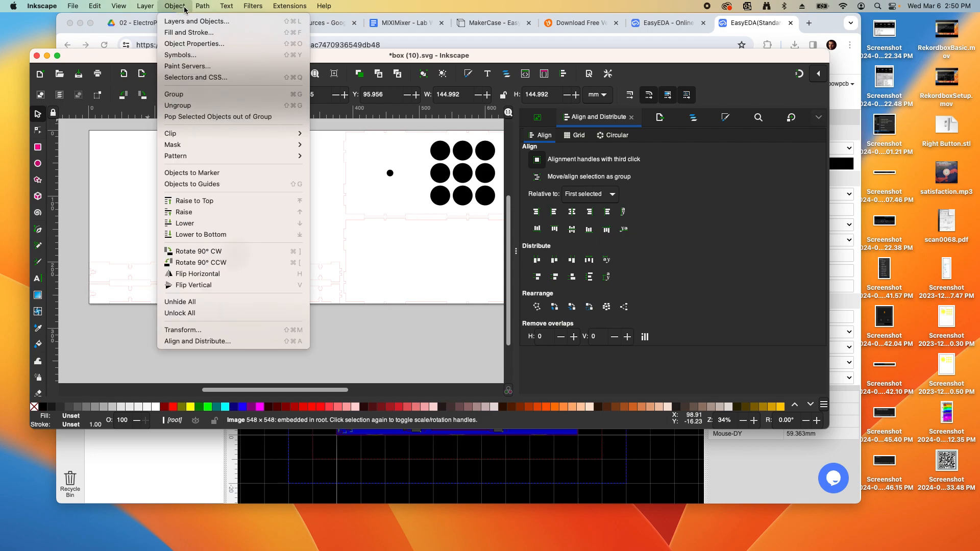
{"action": "left_click", "coordinate": [212, 234]}
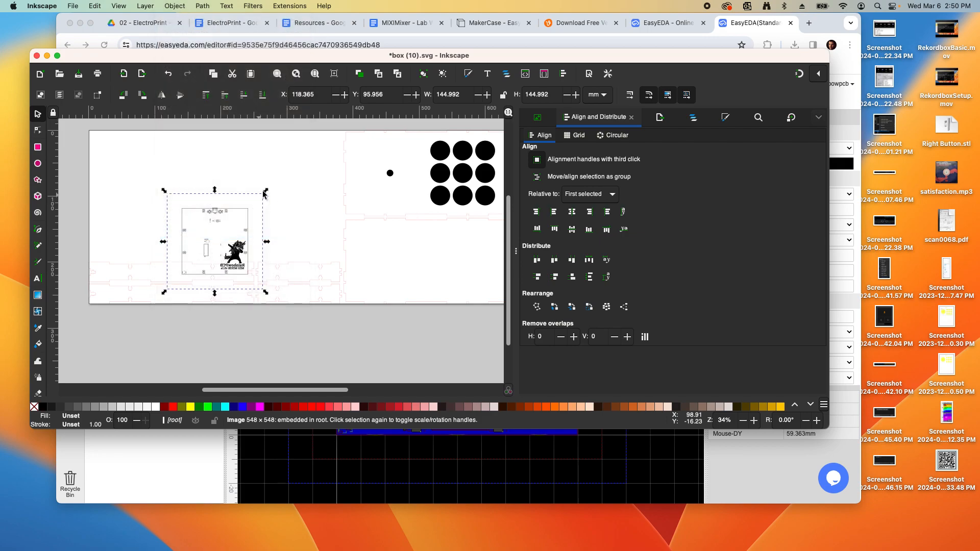
{"action": "left_click", "coordinate": [274, 180]}
Position the board image over the top box panel outline, at about X 103.612, Y 189.862 mm
{"action": "scroll", "coordinate": [210, 271], "scroll_direction": "up", "scroll_amount": 2}
{"action": "scroll", "coordinate": [223, 260], "scroll_direction": "down", "scroll_amount": 5}
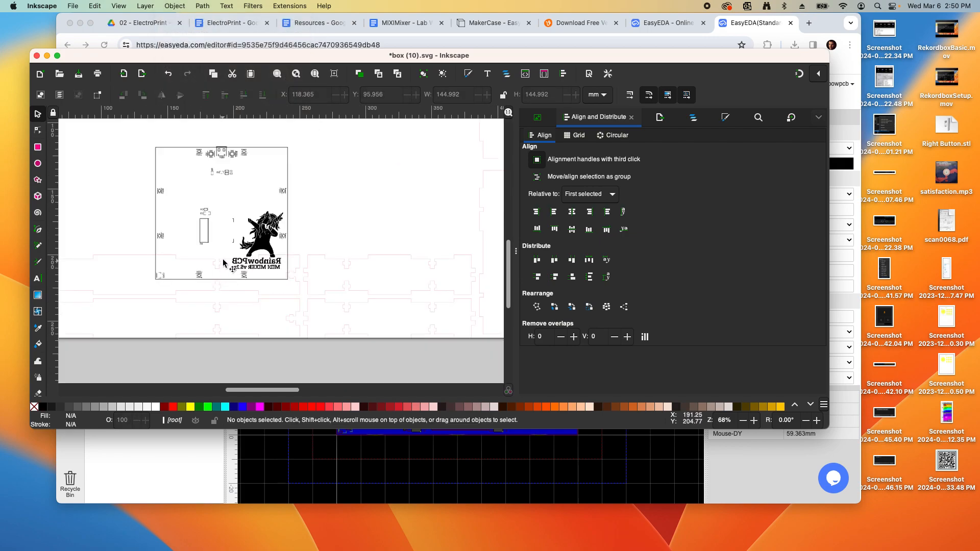
{"action": "left_click", "coordinate": [244, 258]}
{"action": "scroll", "coordinate": [246, 256], "scroll_direction": "down", "scroll_amount": 3}
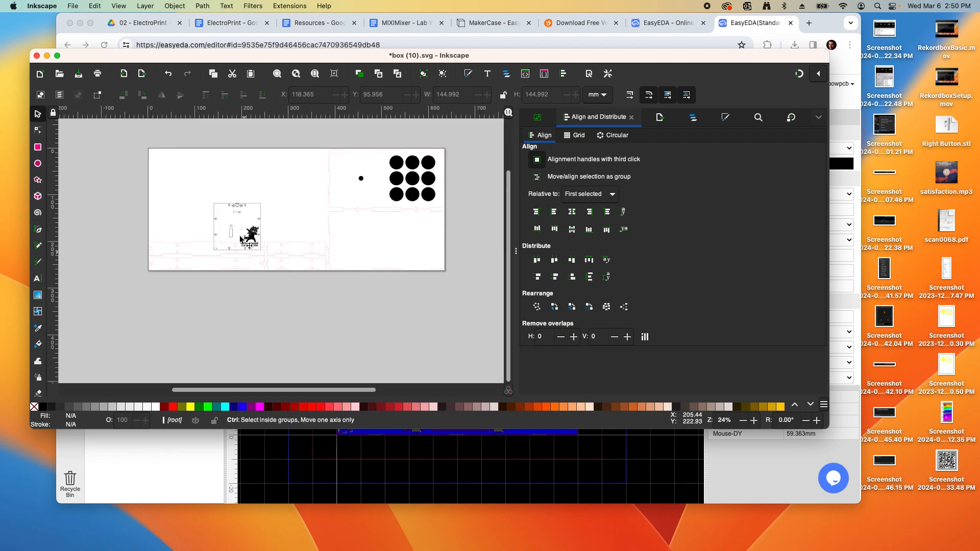
{"action": "left_click_drag", "start_coordinate": [245, 216], "coordinate": [239, 262]}
{"action": "scroll", "coordinate": [233, 250], "scroll_direction": "up", "scroll_amount": 3}
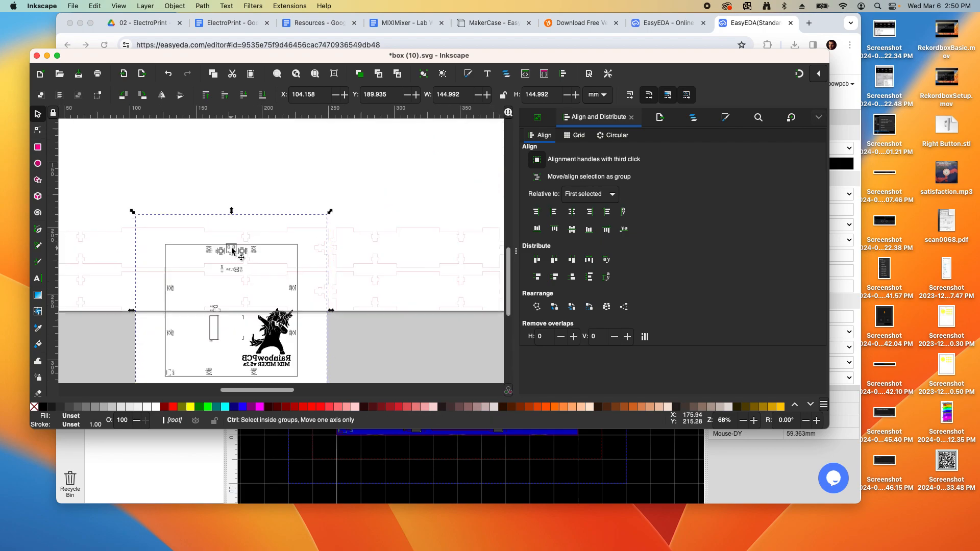
{"action": "left_click", "coordinate": [249, 166]}
{"action": "scroll", "coordinate": [249, 167], "scroll_direction": "down", "scroll_amount": 1}
{"action": "scroll", "coordinate": [226, 226], "scroll_direction": "up", "scroll_amount": 2}
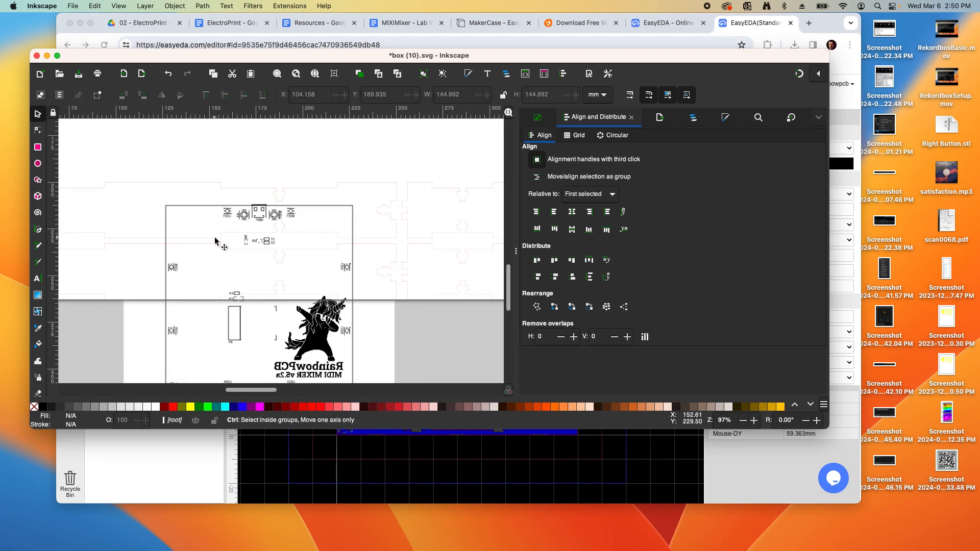
{"action": "scroll", "coordinate": [228, 232], "scroll_direction": "down", "scroll_amount": 2}
{"action": "scroll", "coordinate": [227, 231], "scroll_direction": "up", "scroll_amount": 2}
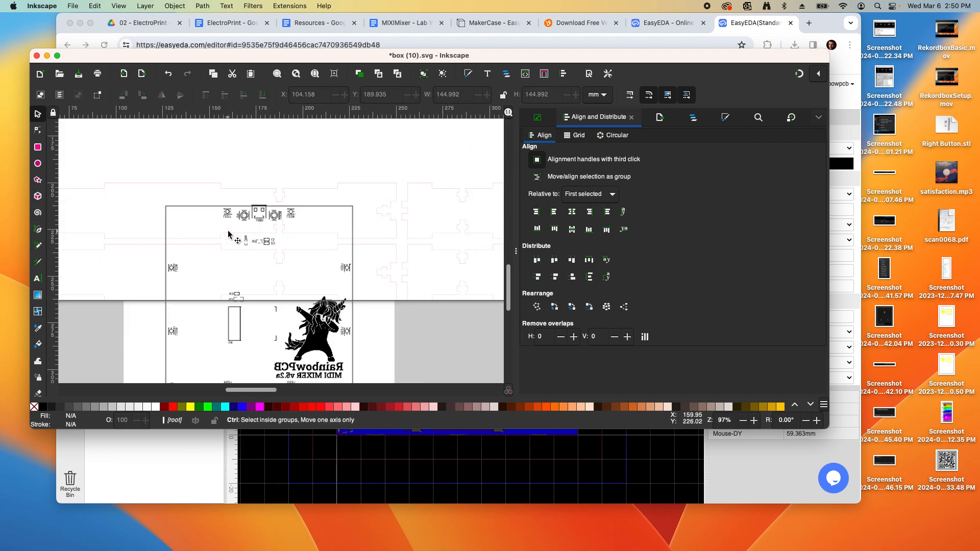
{"action": "left_click_drag", "start_coordinate": [256, 215], "coordinate": [255, 216]}
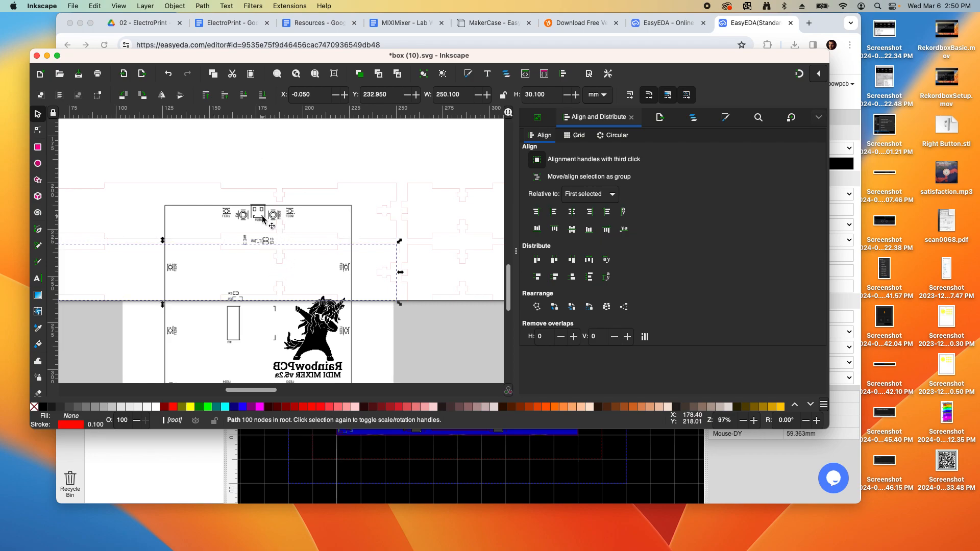
{"action": "left_click", "coordinate": [260, 139]}
{"action": "left_click", "coordinate": [257, 169]}
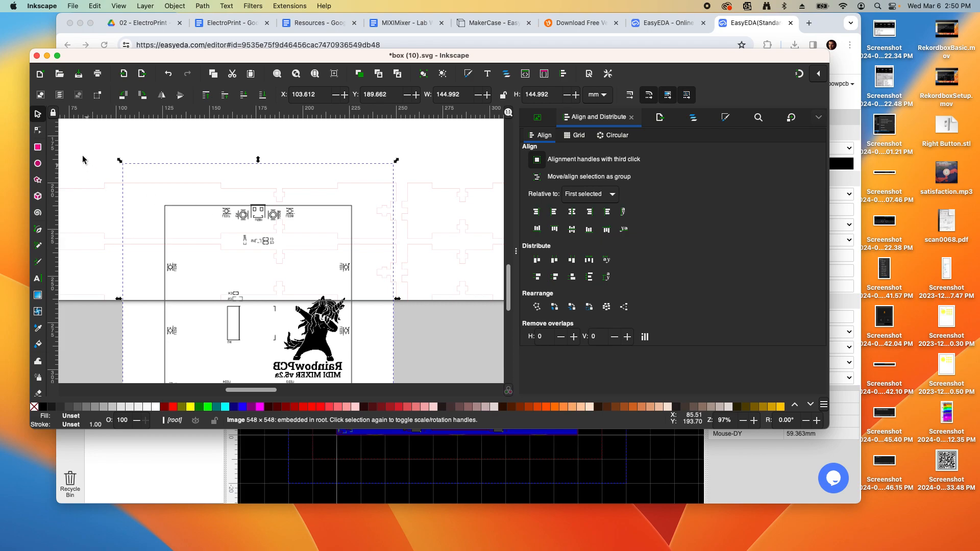
Draw a black rectangle above the board's top connectors and make it slightly taller
{"action": "left_click", "coordinate": [38, 147]}
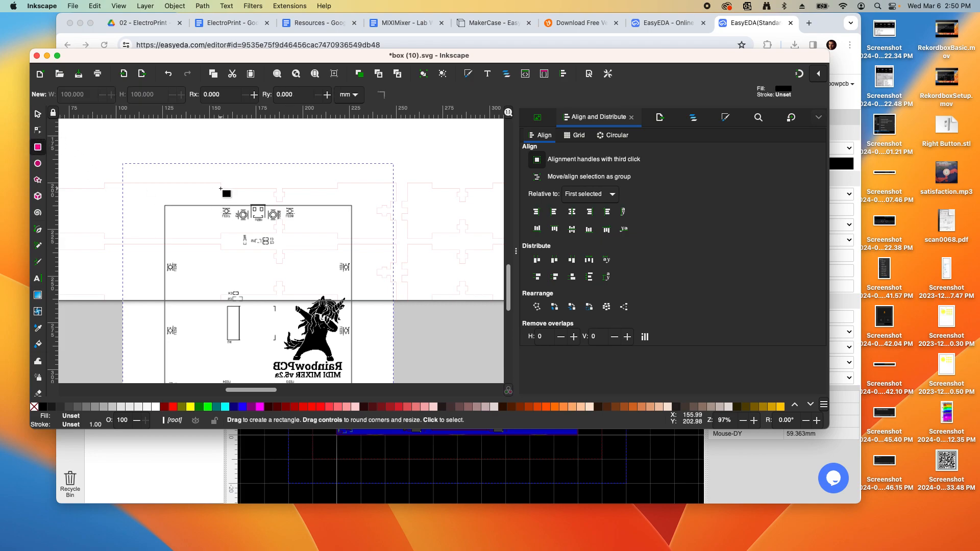
{"action": "left_click_drag", "start_coordinate": [220, 188], "coordinate": [286, 207]}
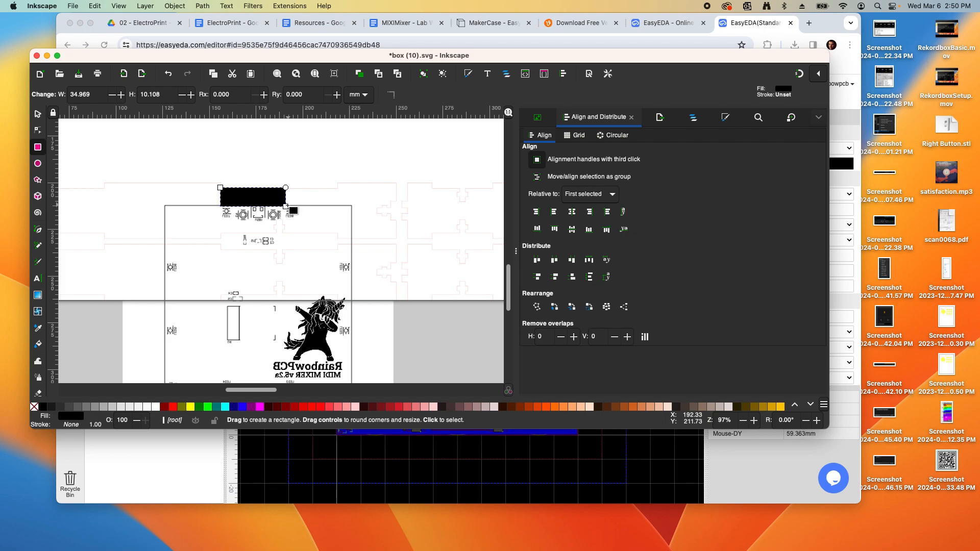
{"action": "key", "text": "s"}
{"action": "left_click_drag", "start_coordinate": [252, 210], "coordinate": [252, 216]}
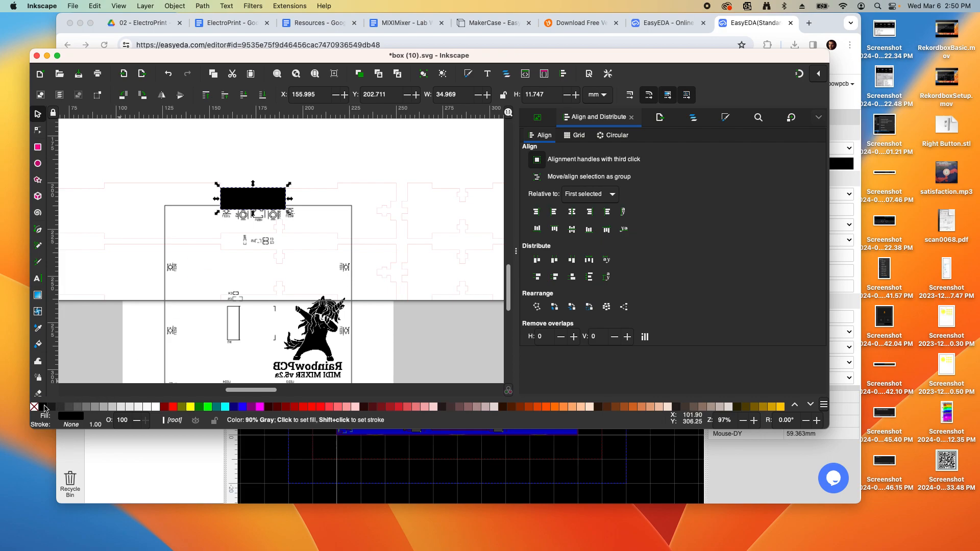
Give the rectangle no fill and a black stroke, then select the embedded unicorn image
{"action": "left_click", "coordinate": [182, 152]}
{"action": "left_click", "coordinate": [255, 202]}
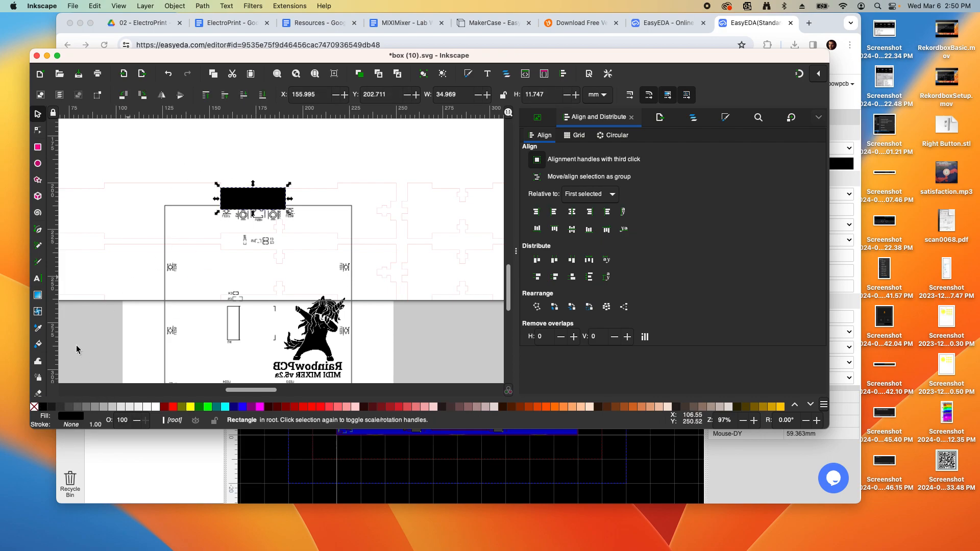
{"action": "left_click", "coordinate": [34, 408]}
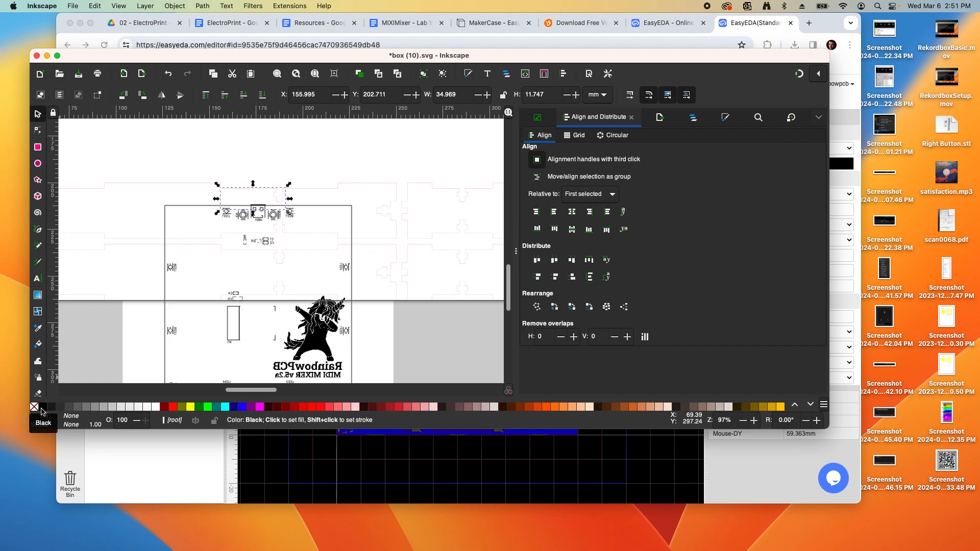
{"action": "right_click", "coordinate": [42, 410]}
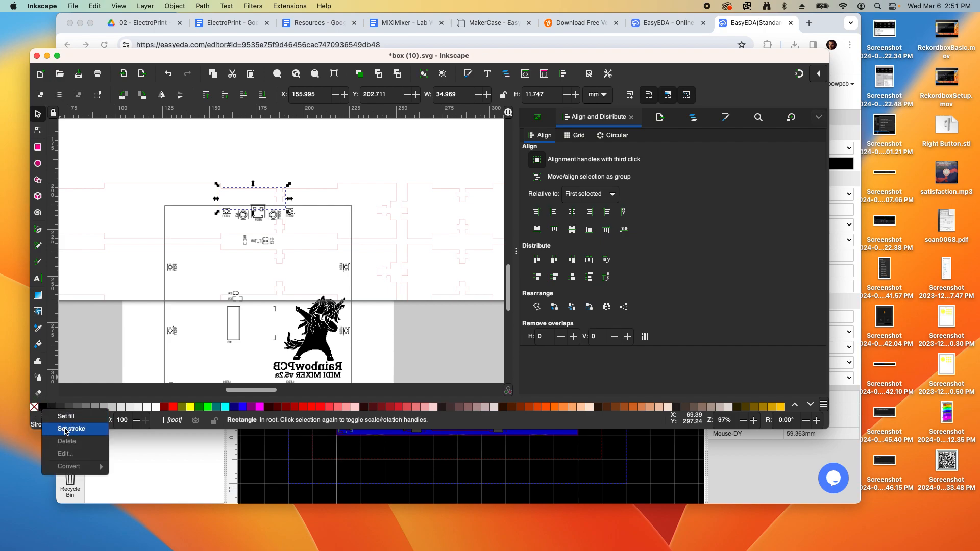
{"action": "left_click", "coordinate": [65, 428]}
{"action": "left_click", "coordinate": [201, 152]}
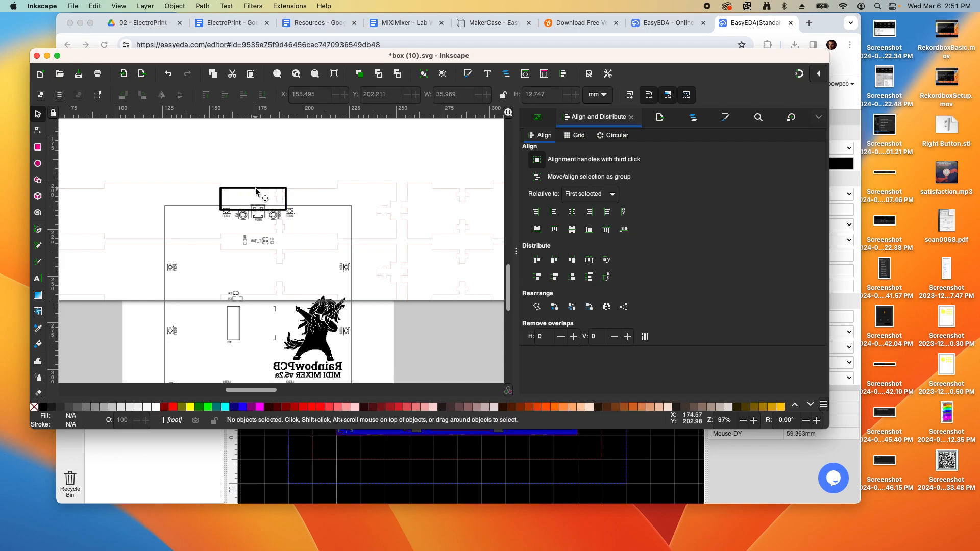
{"action": "left_click", "coordinate": [175, 211]}
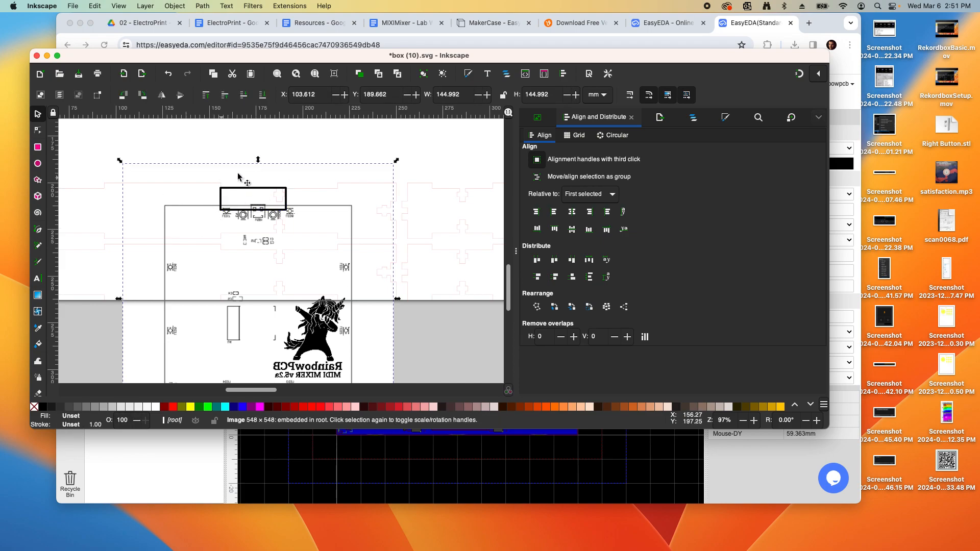
Delete the embedded unicorn image and zoom out to view the whole page
{"action": "key", "text": "Delete"}
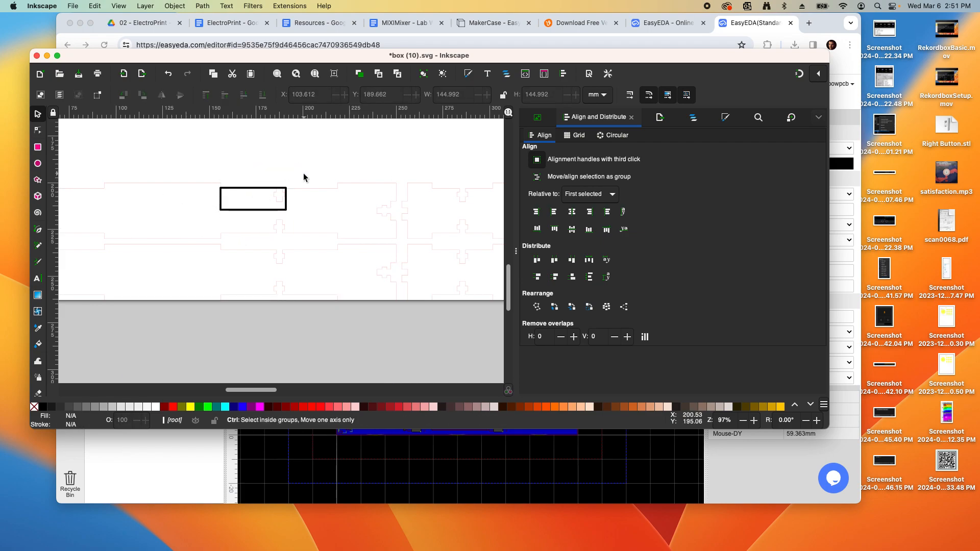
{"action": "scroll", "coordinate": [295, 184], "scroll_direction": "down", "scroll_amount": 1}
{"action": "scroll", "coordinate": [284, 192], "scroll_direction": "up", "scroll_amount": 2}
{"action": "scroll", "coordinate": [289, 190], "scroll_direction": "down", "scroll_amount": 2}
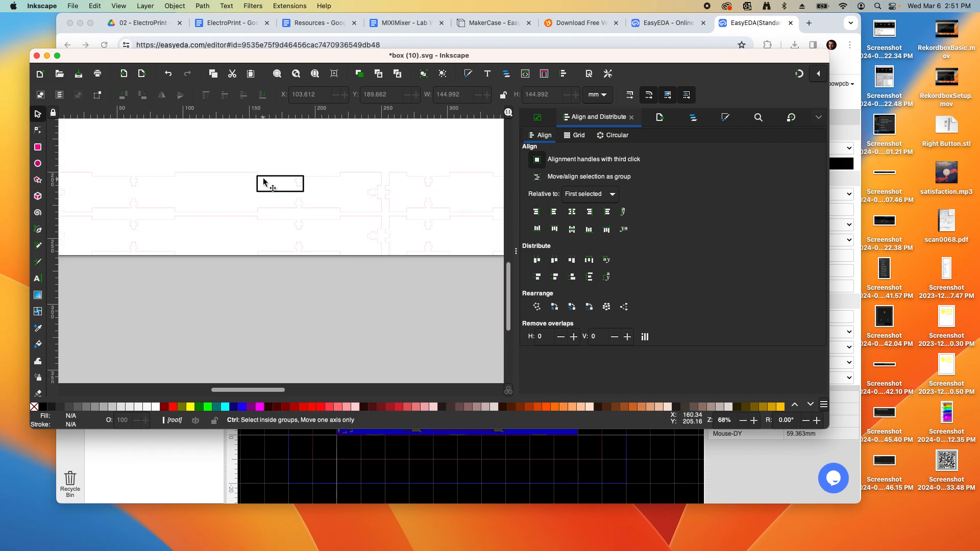
{"action": "scroll", "coordinate": [293, 177], "scroll_direction": "down", "scroll_amount": 1}
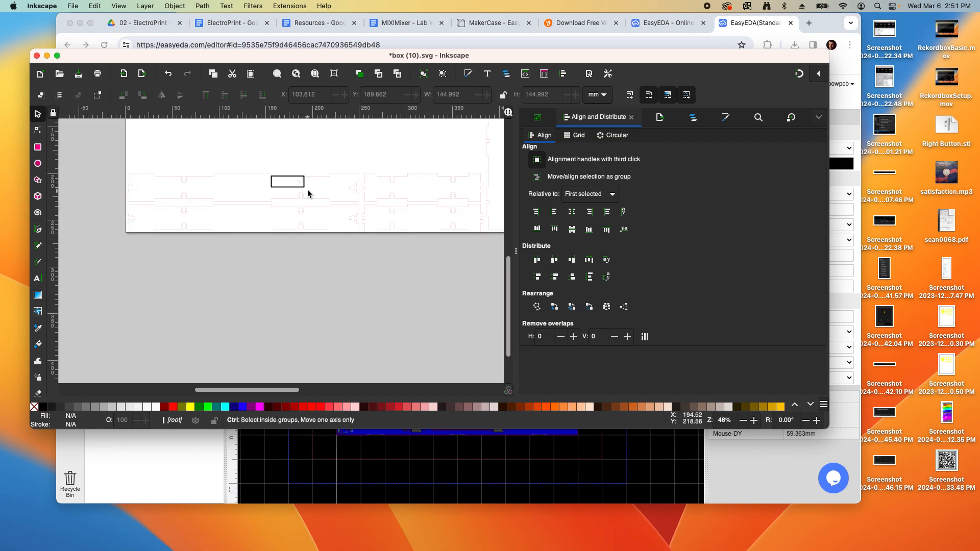
{"action": "scroll", "coordinate": [306, 192], "scroll_direction": "up", "scroll_amount": 2}
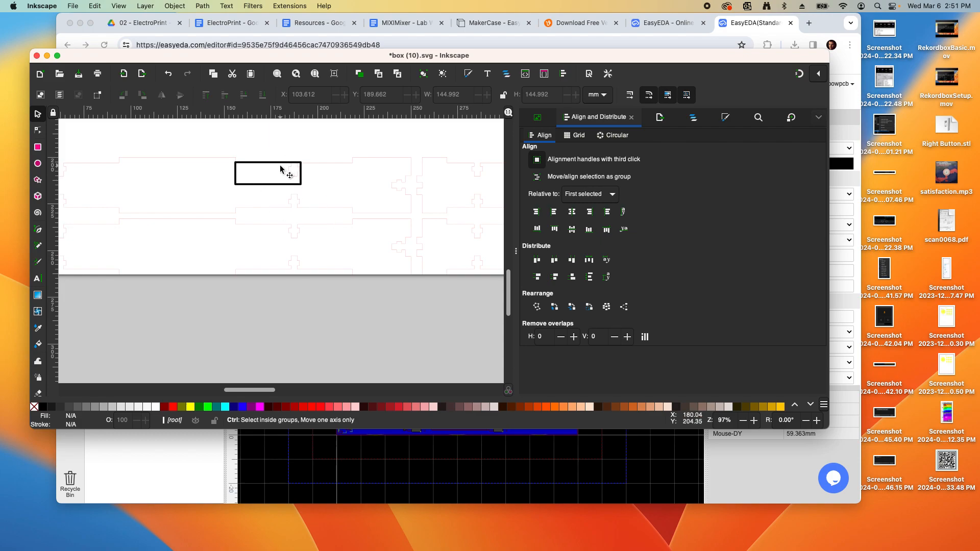
{"action": "scroll", "coordinate": [280, 169], "scroll_direction": "down", "scroll_amount": 2}
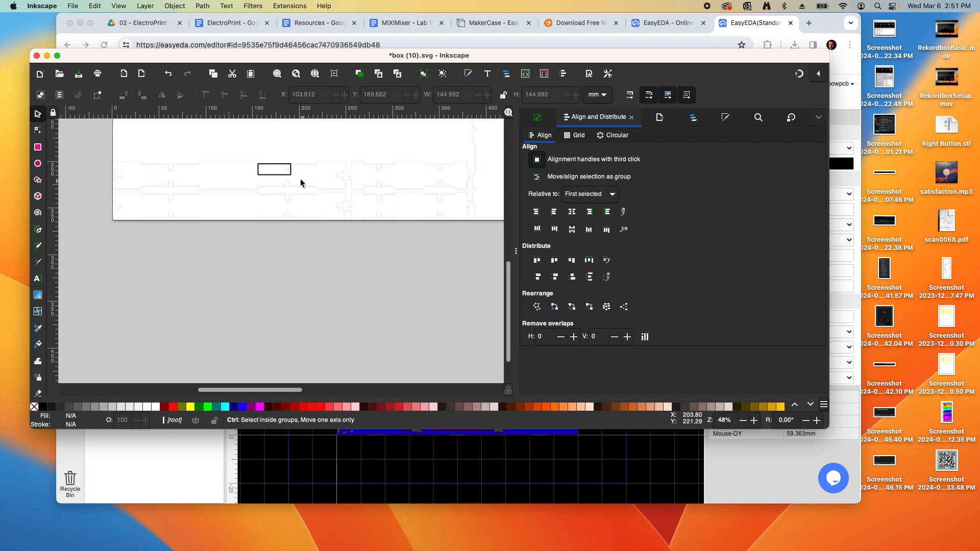
{"action": "scroll", "coordinate": [293, 173], "scroll_direction": "down", "scroll_amount": 1}
{"action": "scroll", "coordinate": [290, 171], "scroll_direction": "up", "scroll_amount": 1}
{"action": "scroll", "coordinate": [290, 172], "scroll_direction": "down", "scroll_amount": 3}
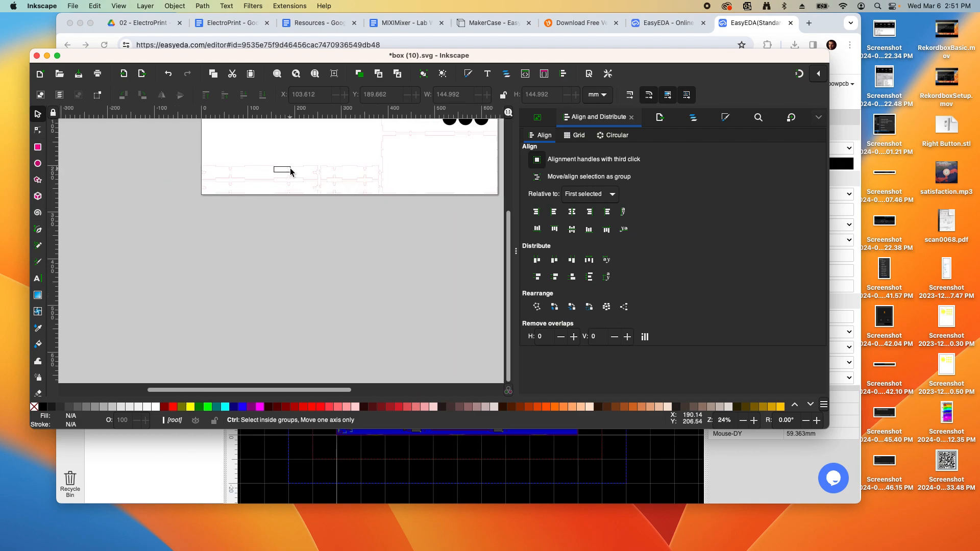
{"action": "scroll", "coordinate": [299, 173], "scroll_direction": "up", "scroll_amount": 3}
{"action": "scroll", "coordinate": [299, 174], "scroll_direction": "right", "scroll_amount": 2}
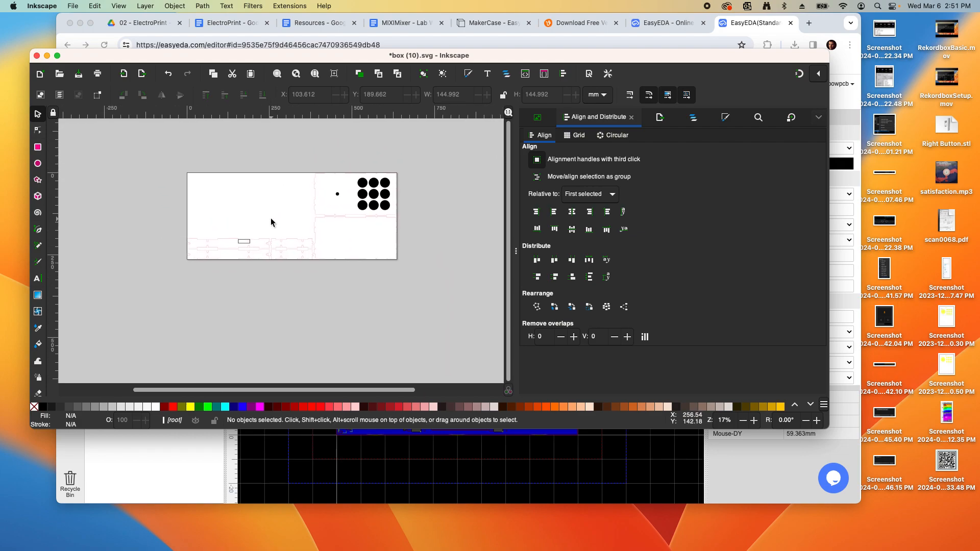
{"action": "scroll", "coordinate": [274, 223], "scroll_direction": "up", "scroll_amount": 1}
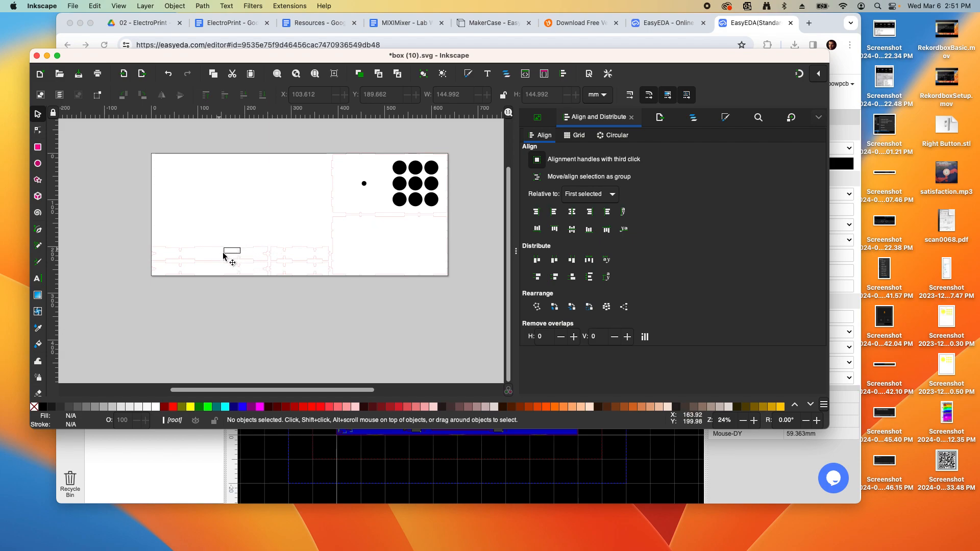
{"action": "scroll", "coordinate": [286, 205], "scroll_direction": "up", "scroll_amount": 1}
{"action": "scroll", "coordinate": [287, 206], "scroll_direction": "down", "scroll_amount": 1}
Move the two lower box-piece outlines up toward the page's top-left
{"action": "left_click", "coordinate": [311, 204]}
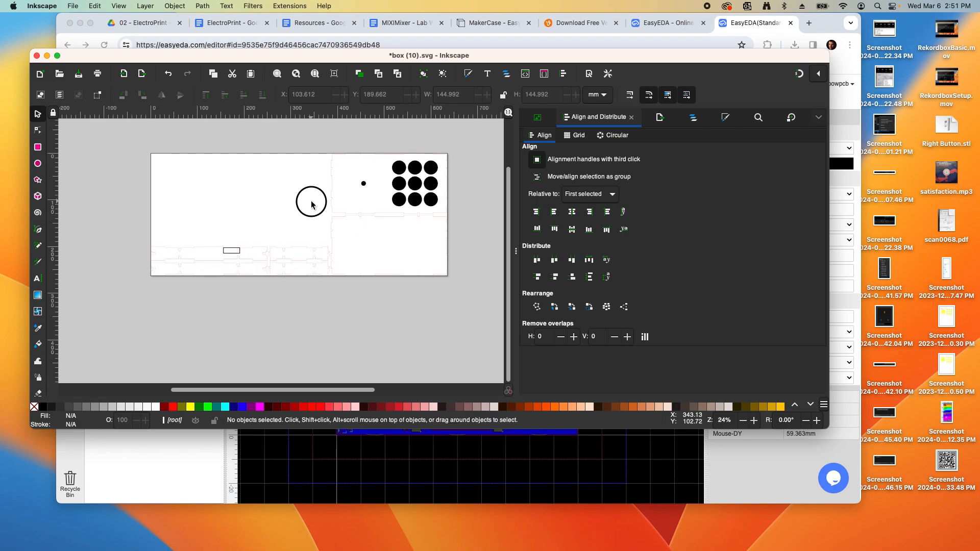
{"action": "left_click", "coordinate": [277, 211]}
{"action": "left_click_drag", "start_coordinate": [263, 232], "coordinate": [333, 278]}
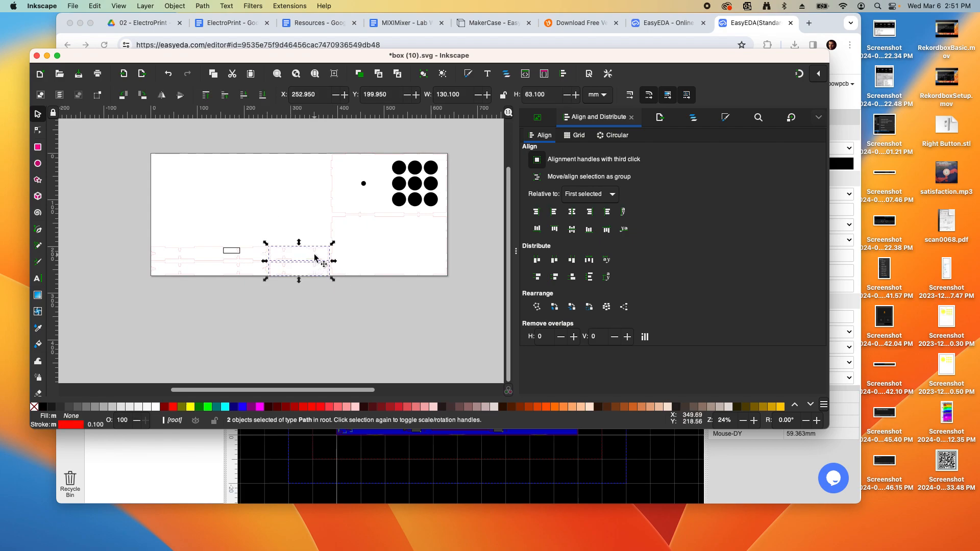
{"action": "left_click", "coordinate": [292, 222]}
{"action": "left_click_drag", "start_coordinate": [259, 237], "coordinate": [333, 285]}
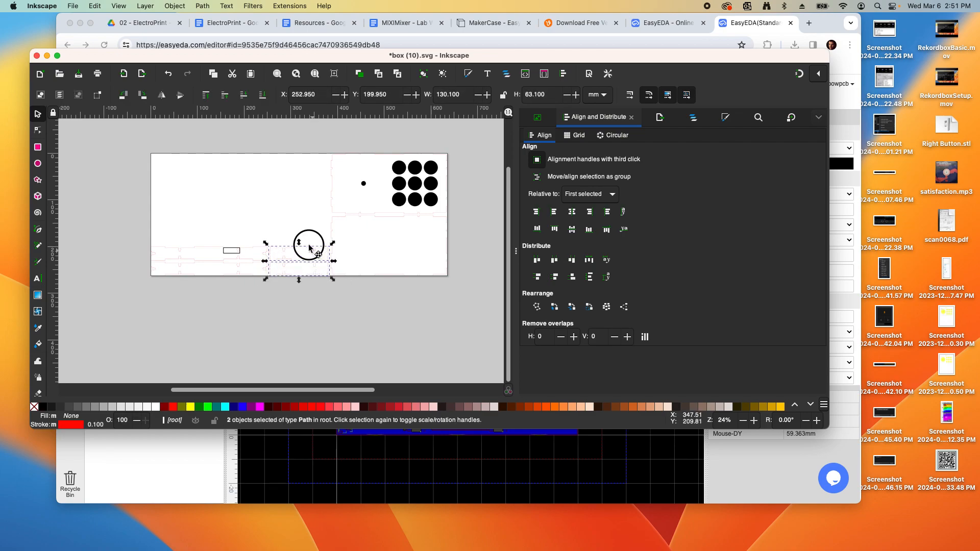
{"action": "left_click_drag", "start_coordinate": [308, 244], "coordinate": [219, 171]}
{"action": "left_click", "coordinate": [253, 218]}
Group the three lower shapes, rotate the group 90 degrees and reposition it
{"action": "left_click_drag", "start_coordinate": [133, 235], "coordinate": [286, 287]}
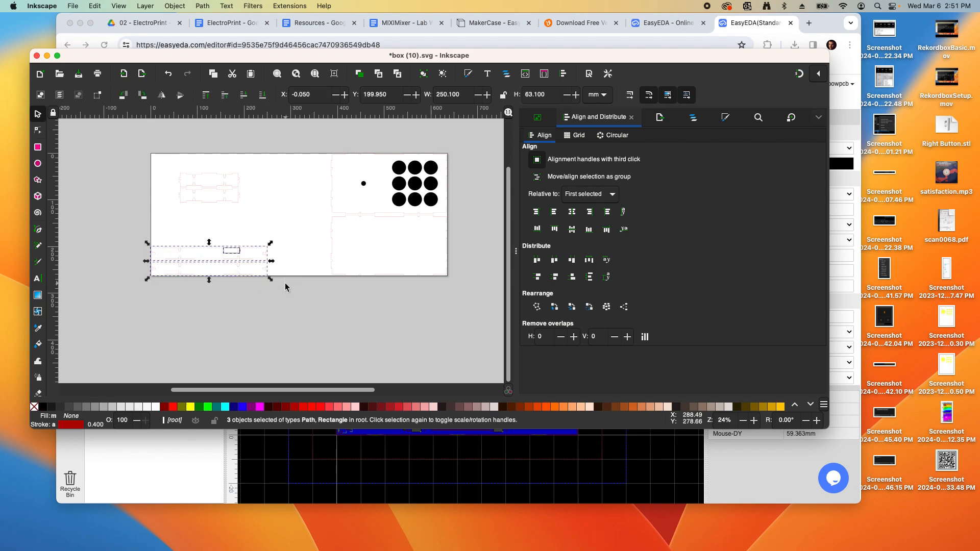
{"action": "left_click", "coordinate": [168, 6]}
{"action": "left_click", "coordinate": [192, 94]}
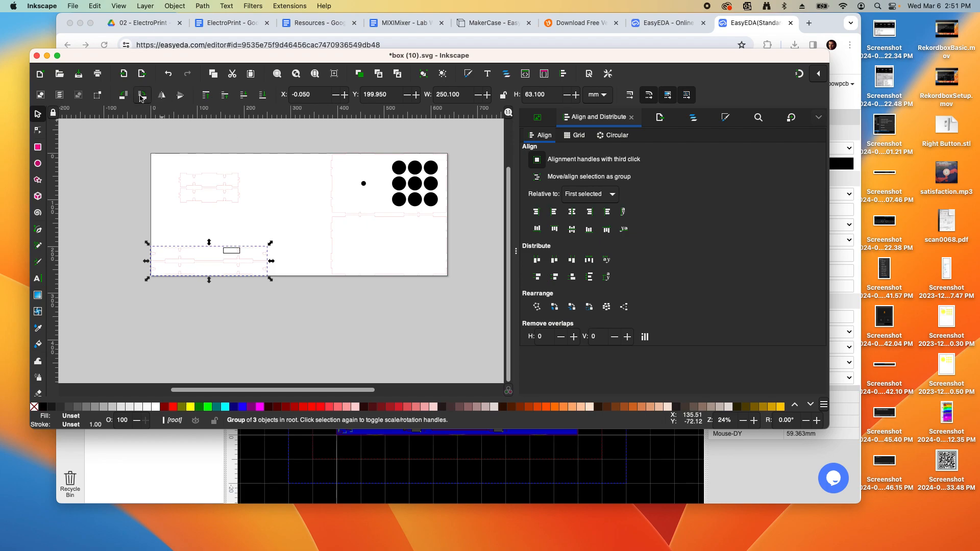
{"action": "left_click", "coordinate": [123, 95]}
{"action": "left_click_drag", "start_coordinate": [219, 258], "coordinate": [317, 214]}
Rotate the left small box piece upright and move it to the right
{"action": "left_click", "coordinate": [227, 202]}
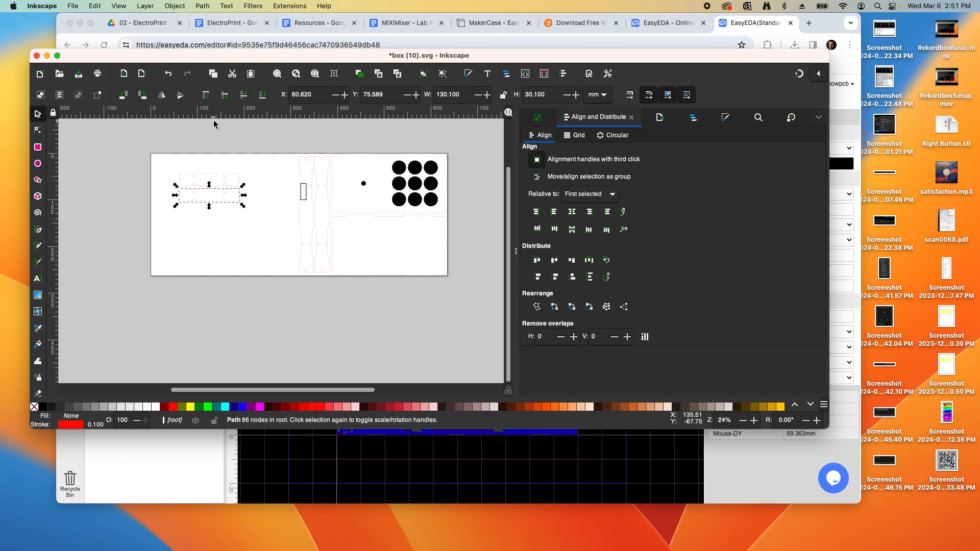
{"action": "left_click", "coordinate": [139, 97]}
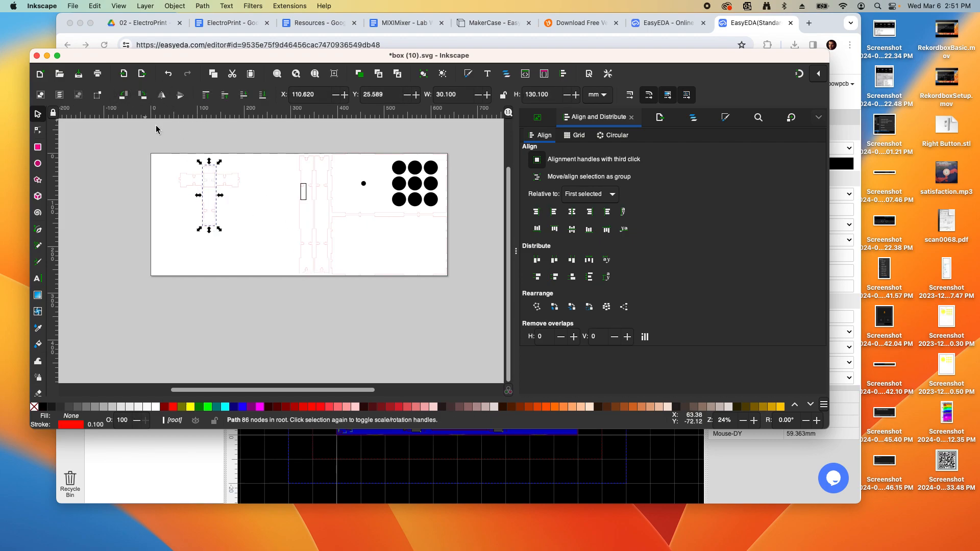
{"action": "left_click_drag", "start_coordinate": [219, 200], "coordinate": [300, 189]}
{"action": "left_click", "coordinate": [247, 198]}
Rotate the horizontal box piece upright and move it down beside the others
{"action": "left_click", "coordinate": [230, 188]}
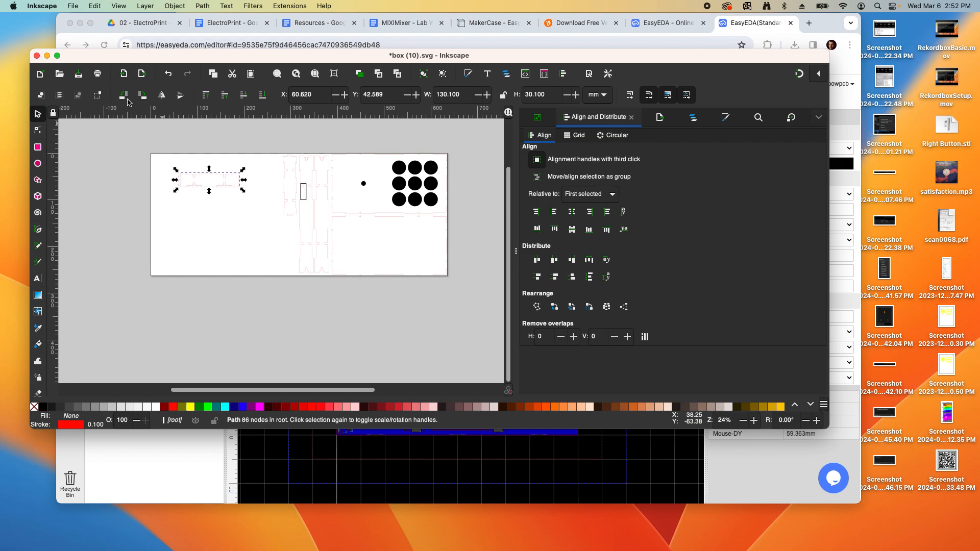
{"action": "left_click", "coordinate": [122, 95]}
{"action": "left_click_drag", "start_coordinate": [213, 183], "coordinate": [297, 244]}
{"action": "scroll", "coordinate": [306, 222], "scroll_direction": "up", "scroll_amount": 5}
{"action": "scroll", "coordinate": [307, 222], "scroll_direction": "down", "scroll_amount": 5}
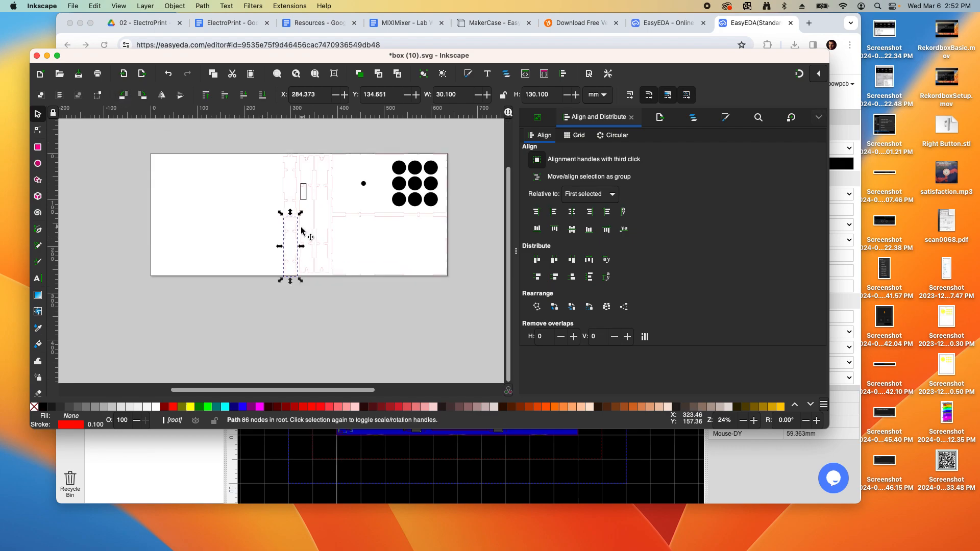
{"action": "left_click", "coordinate": [262, 183]}
{"action": "scroll", "coordinate": [293, 216], "scroll_direction": "up", "scroll_amount": 3}
{"action": "scroll", "coordinate": [293, 216], "scroll_direction": "down", "scroll_amount": 3}
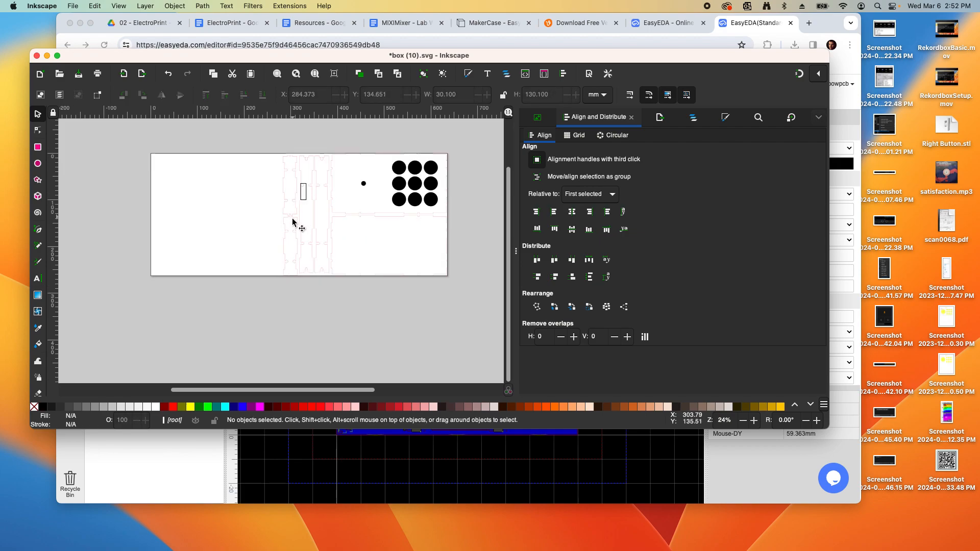
{"action": "scroll", "coordinate": [298, 233], "scroll_direction": "up", "scroll_amount": 2}
Nudge the upper-left box piece slightly upward
{"action": "left_click", "coordinate": [295, 199]}
{"action": "key", "text": "Up"}
{"action": "key", "text": "Up"}
{"action": "left_click", "coordinate": [237, 229]}
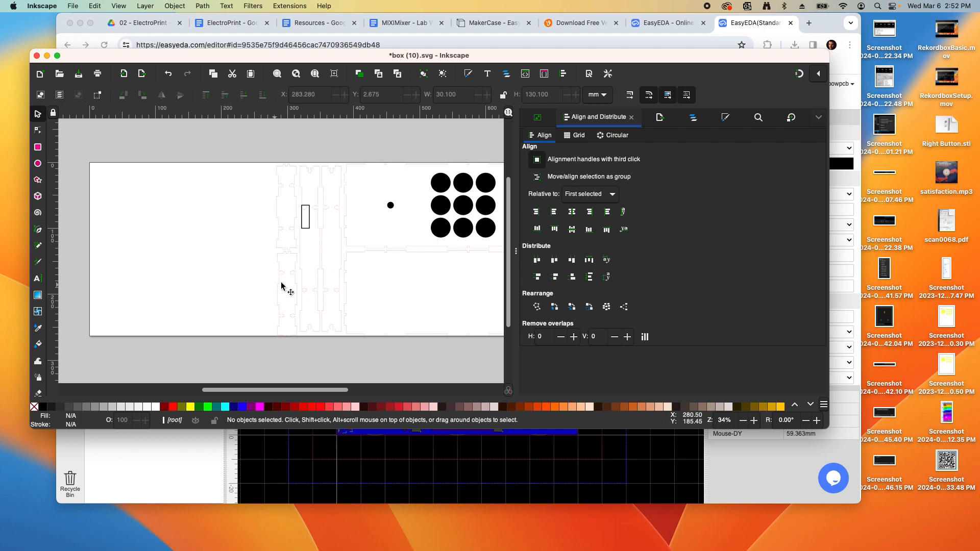
{"action": "left_click", "coordinate": [293, 275]}
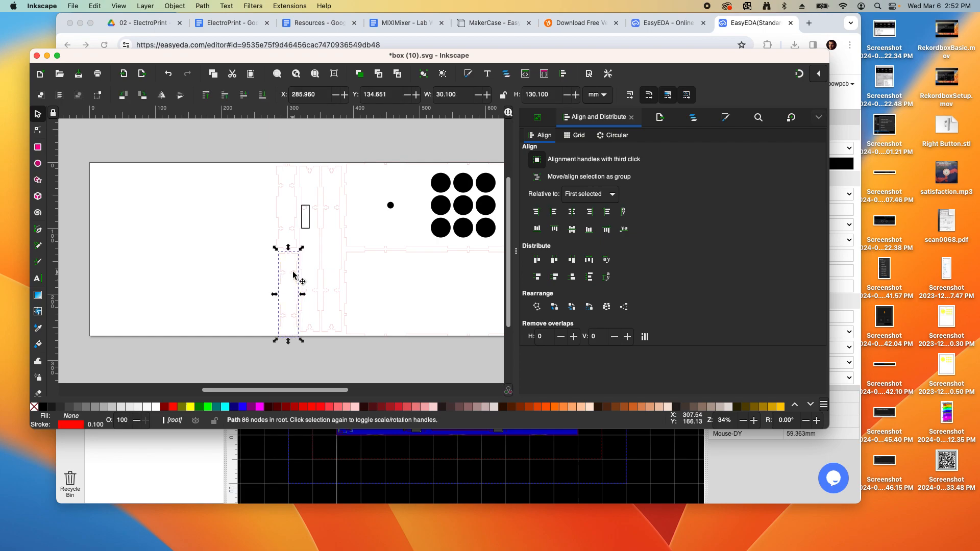
{"action": "left_click", "coordinate": [251, 264]}
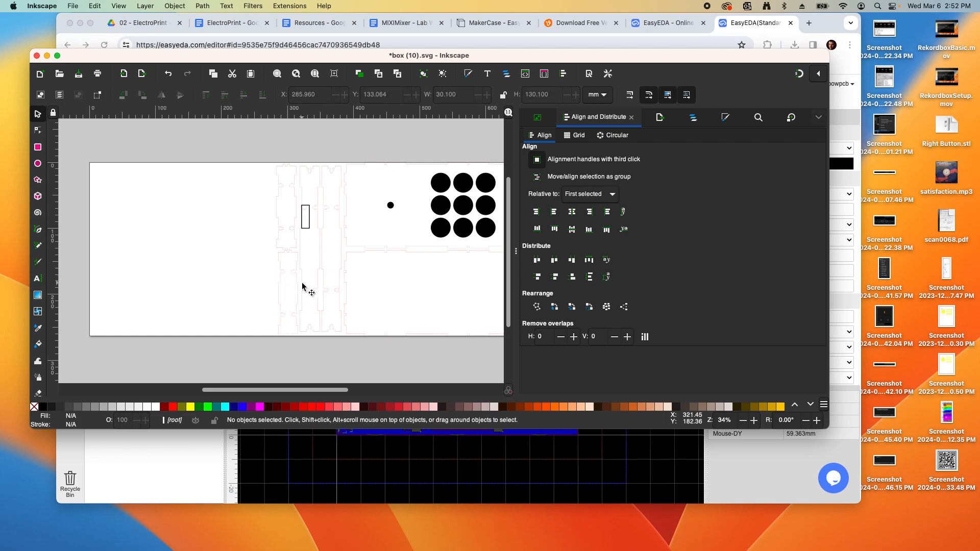
{"action": "scroll", "coordinate": [302, 286], "scroll_direction": "up", "scroll_amount": 3}
Shift the upper box-piece path about 5 mm to the left
{"action": "double_click", "coordinate": [278, 262]}
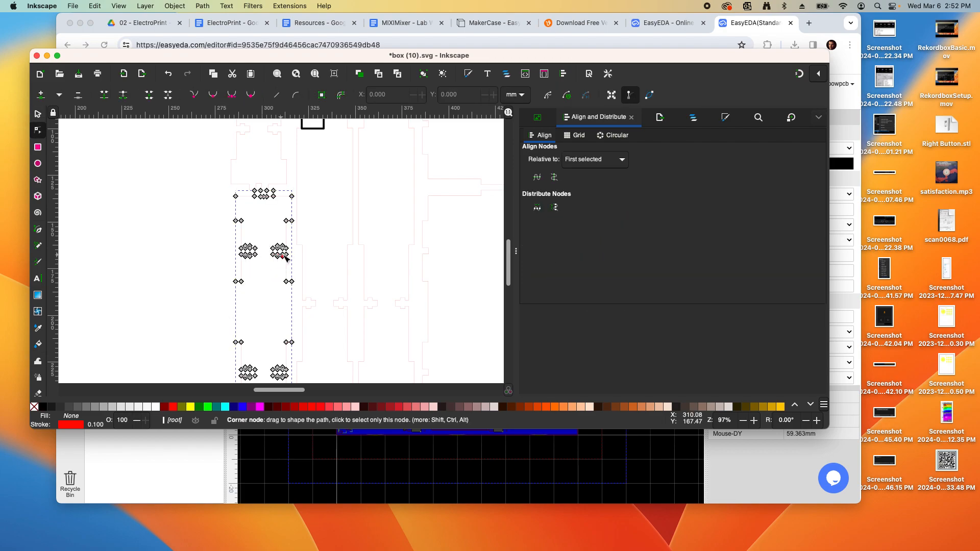
{"action": "left_click", "coordinate": [39, 114]}
{"action": "left_click", "coordinate": [131, 169]}
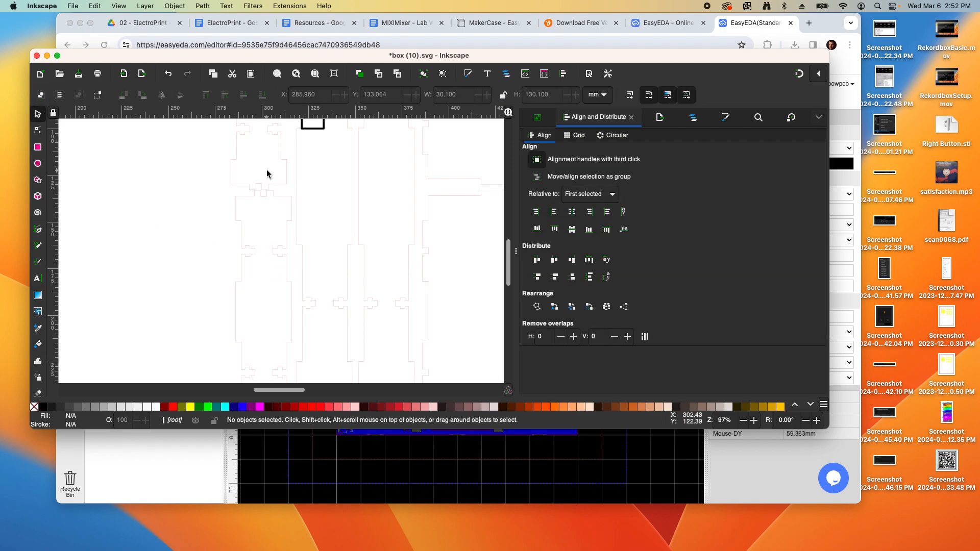
{"action": "left_click", "coordinate": [286, 164]}
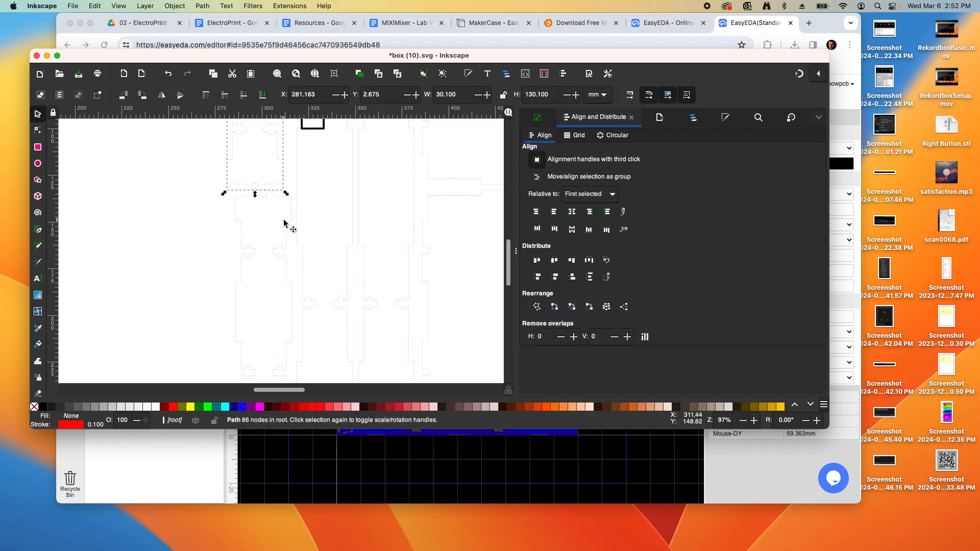
{"action": "key", "text": "Left"}
{"action": "key", "text": "Left"}
{"action": "key", "text": "Left"}
{"action": "key", "text": "Left"}
{"action": "key", "text": "Left"}
{"action": "key", "text": "Left"}
{"action": "key", "text": "Left"}
{"action": "key", "text": "Left"}
{"action": "key", "text": "Left"}
{"action": "key", "text": "Left"}
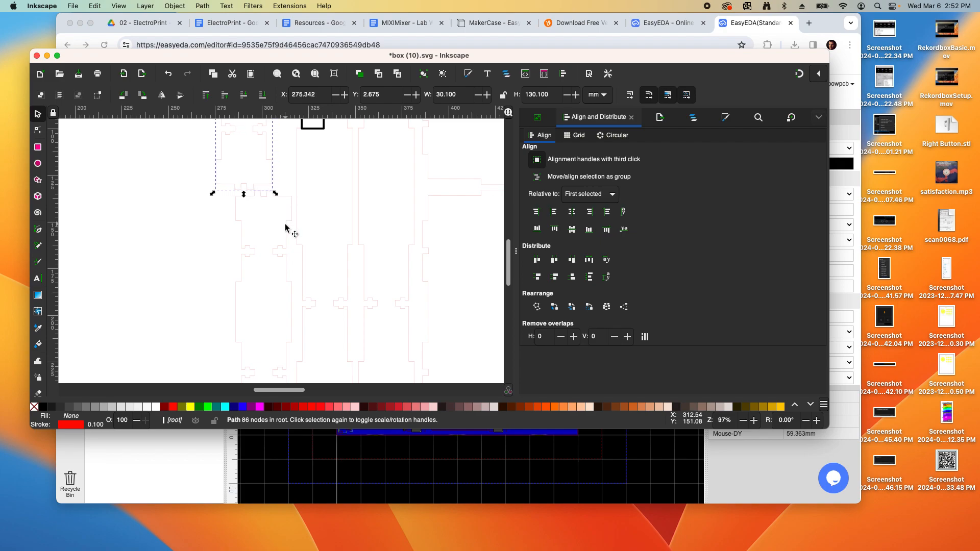
Raise the 30.1 × 130.1 mm panel outline to about X 286.507, Y 130.605 mm
{"action": "double_click", "coordinate": [288, 222]}
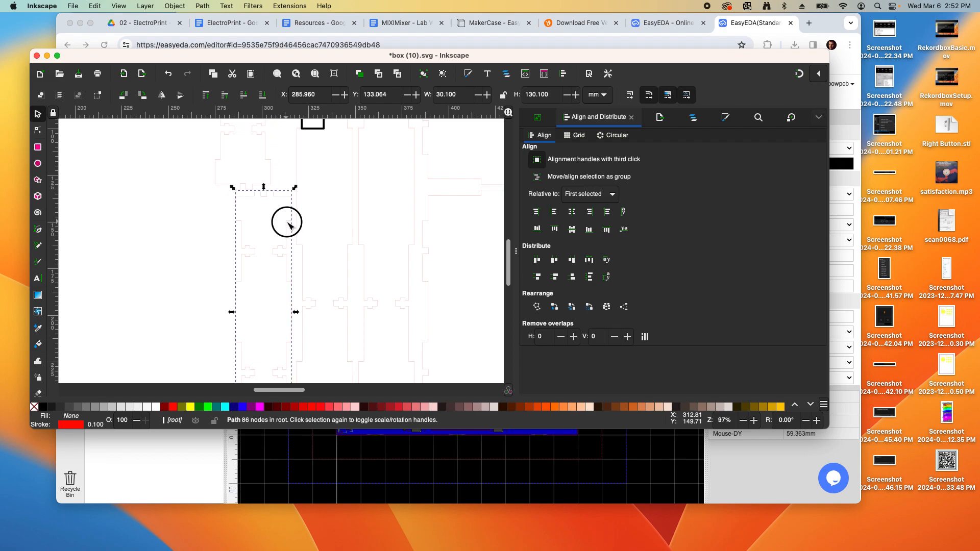
{"action": "left_click", "coordinate": [37, 116]}
{"action": "left_click", "coordinate": [278, 196]}
{"action": "left_click_drag", "start_coordinate": [279, 199], "coordinate": [278, 192]}
{"action": "left_click", "coordinate": [153, 216]}
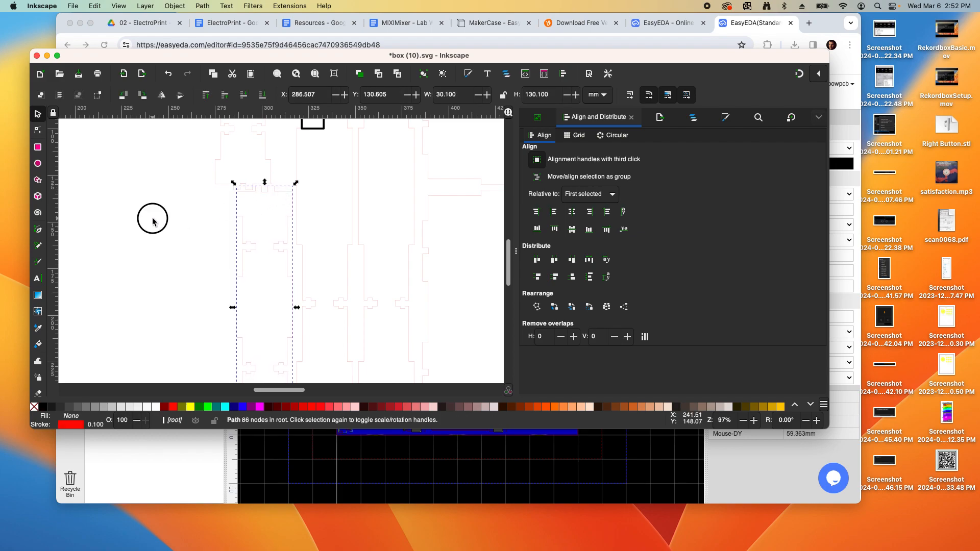
{"action": "scroll", "coordinate": [179, 241], "scroll_direction": "down", "scroll_amount": 2}
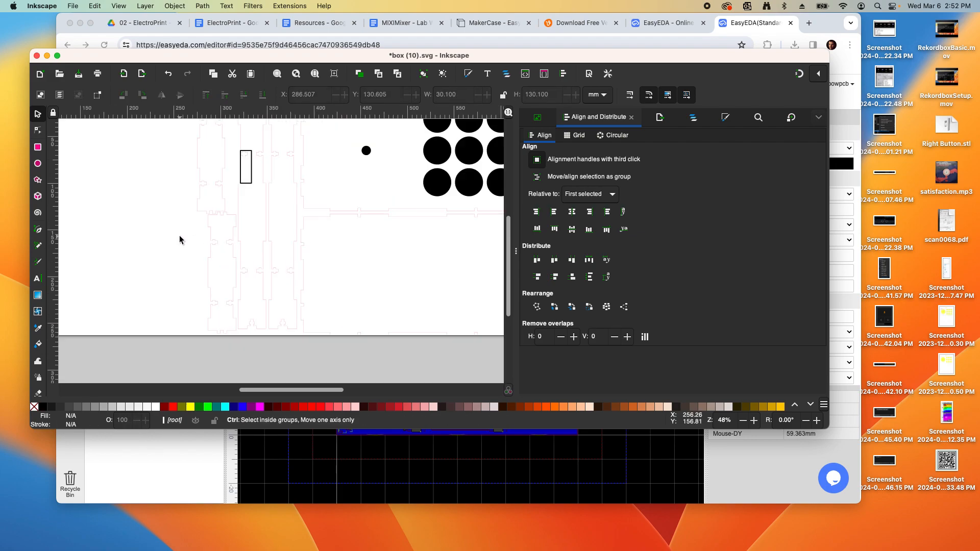
{"action": "scroll", "coordinate": [179, 240], "scroll_direction": "down", "scroll_amount": 2}
{"action": "scroll", "coordinate": [201, 169], "scroll_direction": "up", "scroll_amount": 1}
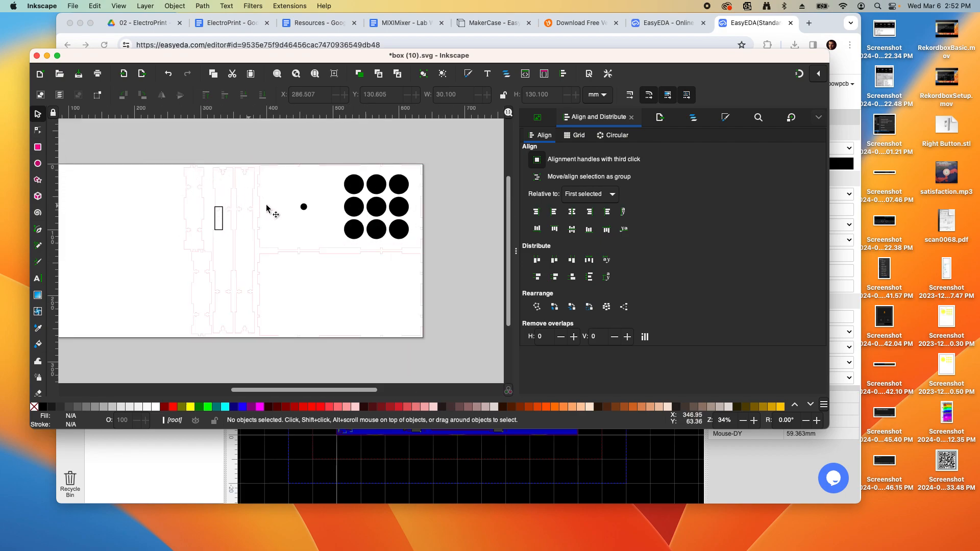
Save the design as MIDIEnclosure.svg
{"action": "left_click", "coordinate": [72, 7]}
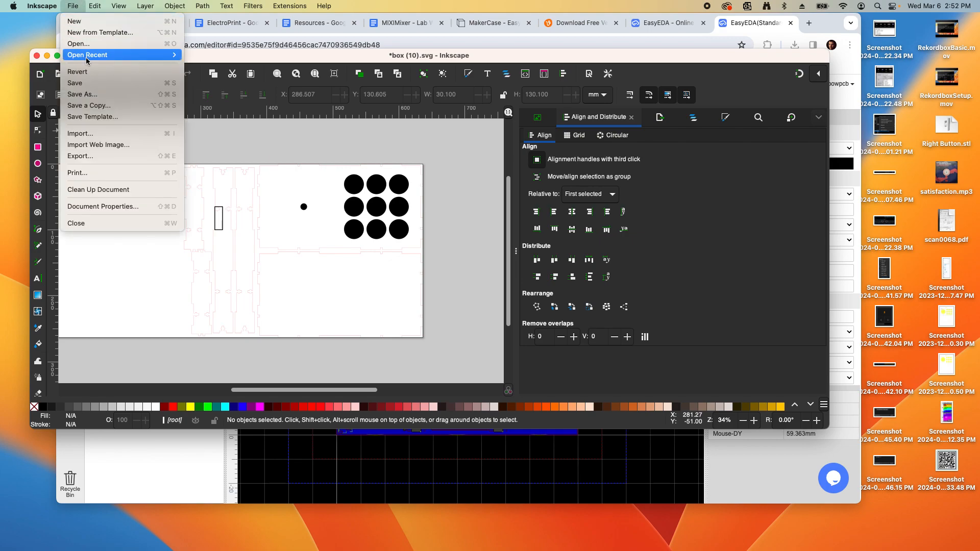
{"action": "left_click", "coordinate": [82, 95]}
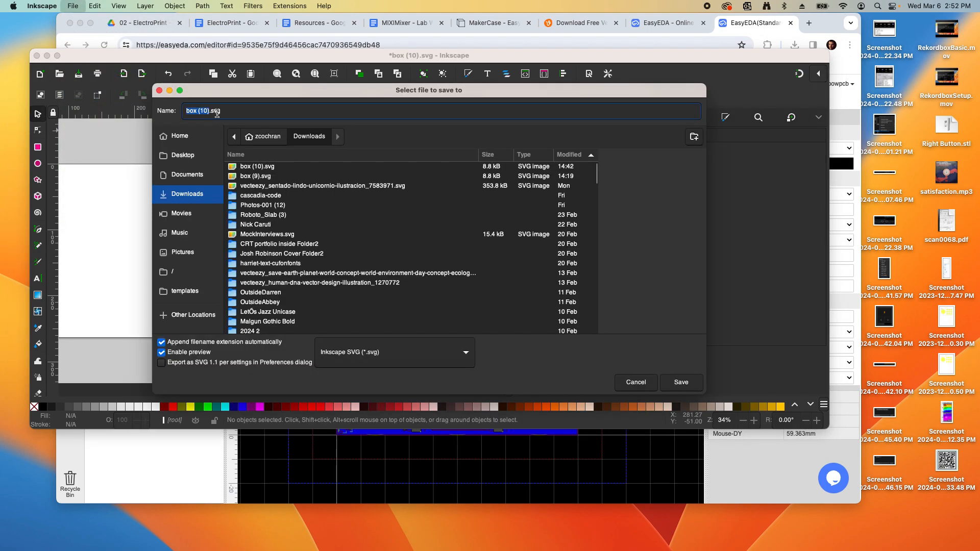
{"action": "type", "text": "MIDIEnc"}
{"action": "type", "text": "losure"}
{"action": "key", "text": "Return"}
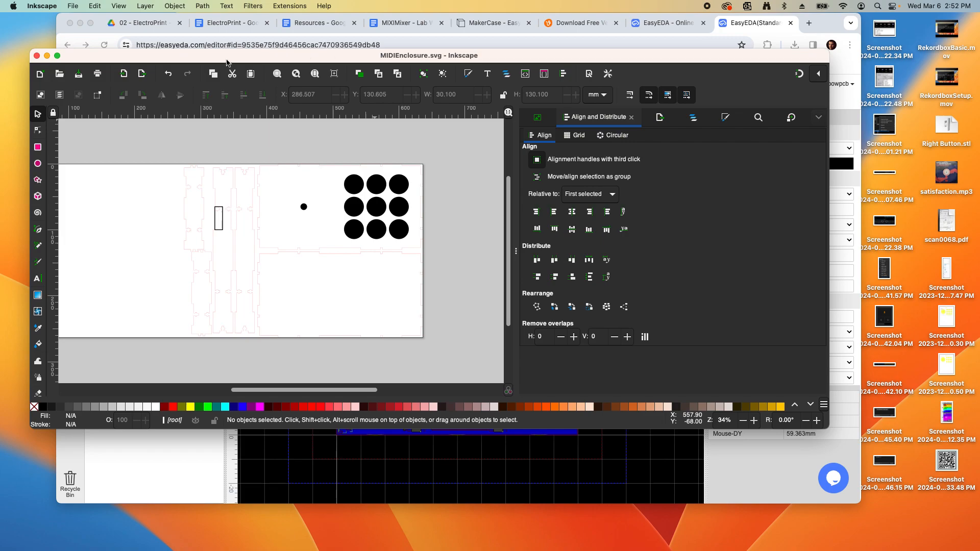
Save a copy as MIDIEnclosure.dxf in Desktop Cutting Plotter (DXF R14) format, accepting its options
{"action": "left_click", "coordinate": [72, 6]}
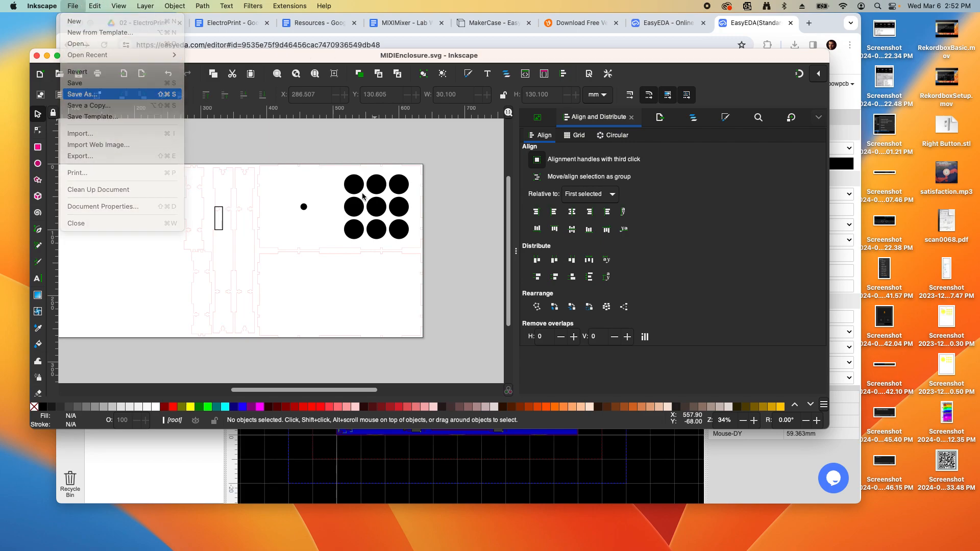
{"action": "left_click", "coordinate": [82, 94]}
{"action": "left_click", "coordinate": [395, 352]}
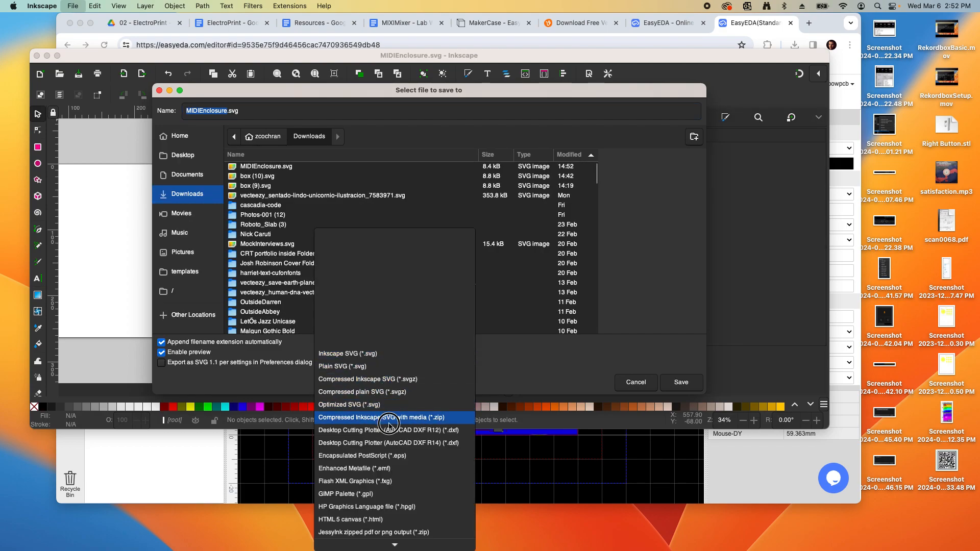
{"action": "left_click", "coordinate": [390, 443]}
{"action": "left_click", "coordinate": [681, 382]}
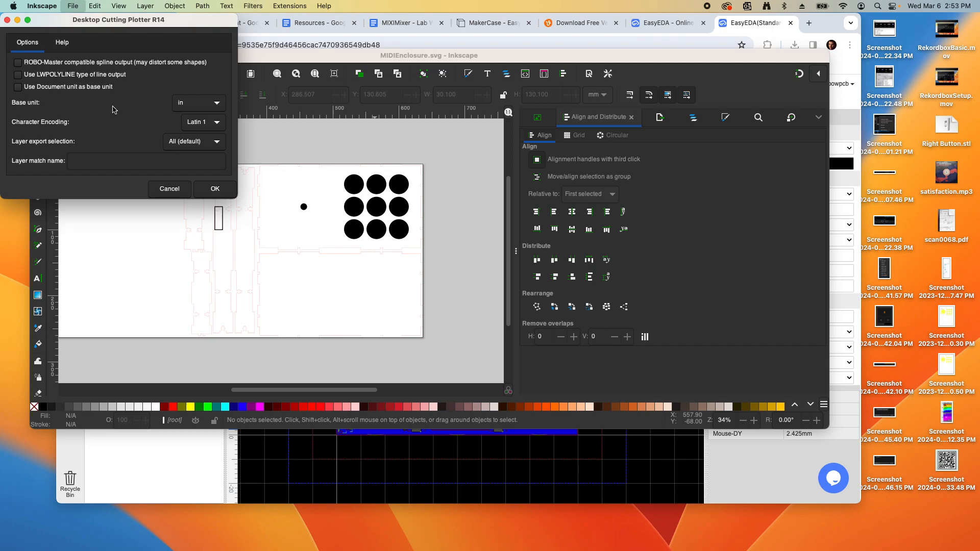
{"action": "left_click", "coordinate": [225, 192]}
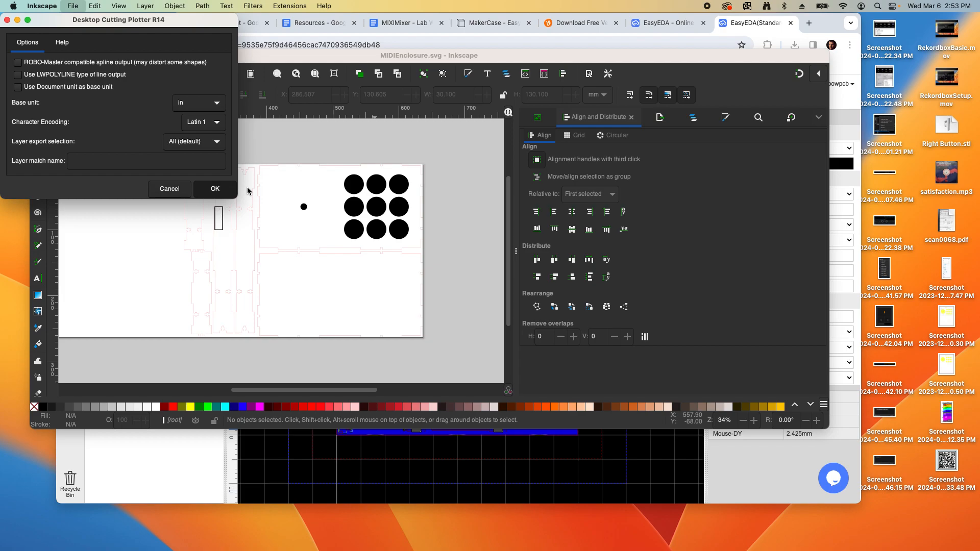
{"action": "key", "text": "Return"}
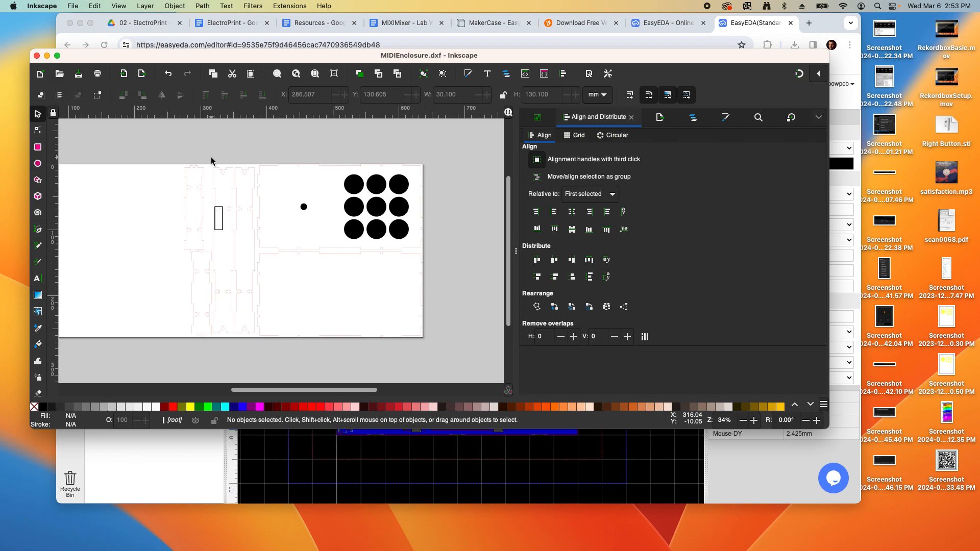
Save the design as an Inkscape SVG named MIDISticker.svg
{"action": "left_click", "coordinate": [73, 6]}
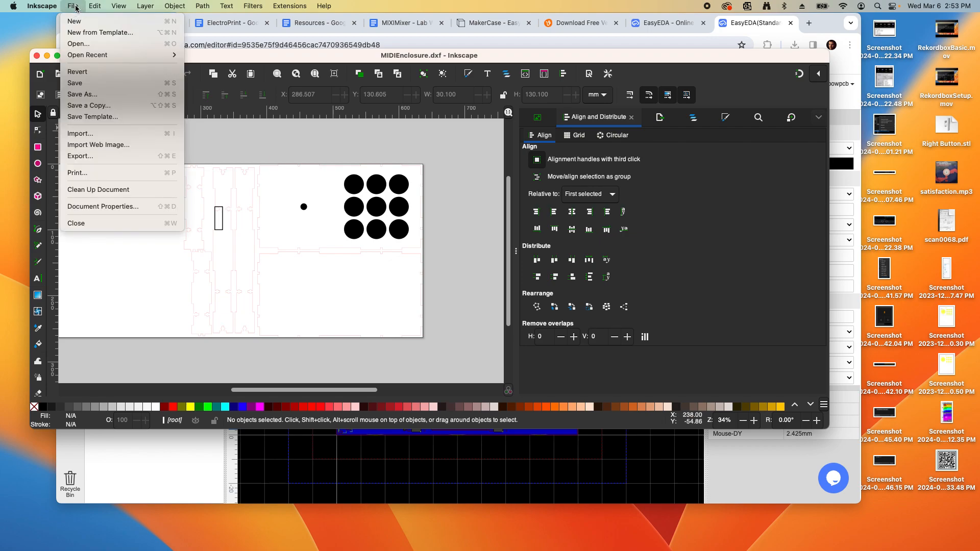
{"action": "left_click", "coordinate": [97, 93]}
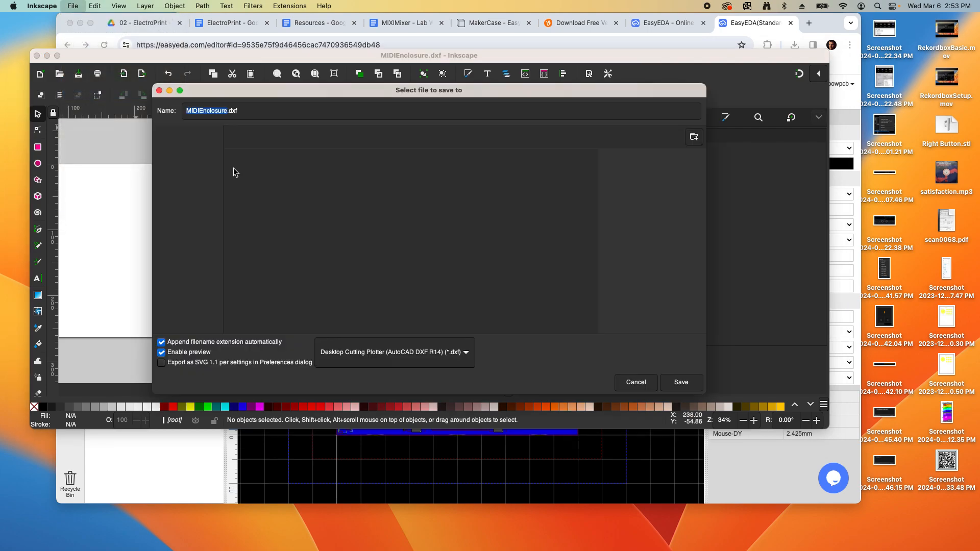
{"action": "left_click", "coordinate": [206, 110]}
{"action": "left_click_drag", "start_coordinate": [200, 111], "coordinate": [227, 110]}
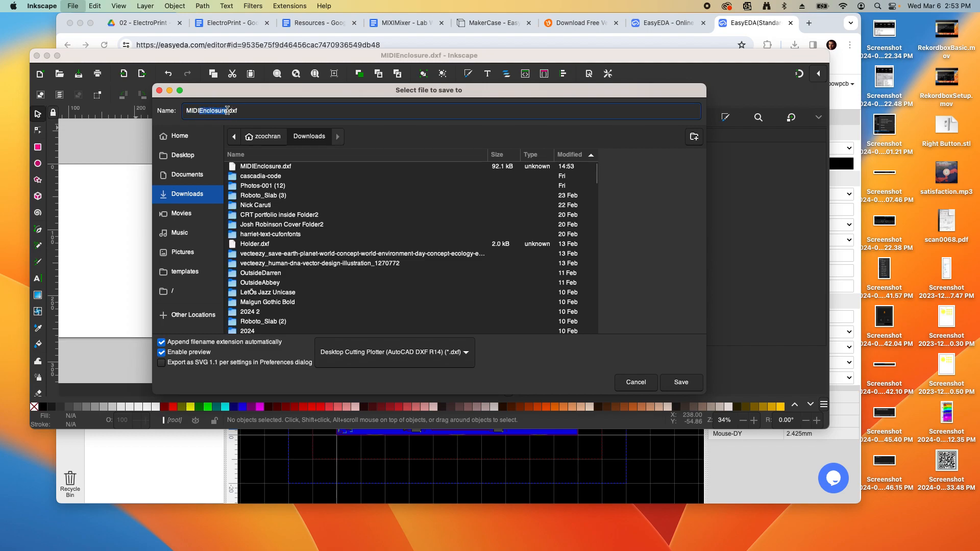
{"action": "type", "text": "Sticke"}
{"action": "left_click", "coordinate": [422, 361]}
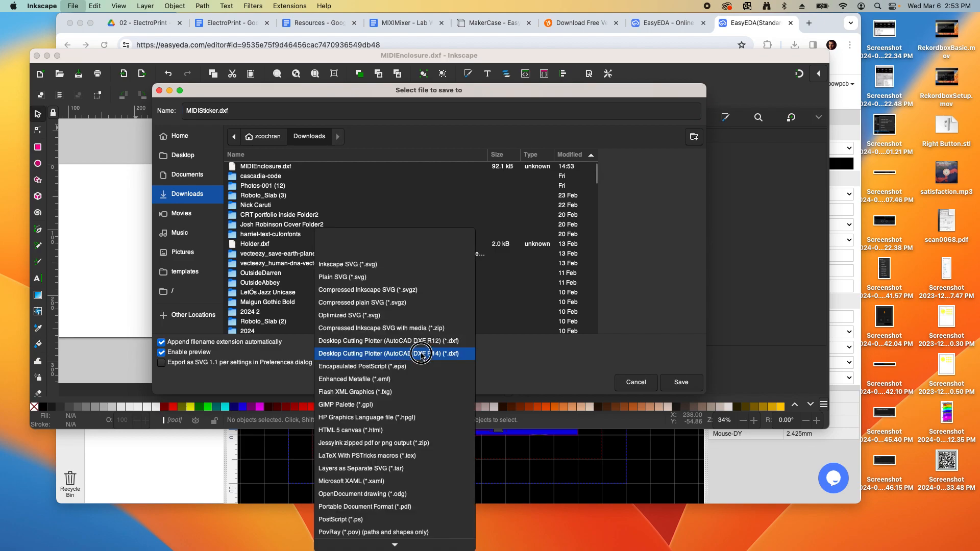
{"action": "left_click", "coordinate": [404, 263]}
{"action": "left_click", "coordinate": [682, 382]}
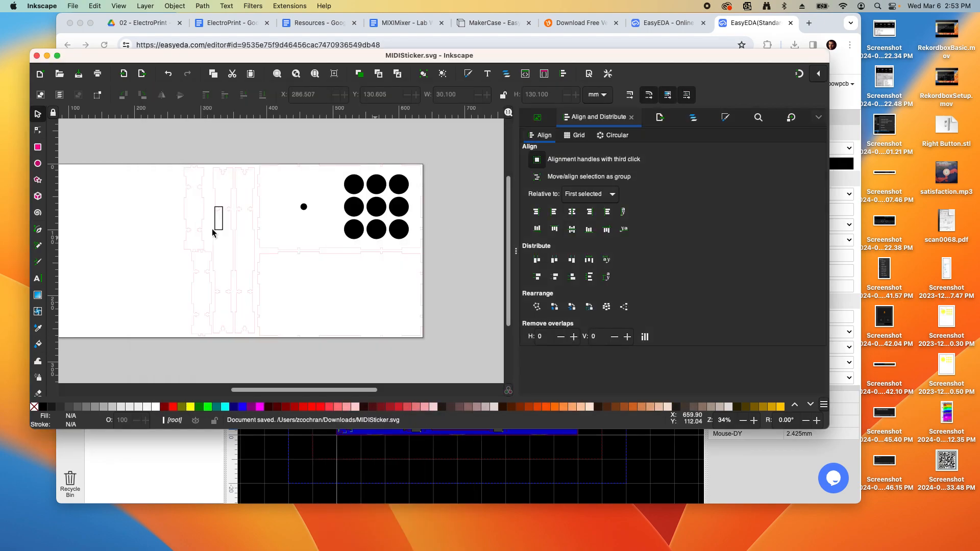
Delete the unneeded box panel outlines, including the lower panel
{"action": "left_click_drag", "start_coordinate": [156, 146], "coordinate": [266, 342]}
{"action": "key", "text": "Delete"}
{"action": "left_click", "coordinate": [258, 286]}
{"action": "key", "text": "Delete"}
{"action": "scroll", "coordinate": [434, 182], "scroll_direction": "up", "scroll_amount": 3}
{"action": "scroll", "coordinate": [433, 182], "scroll_direction": "down", "scroll_amount": 3}
Move the dot and 3×3 button-circle grid onto the page
{"action": "left_click_drag", "start_coordinate": [236, 136], "coordinate": [455, 267]}
{"action": "left_click_drag", "start_coordinate": [395, 234], "coordinate": [281, 275]}
{"action": "left_click", "coordinate": [212, 271]}
{"action": "scroll", "coordinate": [212, 270], "scroll_direction": "up", "scroll_amount": 1}
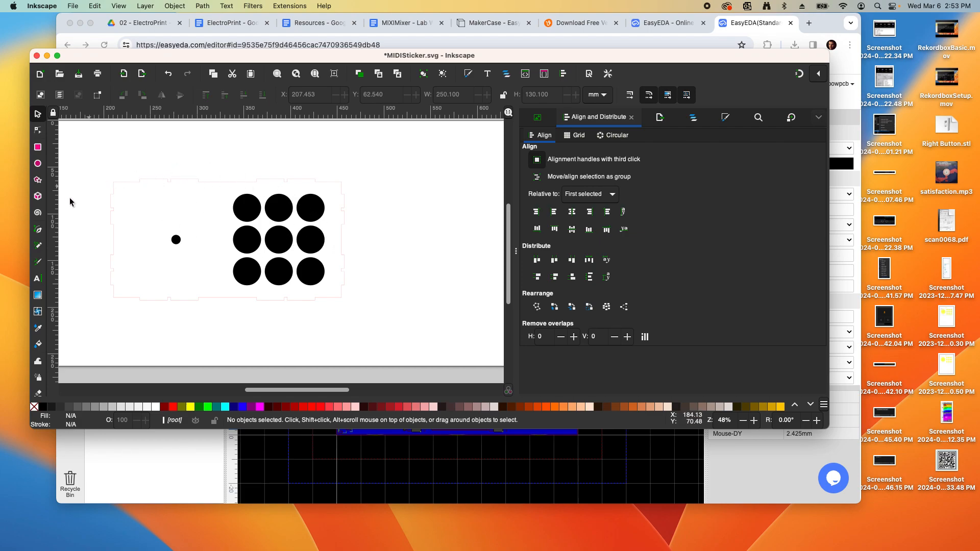
On Vecteezy, search the Images category for 'dj'
{"action": "left_click", "coordinate": [577, 24]}
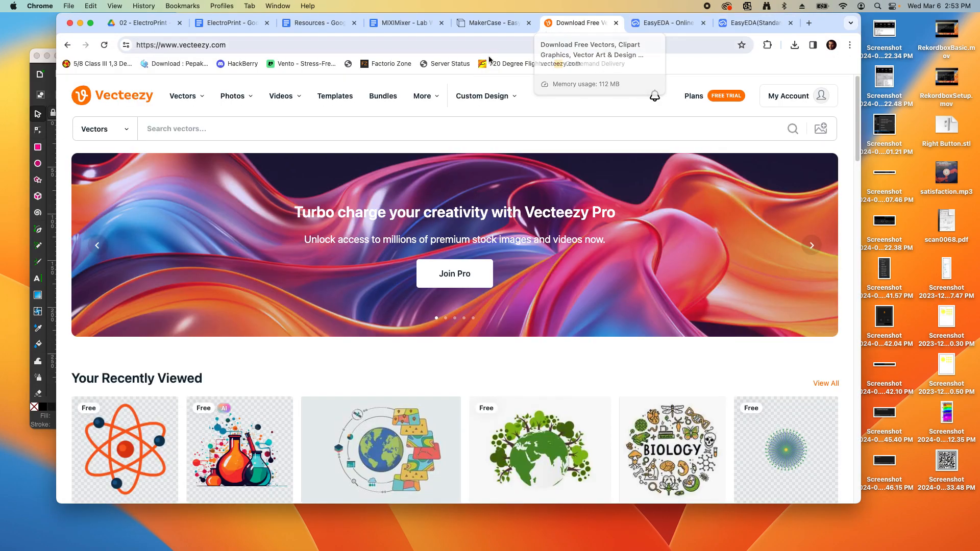
{"action": "left_click", "coordinate": [127, 134]}
{"action": "left_click", "coordinate": [86, 148]}
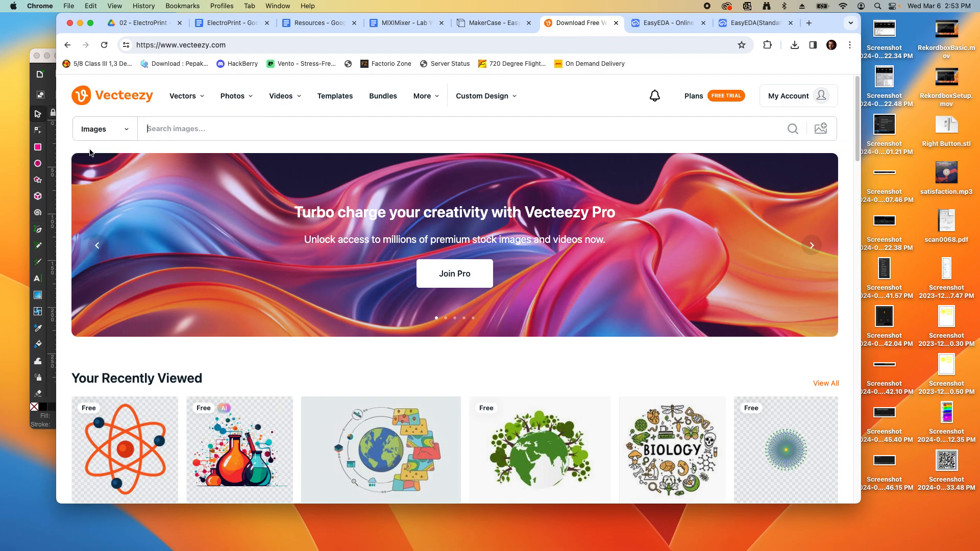
{"action": "left_click", "coordinate": [193, 130]}
{"action": "type", "text": "dj"}
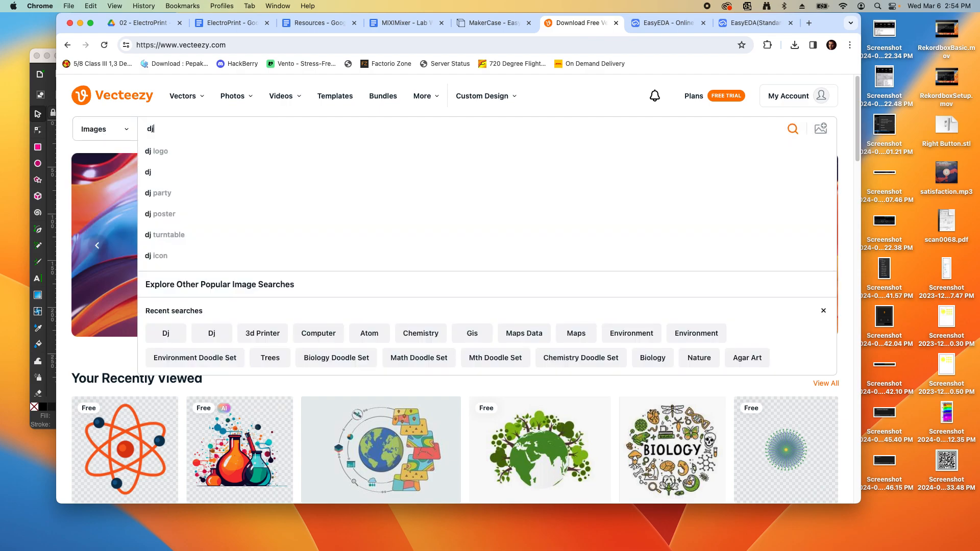
{"action": "key", "text": "Return"}
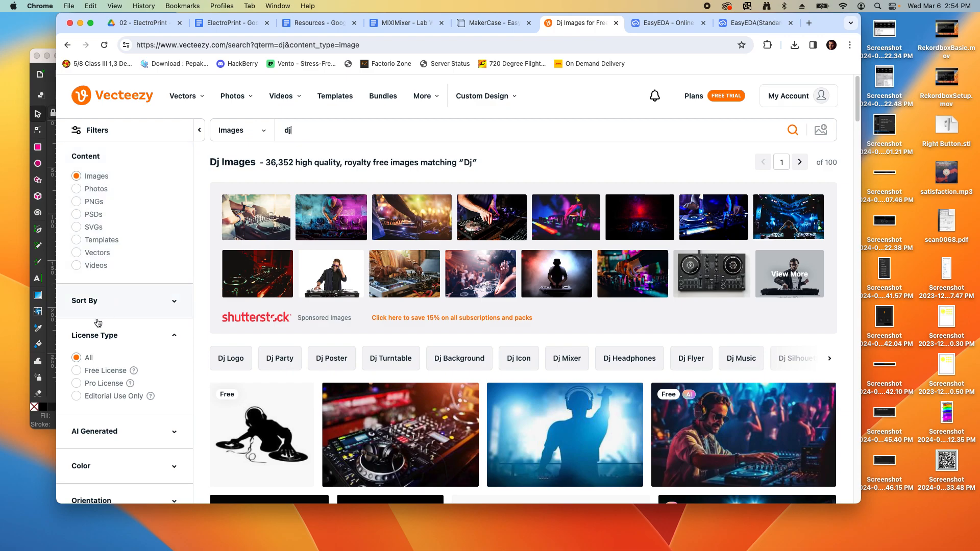
Filter to free-licence results and download the DJ nightclub photo as a JPG
{"action": "left_click", "coordinate": [76, 372]}
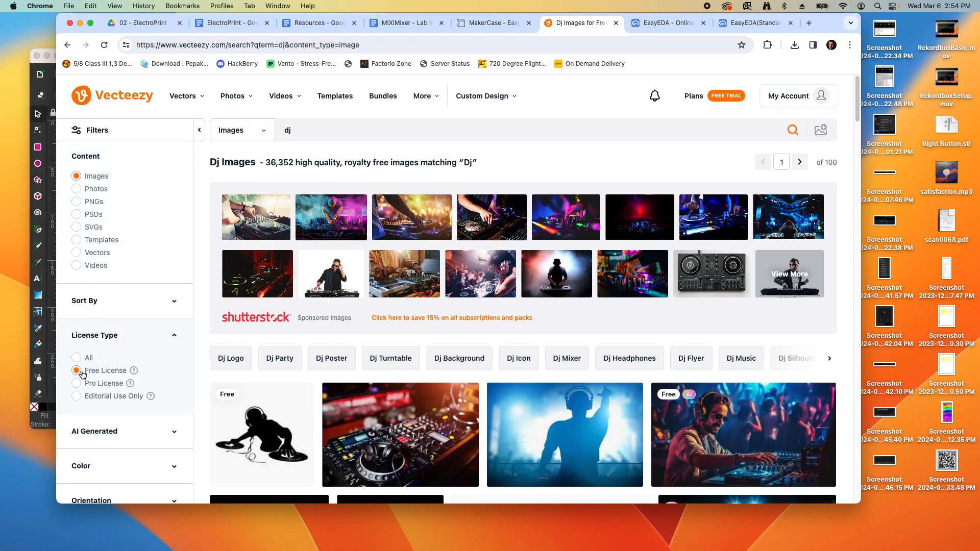
{"action": "scroll", "coordinate": [255, 275], "scroll_direction": "down", "scroll_amount": 1}
{"action": "scroll", "coordinate": [256, 276], "scroll_direction": "down", "scroll_amount": 5}
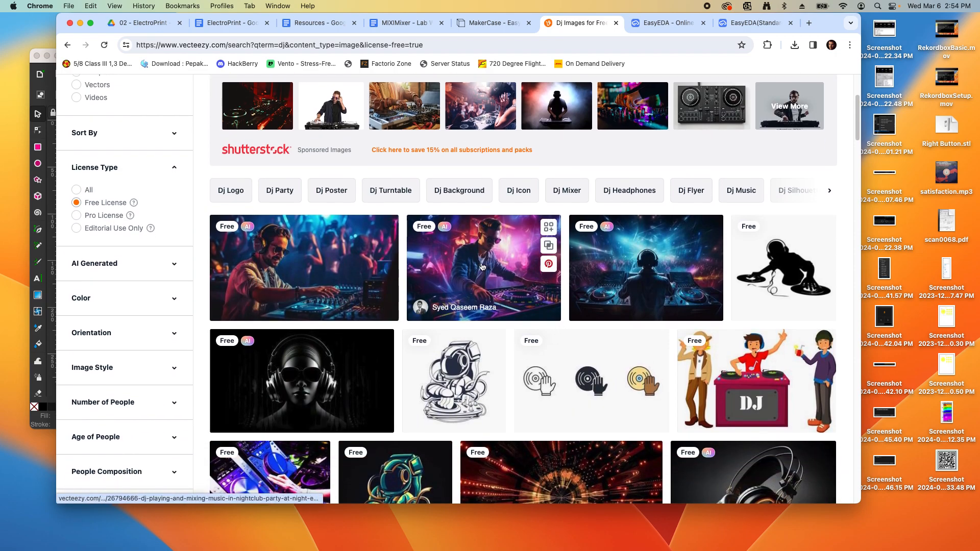
{"action": "left_click", "coordinate": [482, 266]}
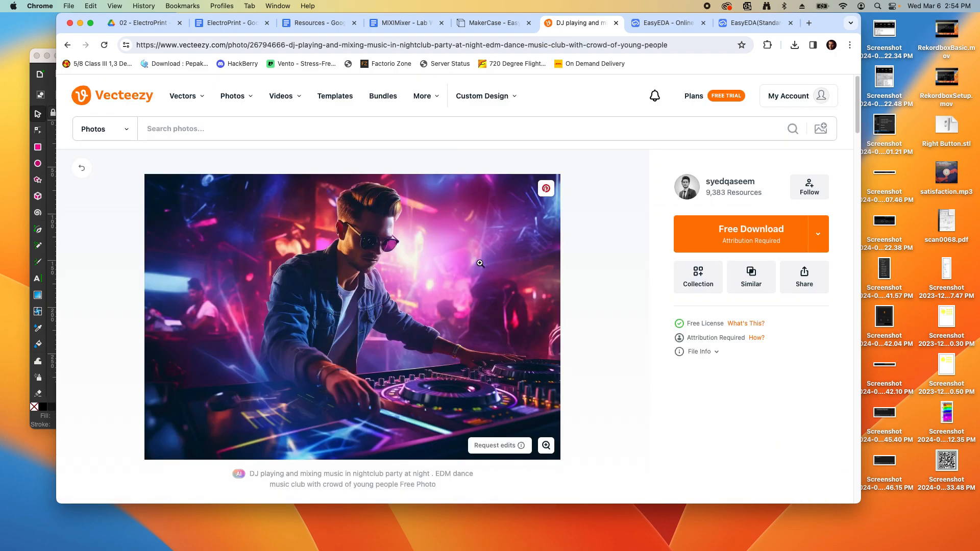
{"action": "left_click", "coordinate": [731, 231]}
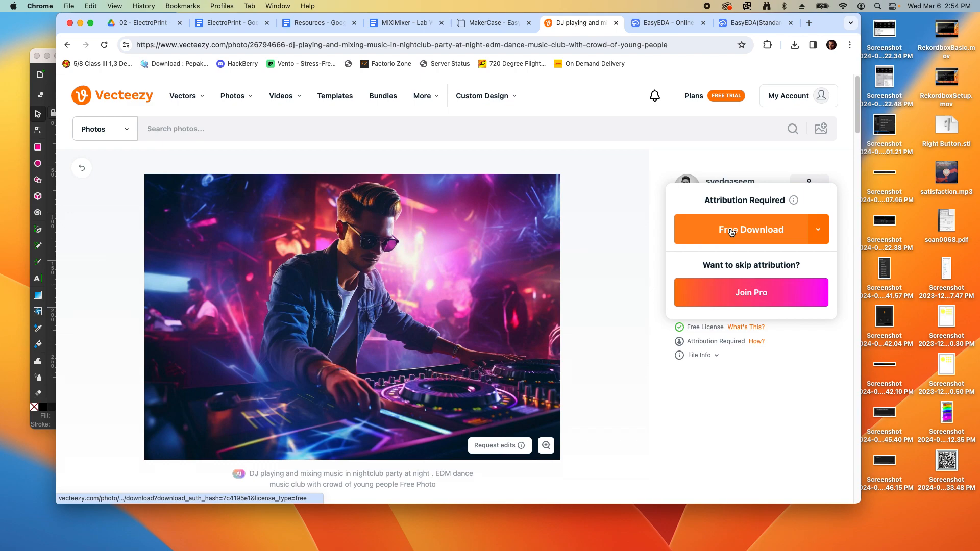
{"action": "left_click", "coordinate": [747, 231]}
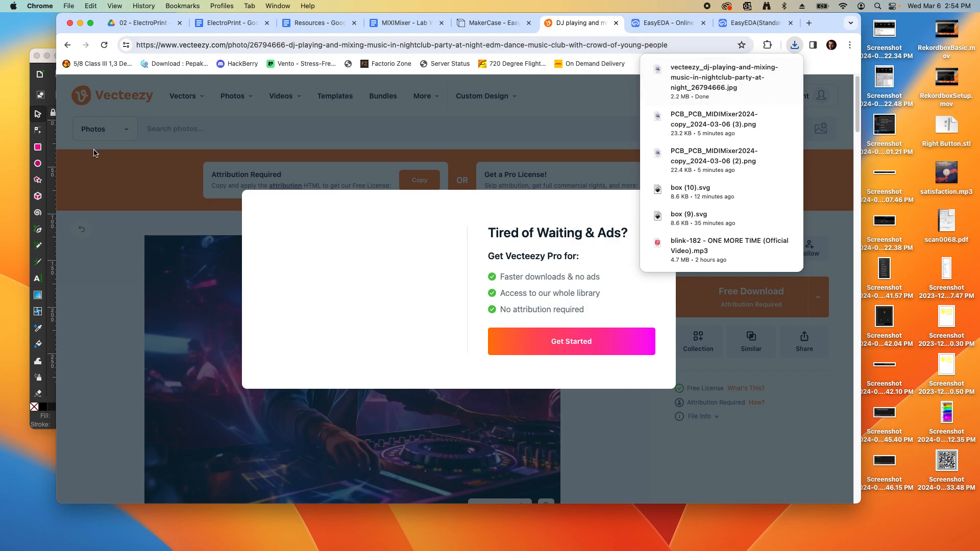
{"action": "left_click", "coordinate": [37, 77]}
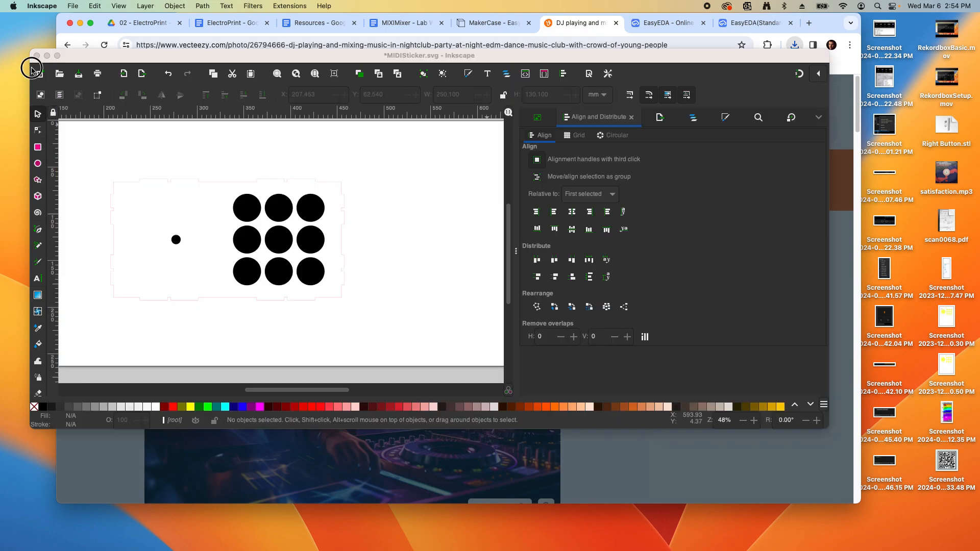
Import the downloaded DJ JPG and move it onto the page corner
{"action": "left_click", "coordinate": [72, 6]}
{"action": "left_click", "coordinate": [92, 133]}
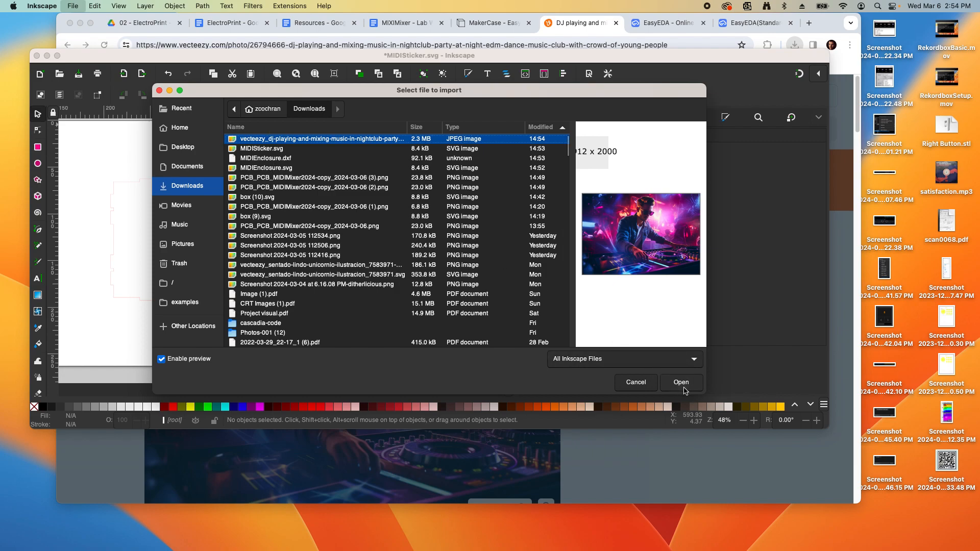
{"action": "left_click", "coordinate": [681, 382]}
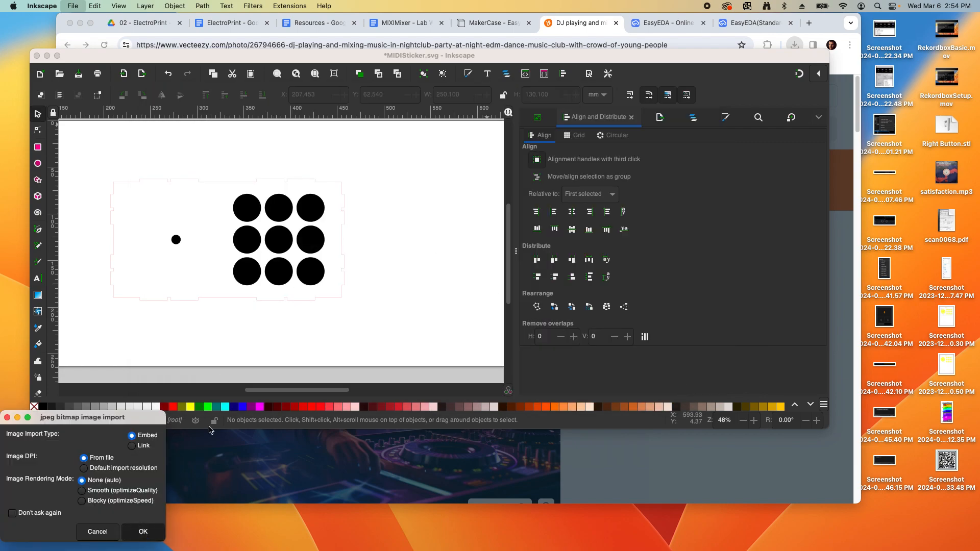
{"action": "key", "text": "Return"}
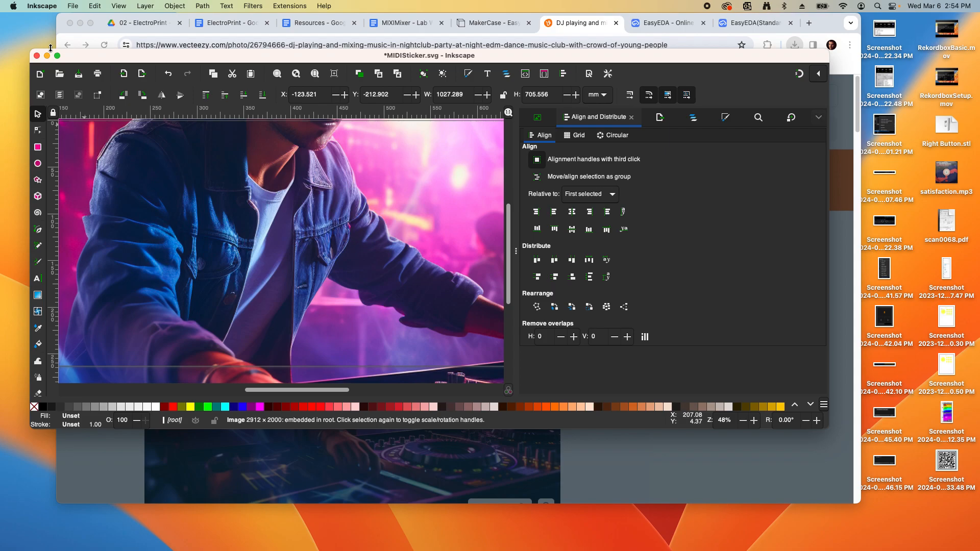
{"action": "left_click_drag", "start_coordinate": [31, 49], "coordinate": [11, 15]}
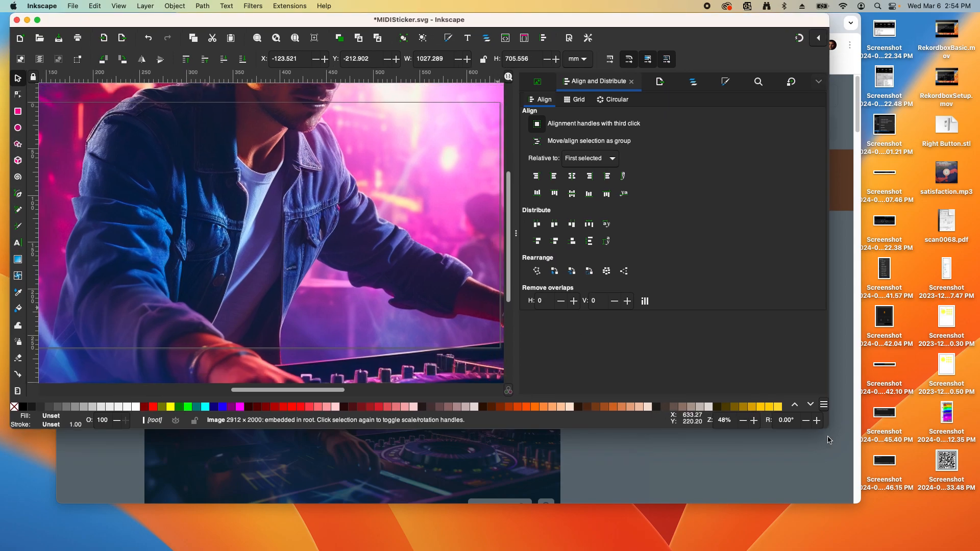
{"action": "left_click_drag", "start_coordinate": [826, 428], "coordinate": [915, 504]}
{"action": "left_click_drag", "start_coordinate": [393, 227], "coordinate": [514, 371]}
{"action": "left_click_drag", "start_coordinate": [292, 168], "coordinate": [457, 225]}
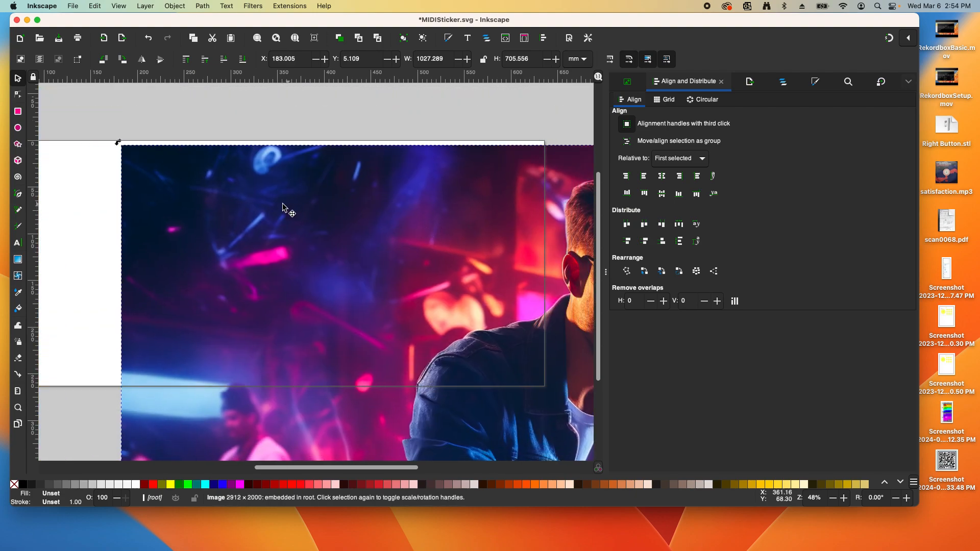
{"action": "left_click", "coordinate": [269, 114]}
{"action": "left_click", "coordinate": [258, 188]}
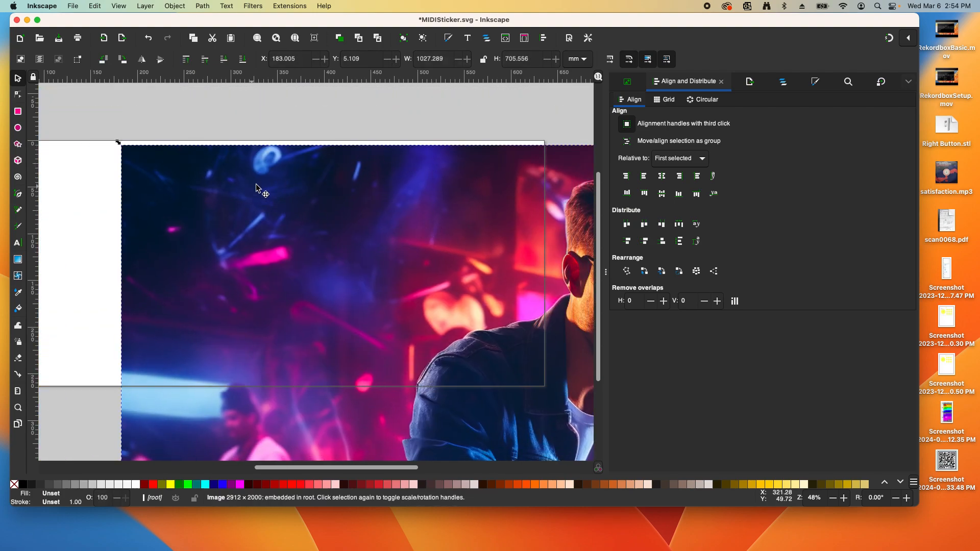
Lock proportions, set the photo width to 250 mm, then enlarge it to about 272 mm
{"action": "left_click", "coordinate": [485, 61]}
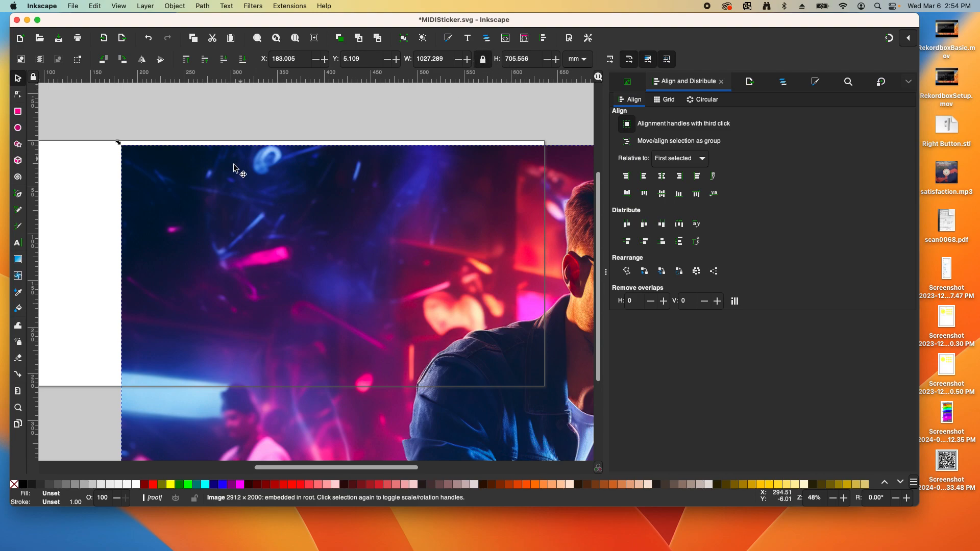
{"action": "double_click", "coordinate": [443, 58]}
{"action": "type", "text": "250"}
{"action": "key", "text": "Return"}
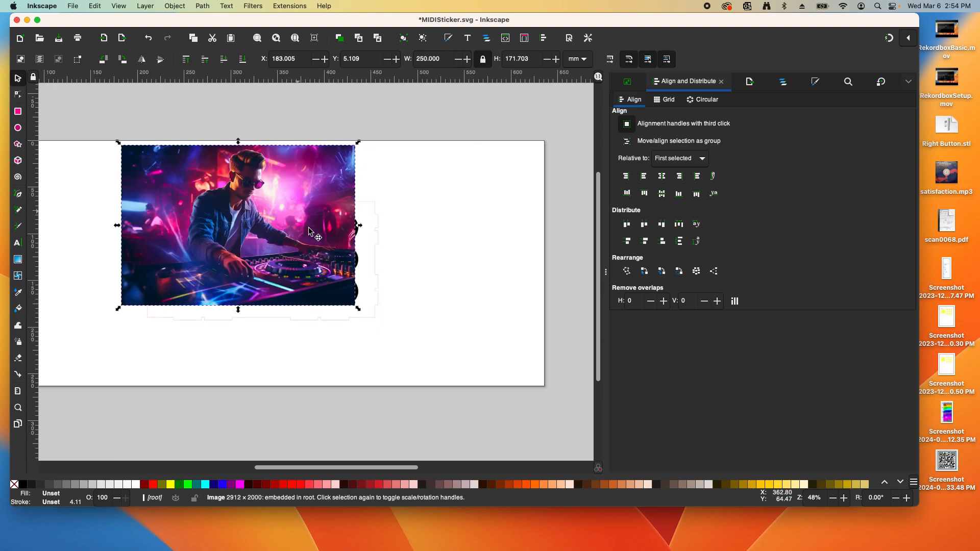
{"action": "left_click_drag", "start_coordinate": [357, 308], "coordinate": [378, 324]}
{"action": "left_click_drag", "start_coordinate": [336, 237], "coordinate": [351, 250]}
Lower the DJ photo to the bottom, behind the button circles
{"action": "left_click", "coordinate": [443, 207]}
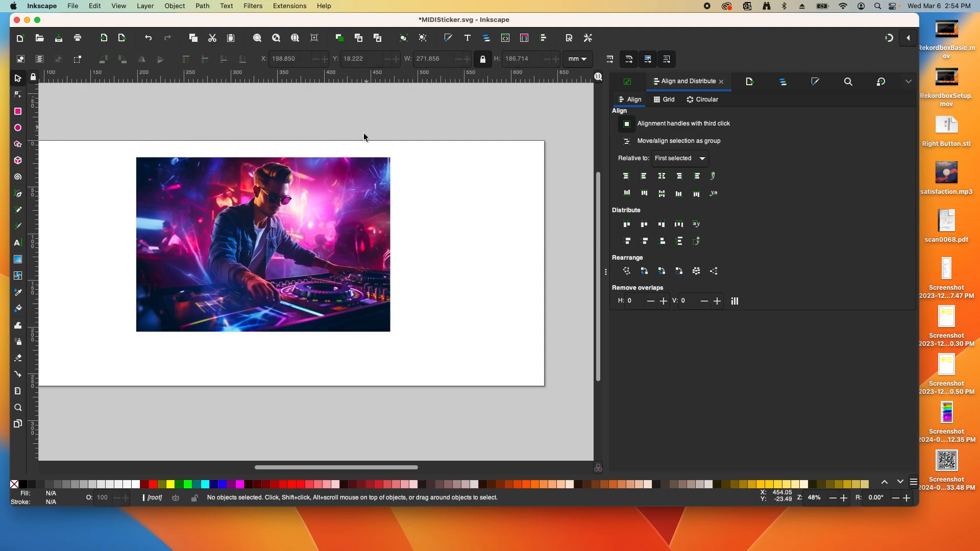
{"action": "left_click", "coordinate": [352, 166]}
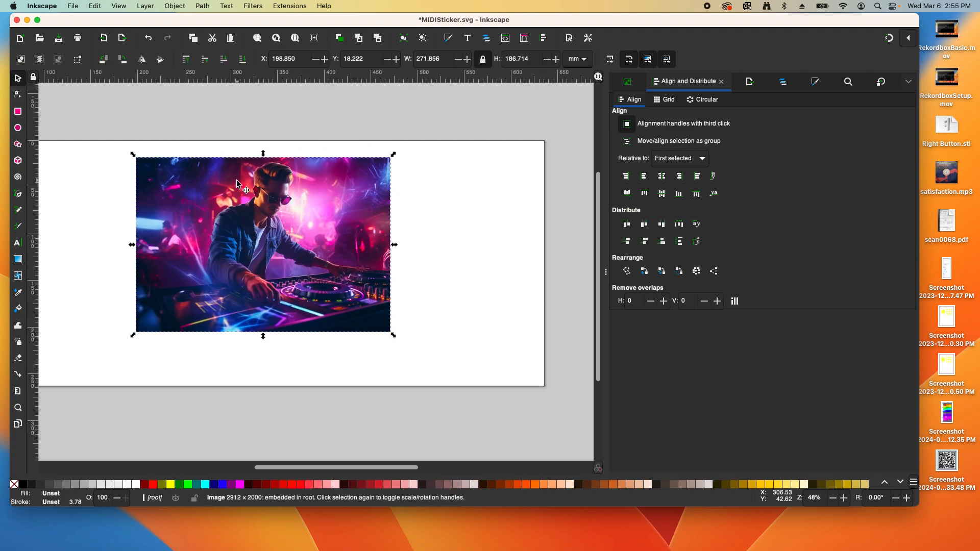
{"action": "left_click", "coordinate": [181, 6]}
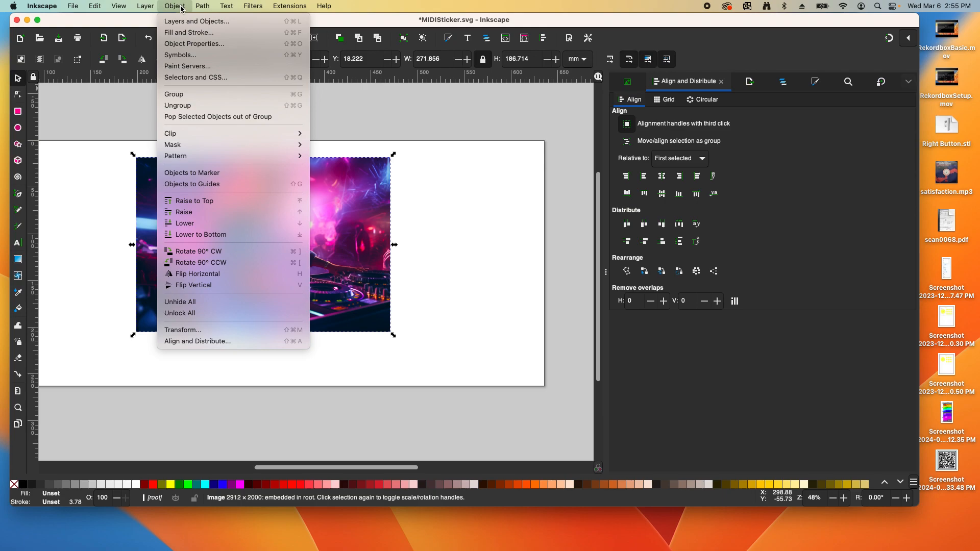
{"action": "left_click", "coordinate": [240, 234]}
Set the front-panel outline's stroke width to 1 mm in Fill and Stroke
{"action": "left_click", "coordinate": [485, 228]}
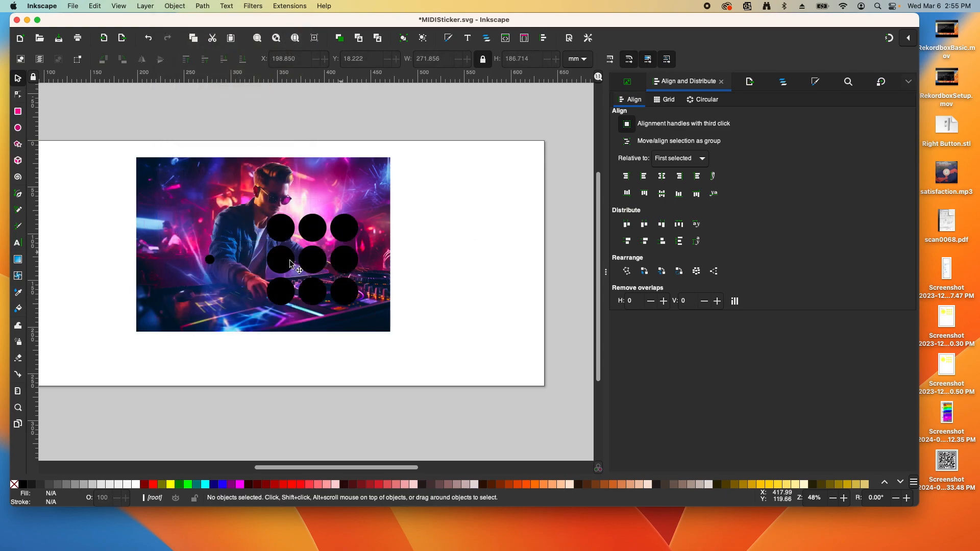
{"action": "scroll", "coordinate": [301, 259], "scroll_direction": "up", "scroll_amount": 2}
{"action": "scroll", "coordinate": [384, 142], "scroll_direction": "up", "scroll_amount": 2}
{"action": "scroll", "coordinate": [384, 140], "scroll_direction": "down", "scroll_amount": 2}
{"action": "left_click", "coordinate": [357, 136]}
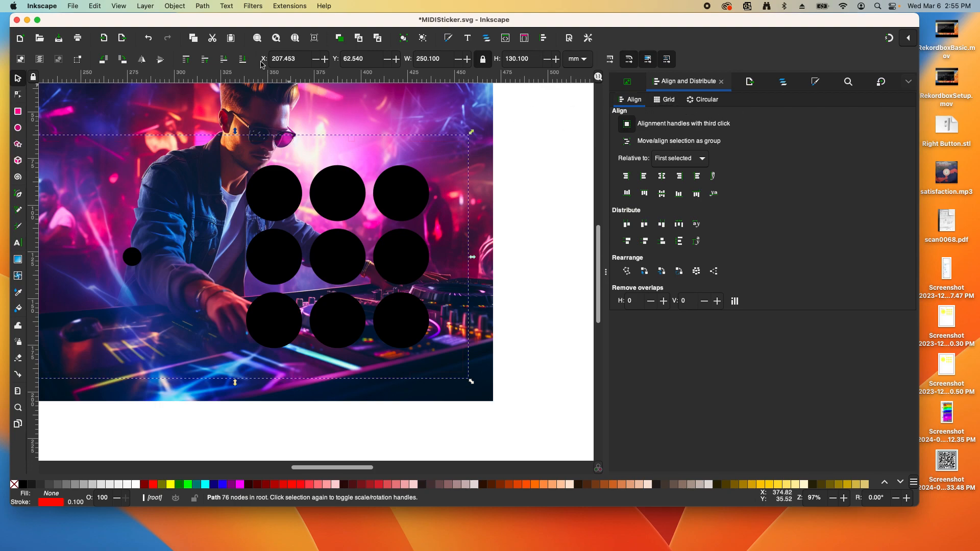
{"action": "left_click", "coordinate": [176, 5]}
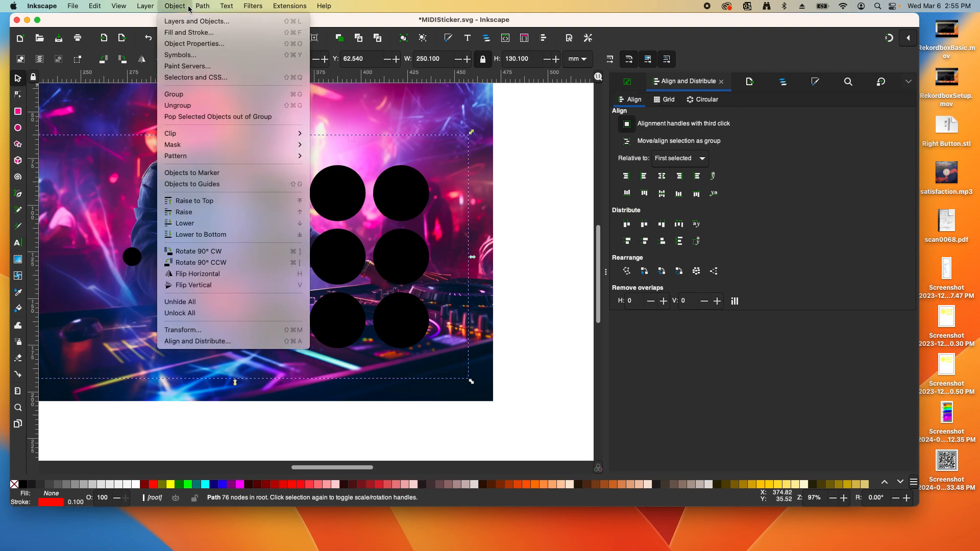
{"action": "left_click", "coordinate": [188, 33]}
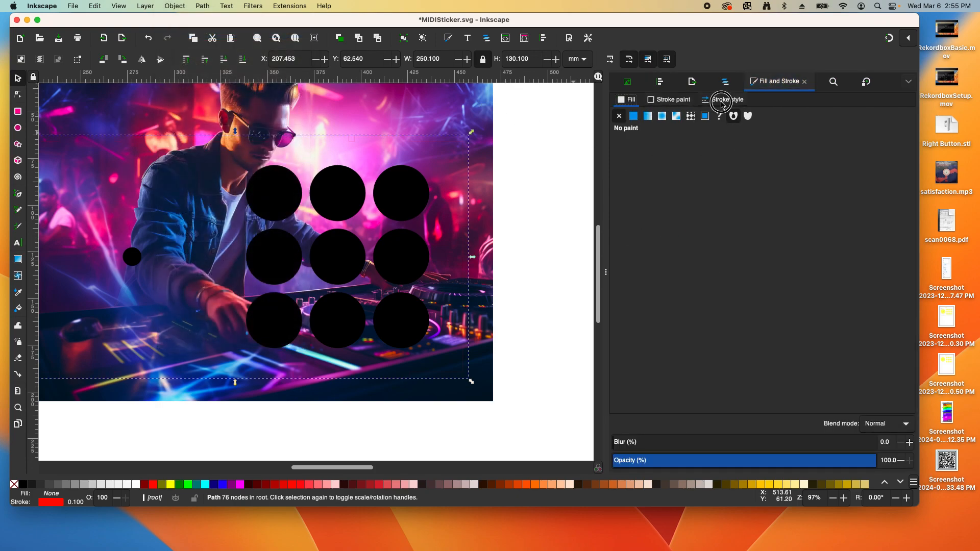
{"action": "left_click", "coordinate": [725, 99]}
{"action": "double_click", "coordinate": [663, 118]}
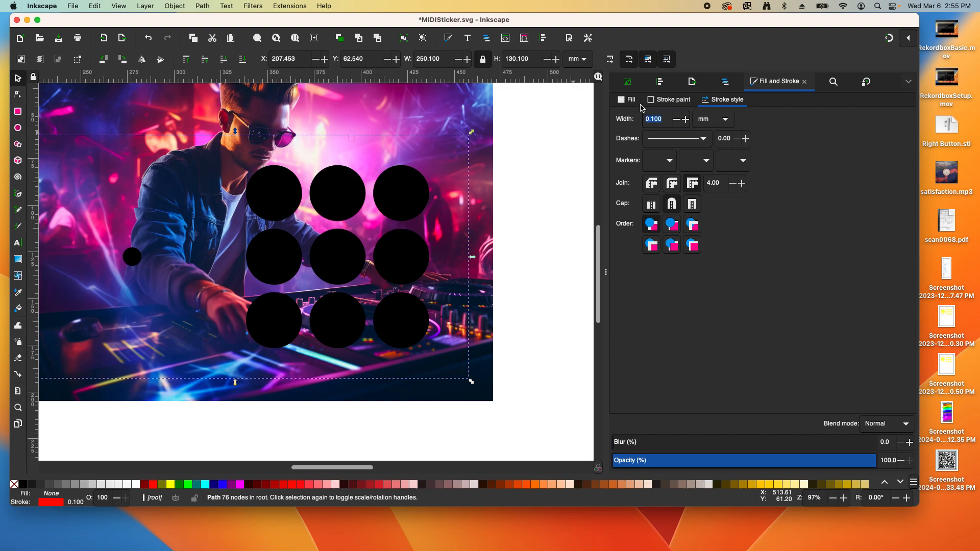
{"action": "key", "text": "Return"}
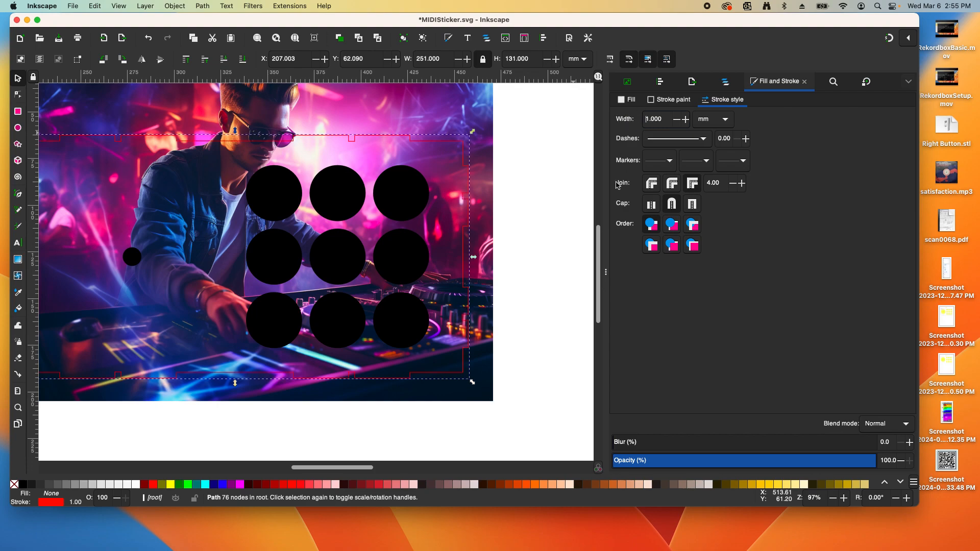
Move the DJ photo down to about X 188.032, Y 60.721 mm
{"action": "left_click", "coordinate": [549, 166]}
{"action": "scroll", "coordinate": [526, 172], "scroll_direction": "down", "scroll_amount": 2}
{"action": "scroll", "coordinate": [386, 174], "scroll_direction": "up", "scroll_amount": 1}
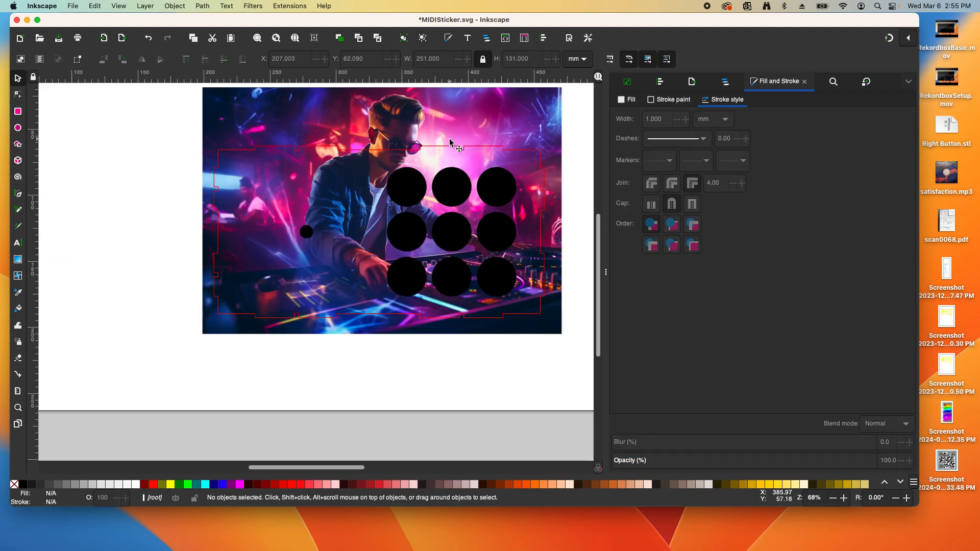
{"action": "mouse_move", "coordinate": [513, 121]}
{"action": "left_mouse_down"}
{"action": "mouse_move", "coordinate": [510, 164]}
{"action": "mouse_move", "coordinate": [547, 154]}
{"action": "mouse_move", "coordinate": [532, 160]}
{"action": "left_mouse_up"}
Flip the DJ photo horizontally, then restore its original orientation
{"action": "left_click", "coordinate": [142, 61]}
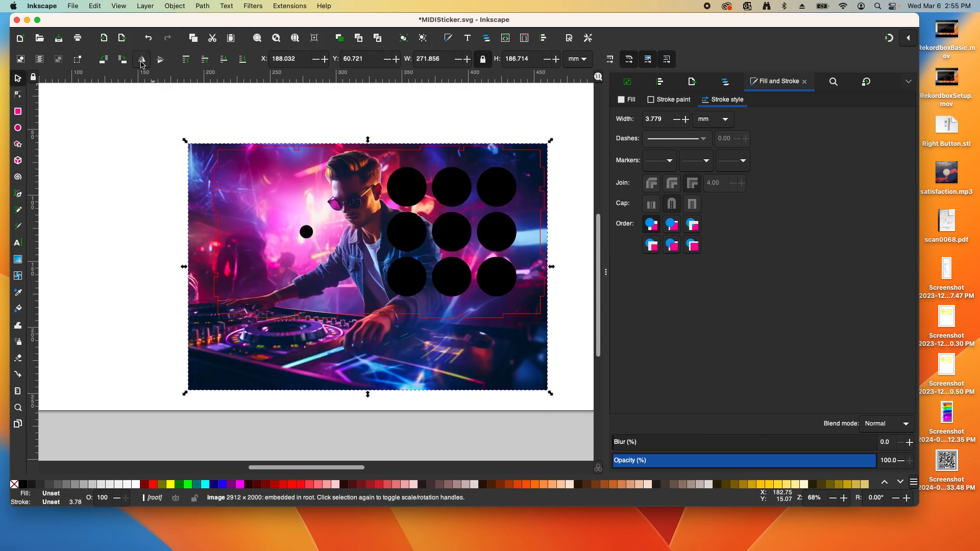
{"action": "left_click", "coordinate": [141, 62]}
{"action": "left_click", "coordinate": [141, 61]}
Move the photo up to about Y 34.836 mm and select the red panel outline
{"action": "left_click_drag", "start_coordinate": [193, 200], "coordinate": [196, 169]}
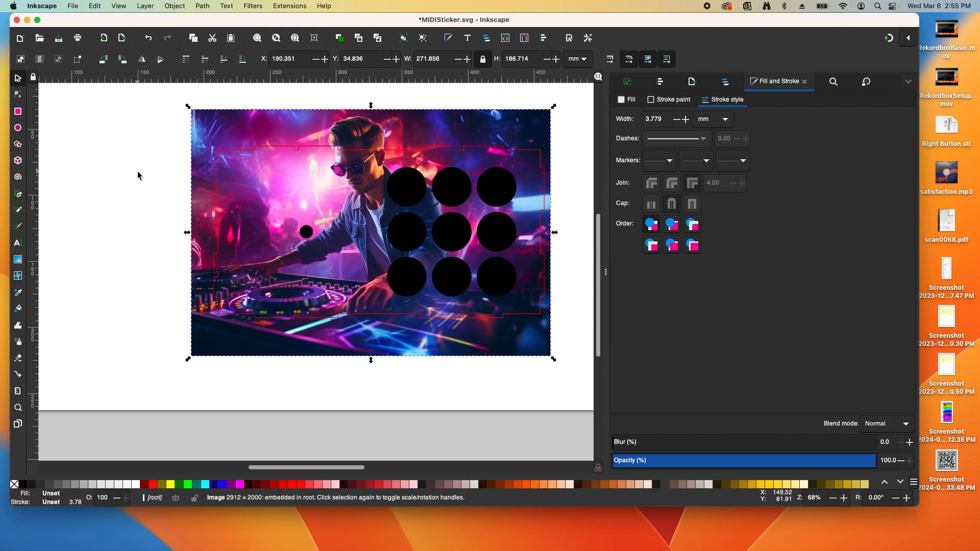
{"action": "left_click", "coordinate": [137, 175]}
{"action": "scroll", "coordinate": [571, 196], "scroll_direction": "up", "scroll_amount": 1}
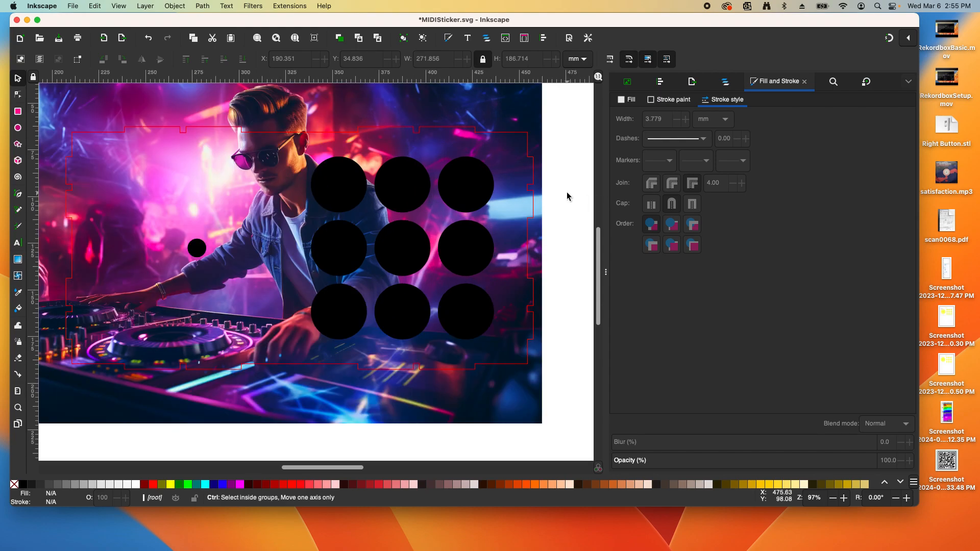
{"action": "scroll", "coordinate": [567, 196], "scroll_direction": "down", "scroll_amount": 1}
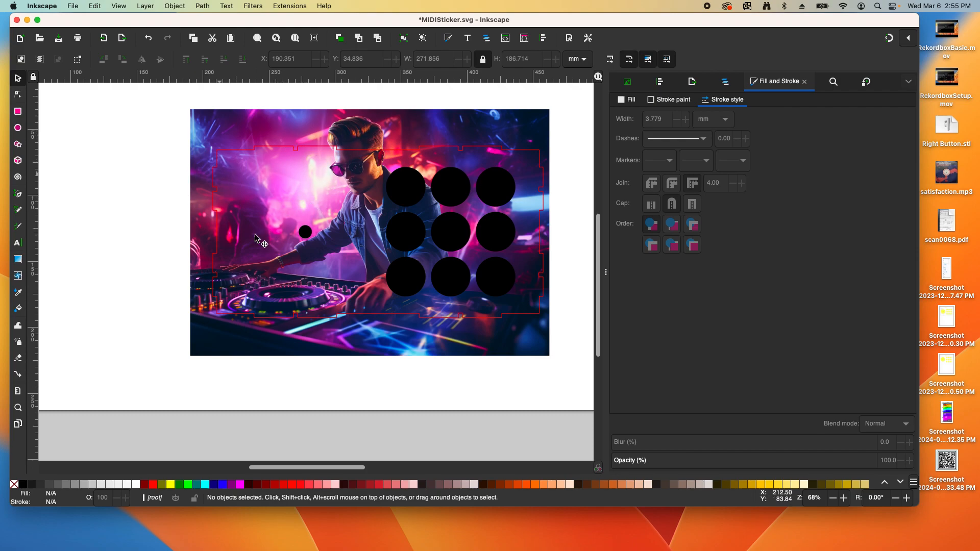
{"action": "left_click", "coordinate": [262, 149]}
{"action": "key", "text": "shift"}
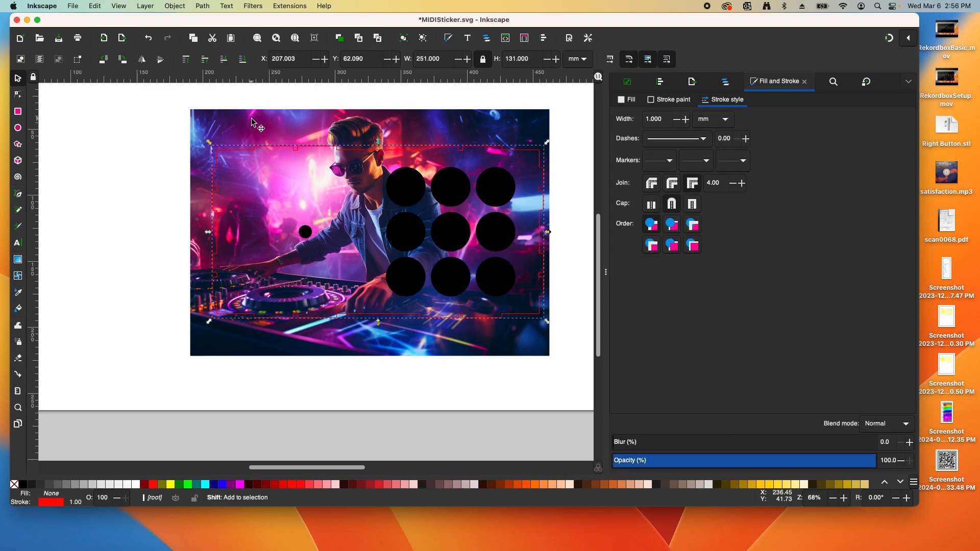
Add the DJ photo to the selection and apply Set Clip to match the notched panel shape
{"action": "left_click", "coordinate": [254, 120], "text": "shift"}
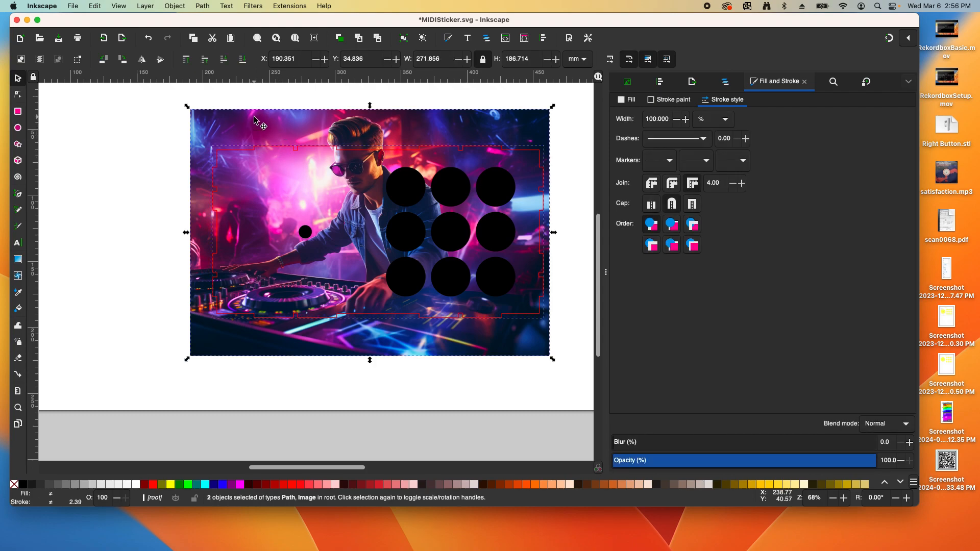
{"action": "right_click", "coordinate": [255, 131]}
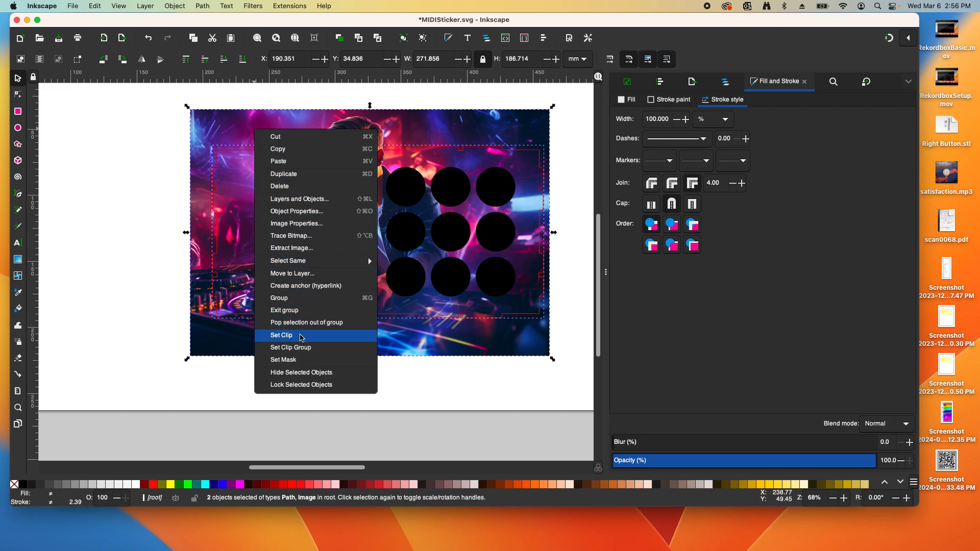
{"action": "left_click", "coordinate": [281, 335]}
{"action": "left_click", "coordinate": [162, 239]}
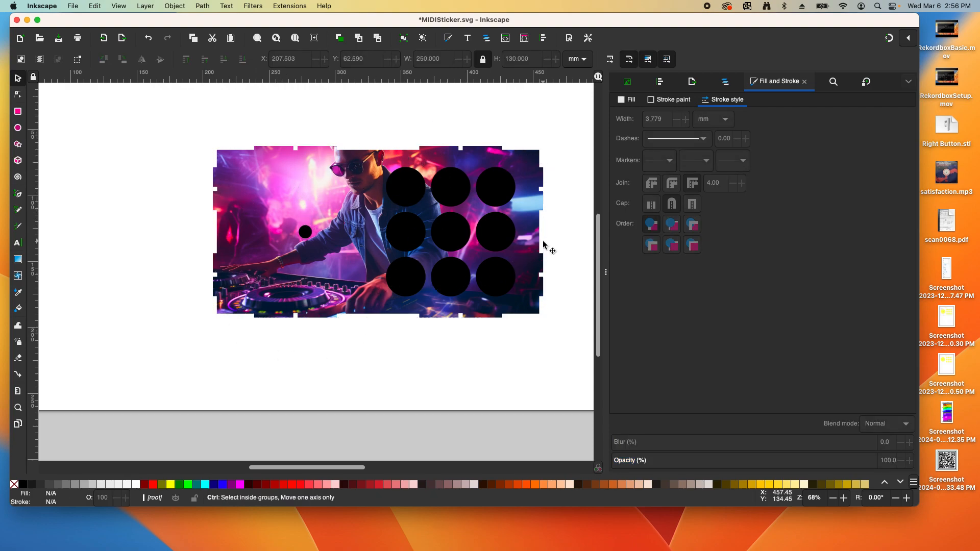
{"action": "scroll", "coordinate": [523, 243], "scroll_direction": "down", "scroll_amount": 1}
{"action": "scroll", "coordinate": [547, 231], "scroll_direction": "up", "scroll_amount": 1}
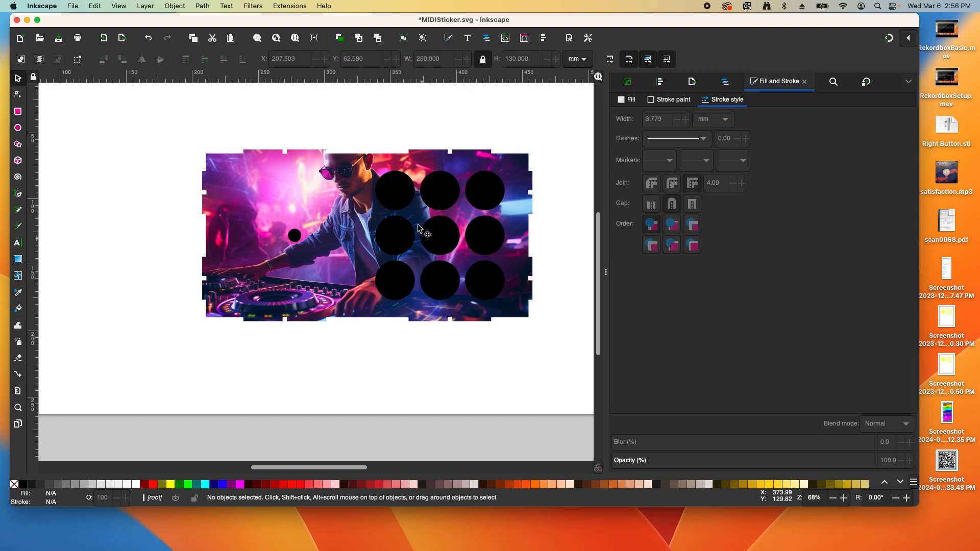
{"action": "scroll", "coordinate": [543, 201], "scroll_direction": "up", "scroll_amount": 1}
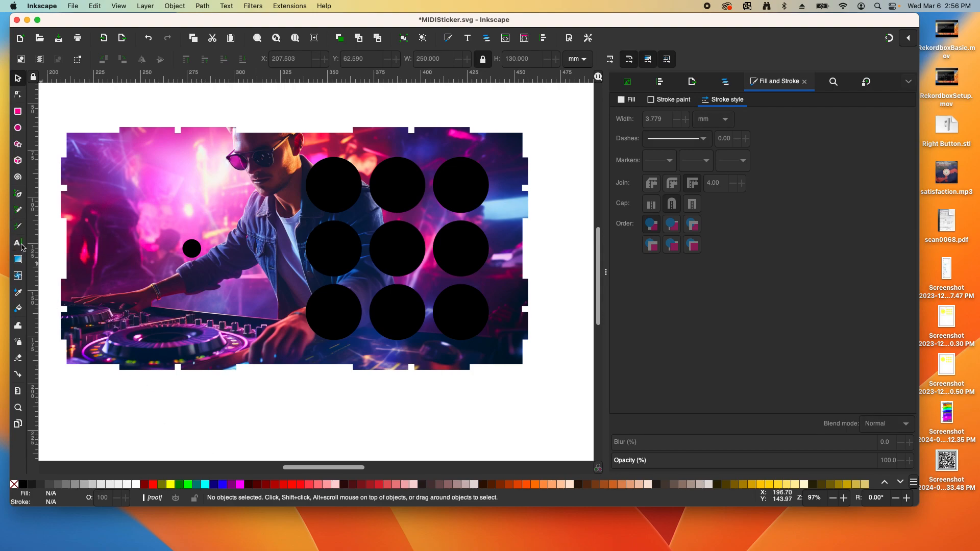
Type a 'DECK1' text label above the clipped DJ photo
{"action": "left_click", "coordinate": [18, 243]}
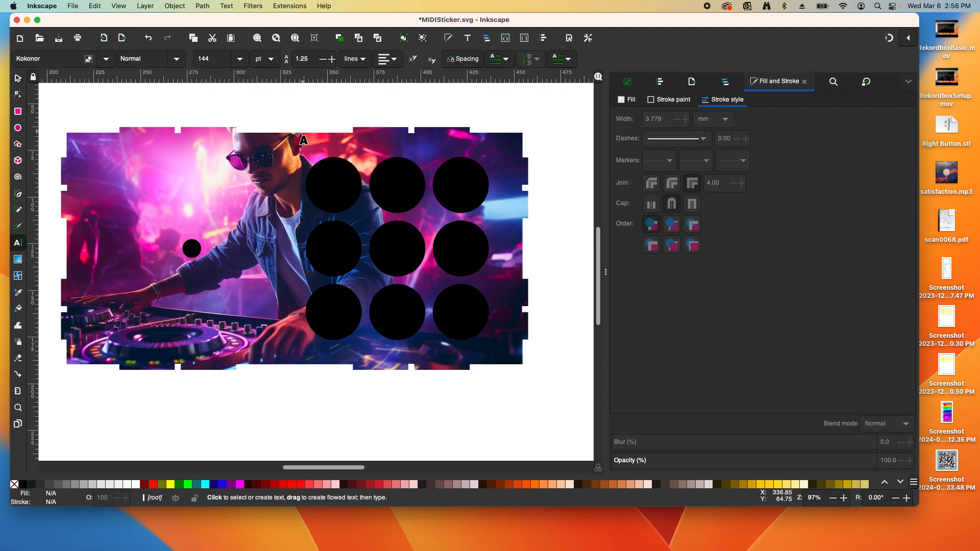
{"action": "left_click", "coordinate": [312, 108]}
{"action": "type", "text": "DECK1"}
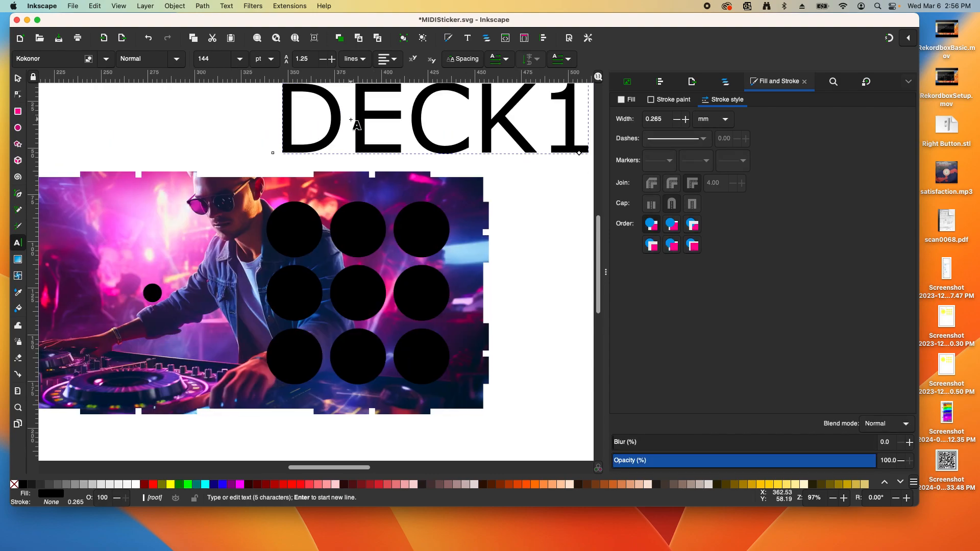
Set the DECK1 text to Roboto Slab Bold at size 14 and apply it
{"action": "key", "text": "ctrl+a"}
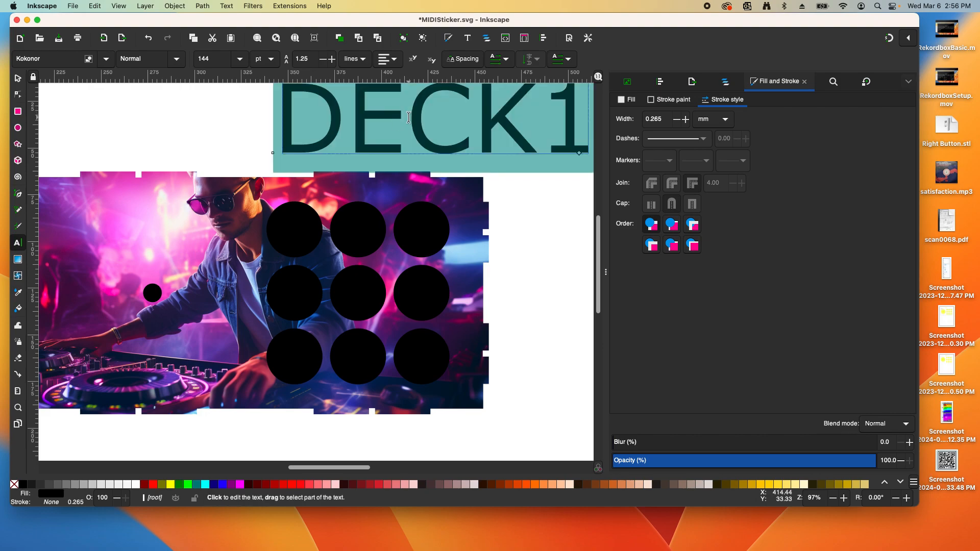
{"action": "left_click", "coordinate": [221, 9]}
{"action": "left_click", "coordinate": [240, 21]}
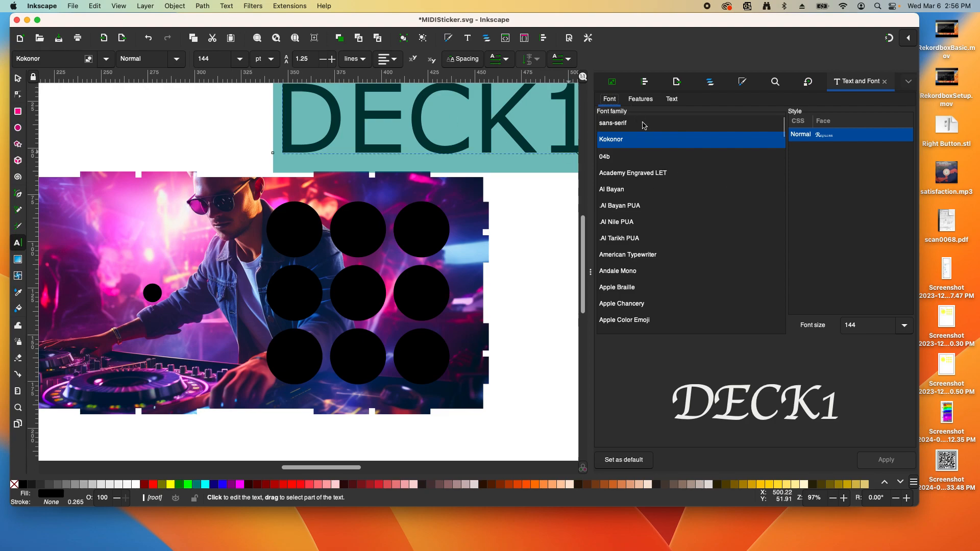
{"action": "scroll", "coordinate": [685, 172], "scroll_direction": "down", "scroll_amount": 10}
{"action": "left_click_drag", "start_coordinate": [784, 144], "coordinate": [781, 279]}
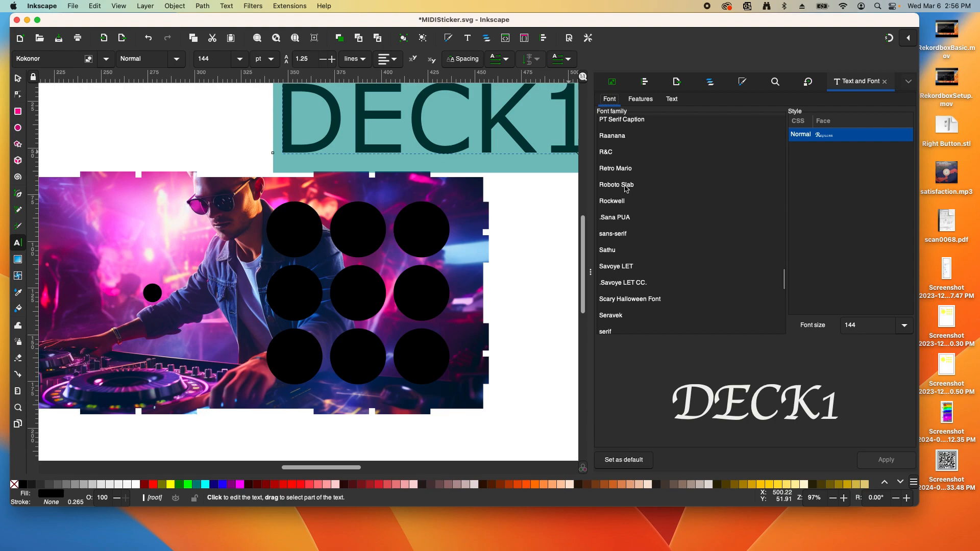
{"action": "left_click", "coordinate": [626, 187]}
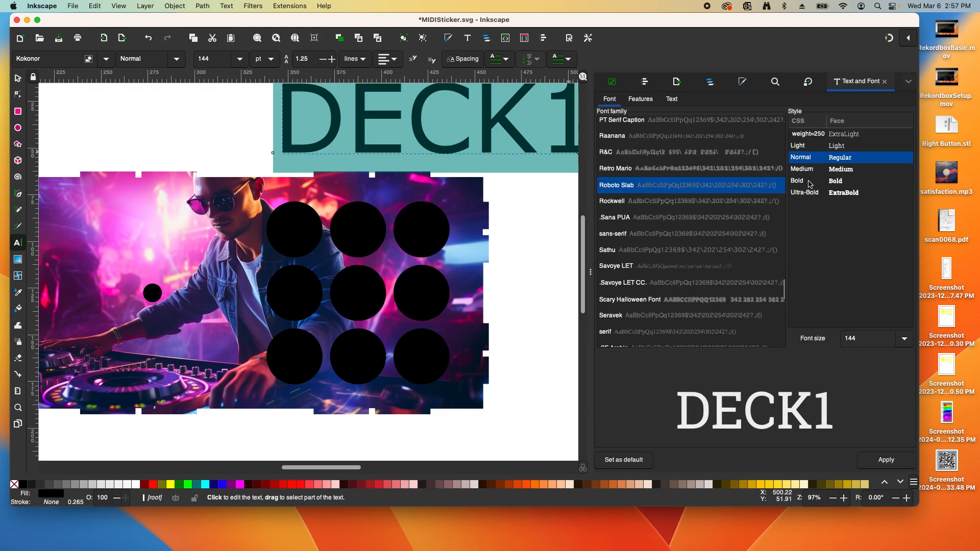
{"action": "left_click", "coordinate": [799, 182]}
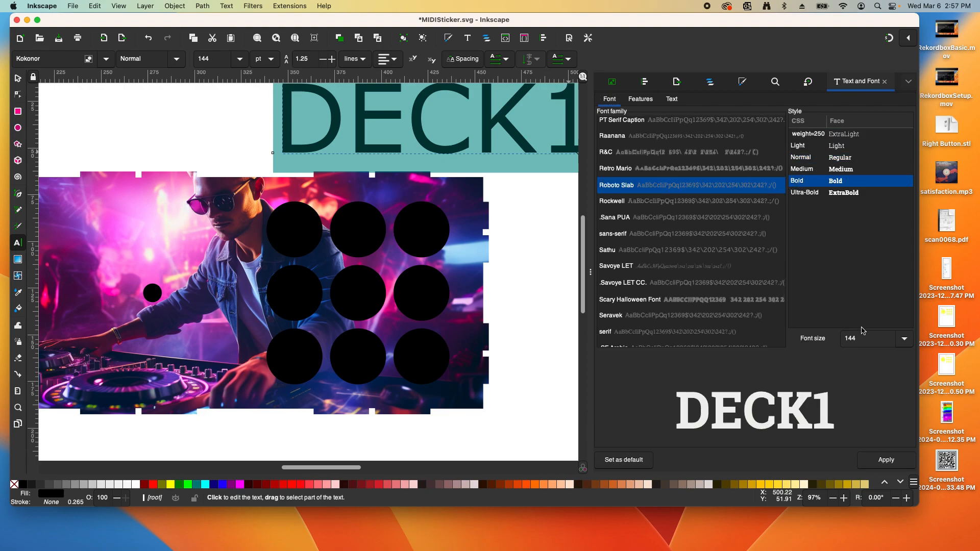
{"action": "left_click", "coordinate": [904, 339]}
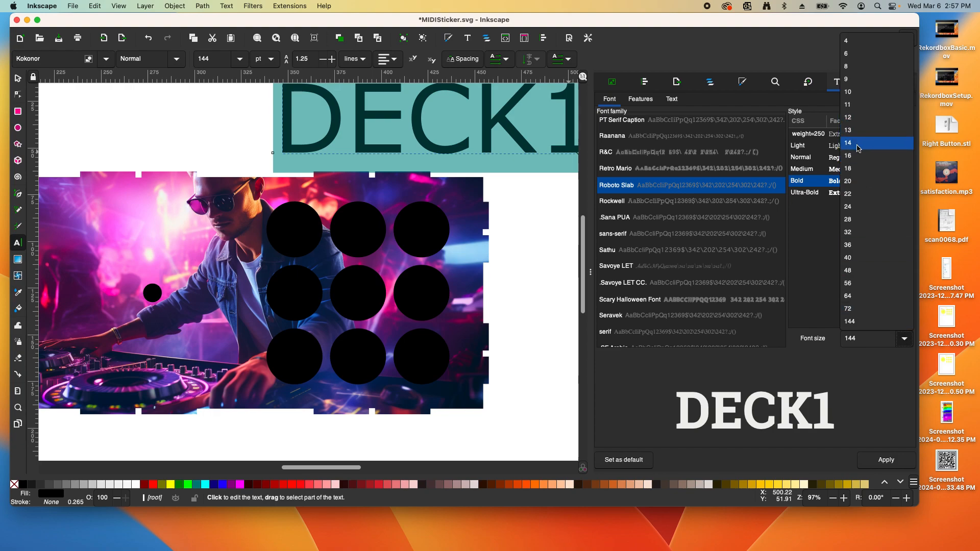
{"action": "left_click", "coordinate": [858, 149]}
{"action": "left_click", "coordinate": [894, 463]}
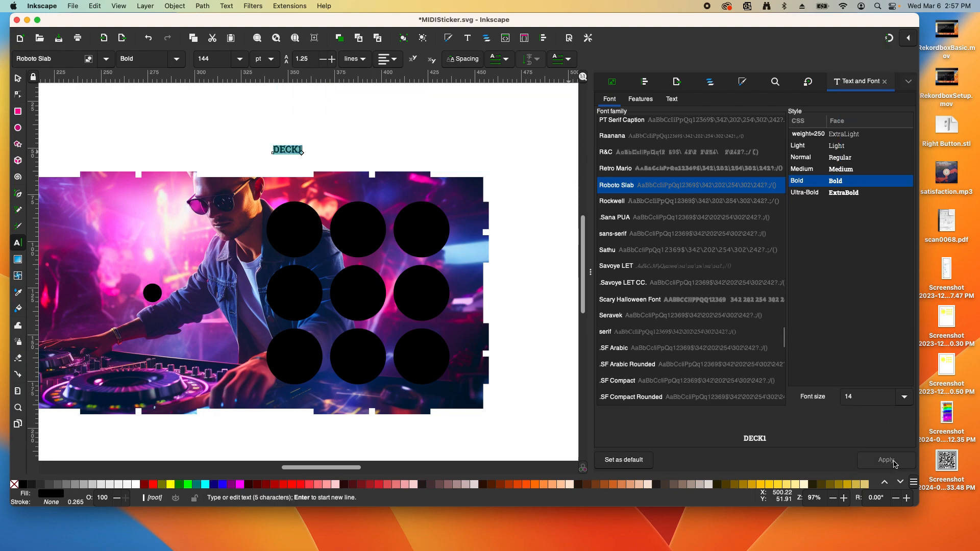
Move the DECK1 label down onto the top of the photo above the buttons
{"action": "left_click", "coordinate": [18, 78]}
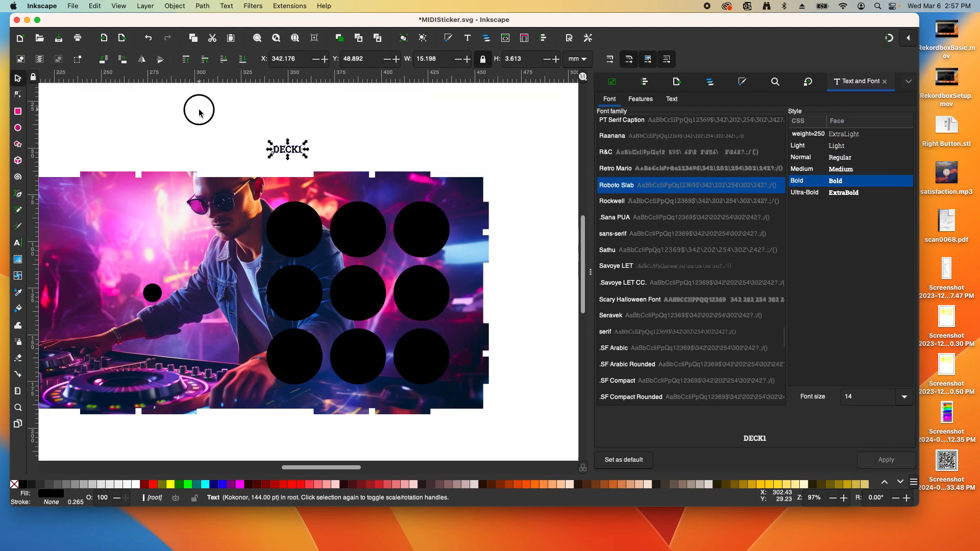
{"action": "left_click", "coordinate": [314, 160]}
{"action": "double_click", "coordinate": [299, 151]}
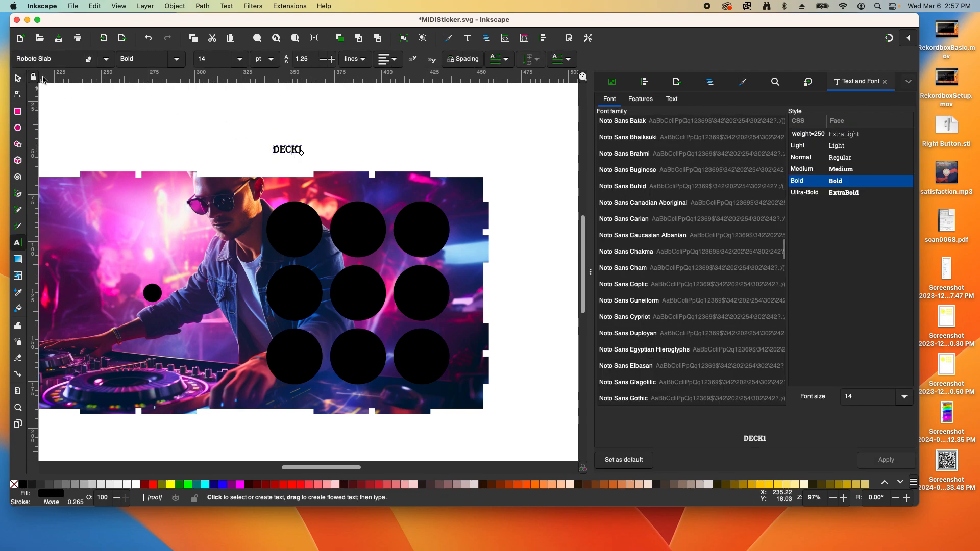
{"action": "left_click", "coordinate": [18, 78]}
{"action": "left_click", "coordinate": [249, 155]}
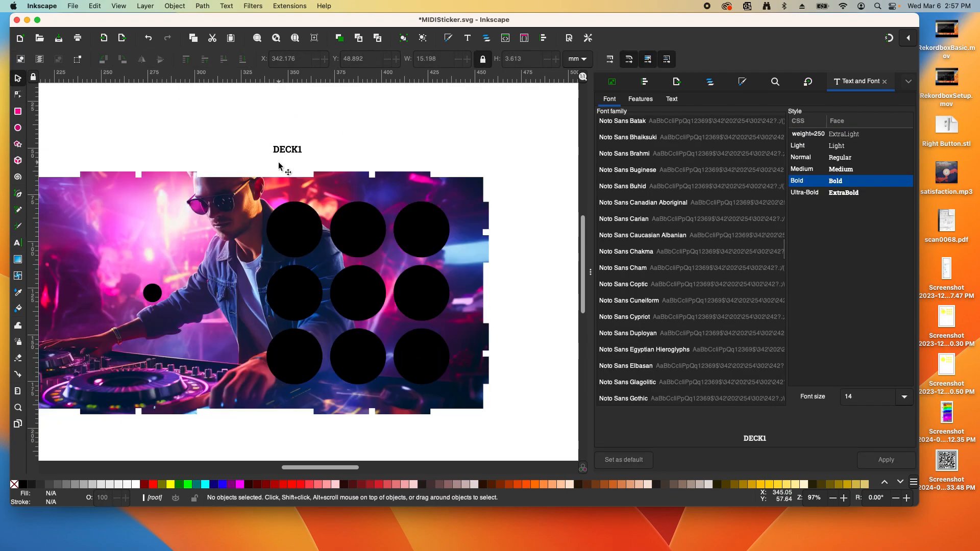
{"action": "scroll", "coordinate": [282, 164], "scroll_direction": "down", "scroll_amount": 2}
{"action": "left_click_drag", "start_coordinate": [292, 113], "coordinate": [299, 161]}
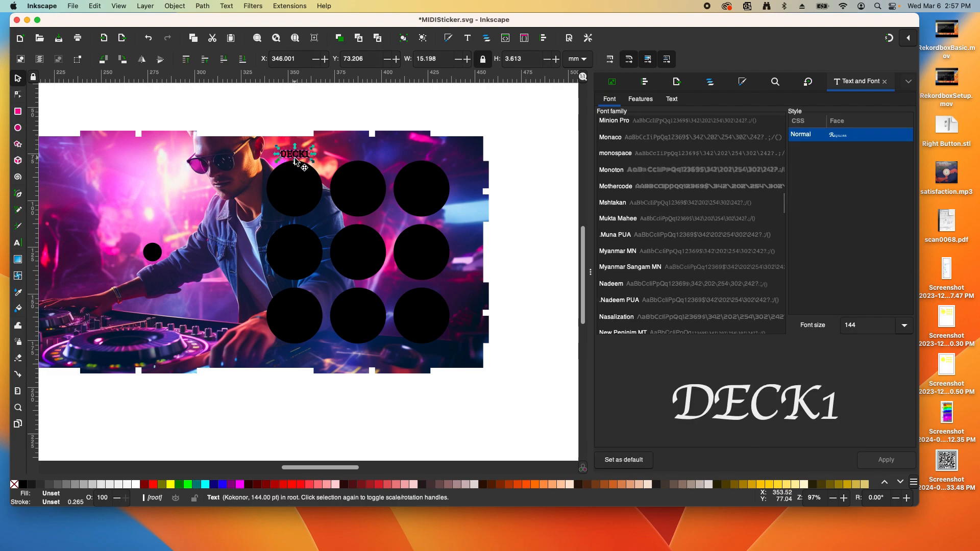
Make the DECK1 text white, then select the group of nine button circles
{"action": "double_click", "coordinate": [292, 160]}
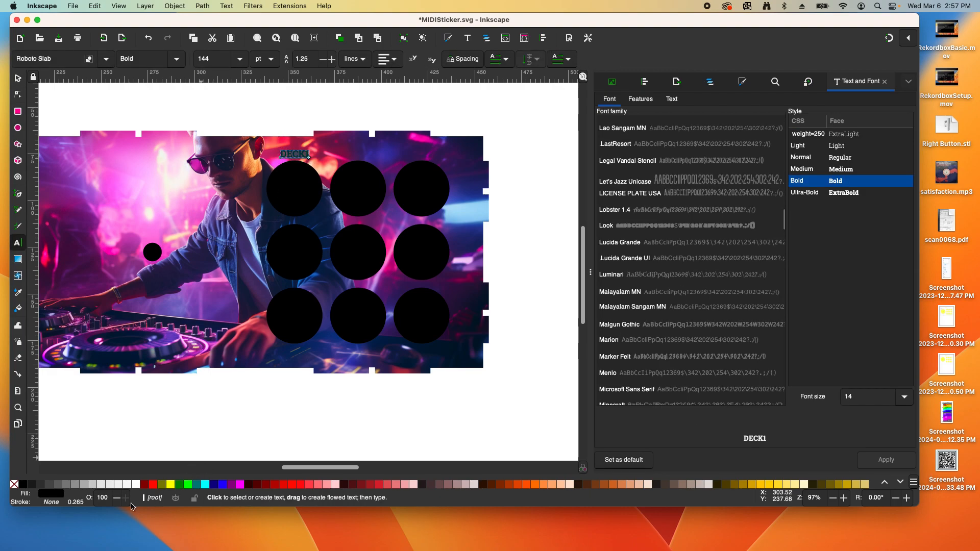
{"action": "left_click", "coordinate": [135, 485]}
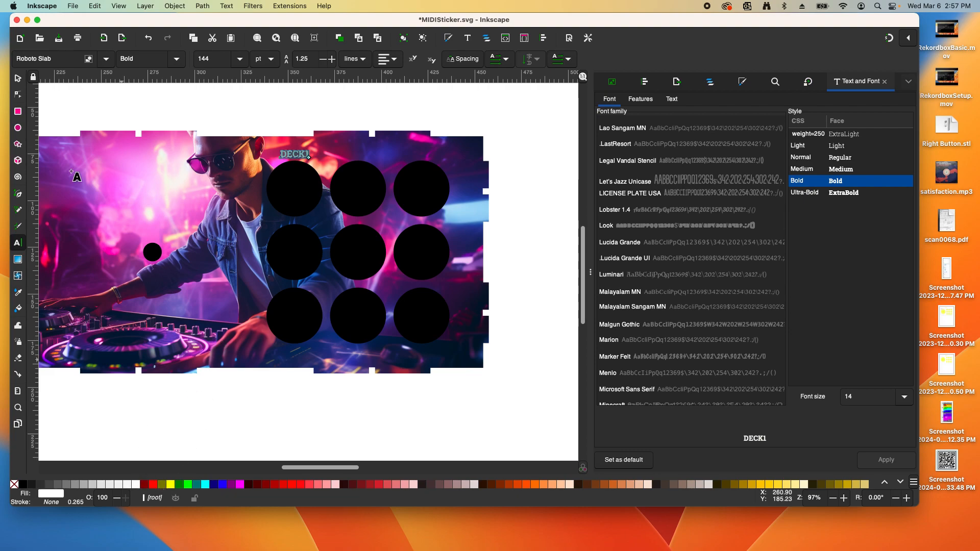
{"action": "left_click", "coordinate": [20, 81]}
{"action": "left_click", "coordinate": [292, 130]}
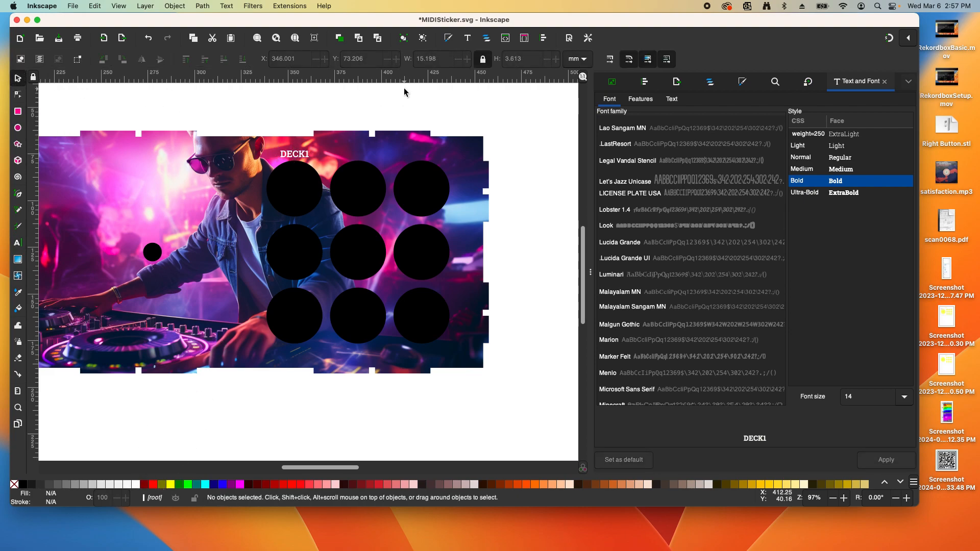
{"action": "scroll", "coordinate": [372, 154], "scroll_direction": "up", "scroll_amount": 3}
{"action": "scroll", "coordinate": [487, 198], "scroll_direction": "down", "scroll_amount": 3}
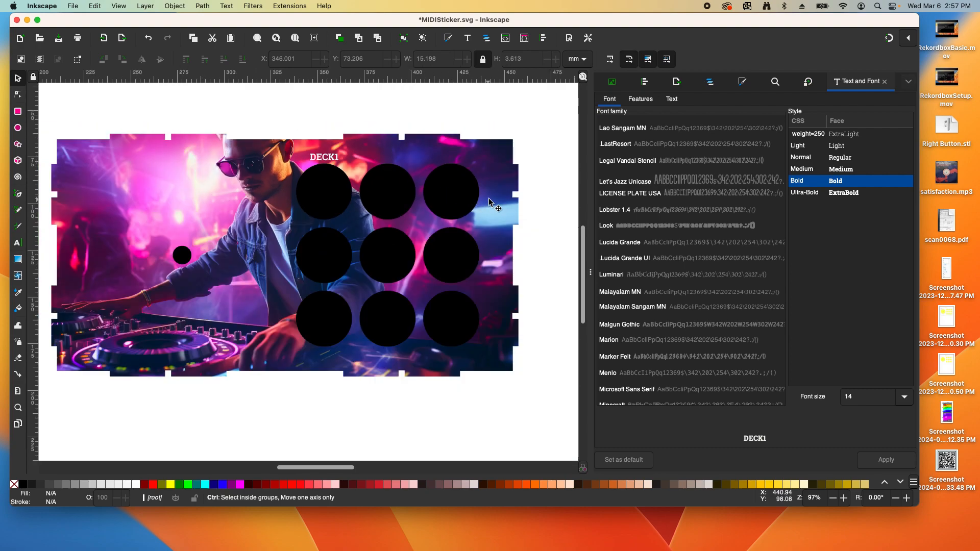
{"action": "scroll", "coordinate": [498, 200], "scroll_direction": "up", "scroll_amount": 1}
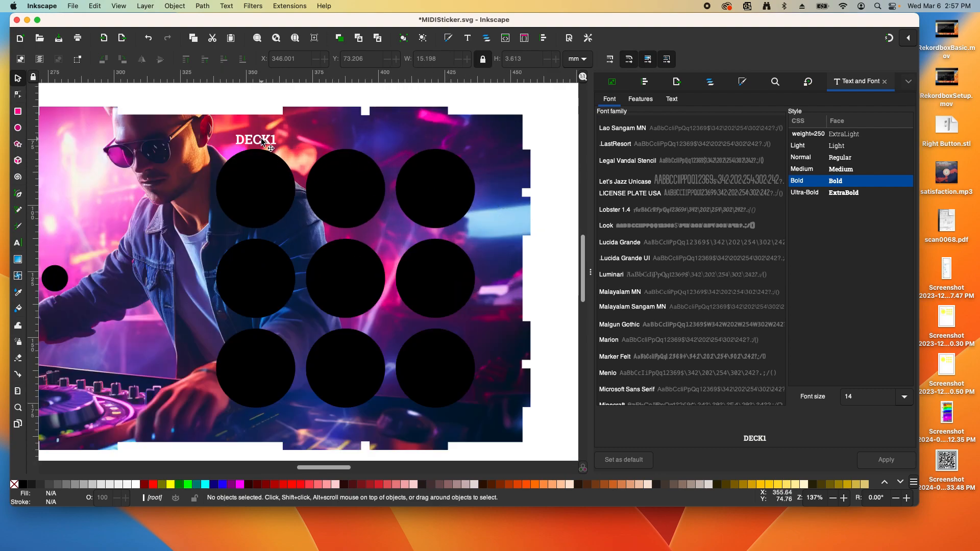
{"action": "left_click", "coordinate": [266, 173]}
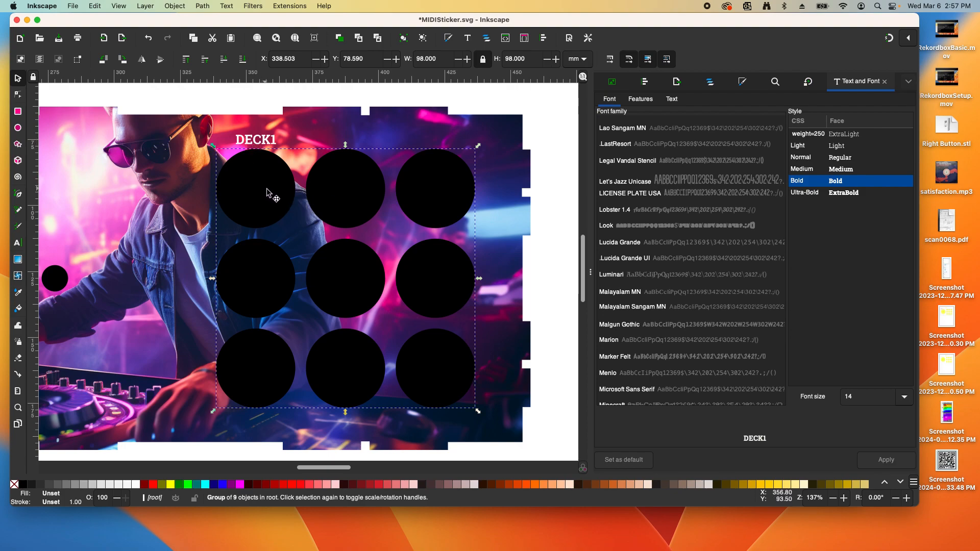
Ungroup the nine button circles and centre DECK1 over the top-left circle
{"action": "left_click", "coordinate": [174, 6]}
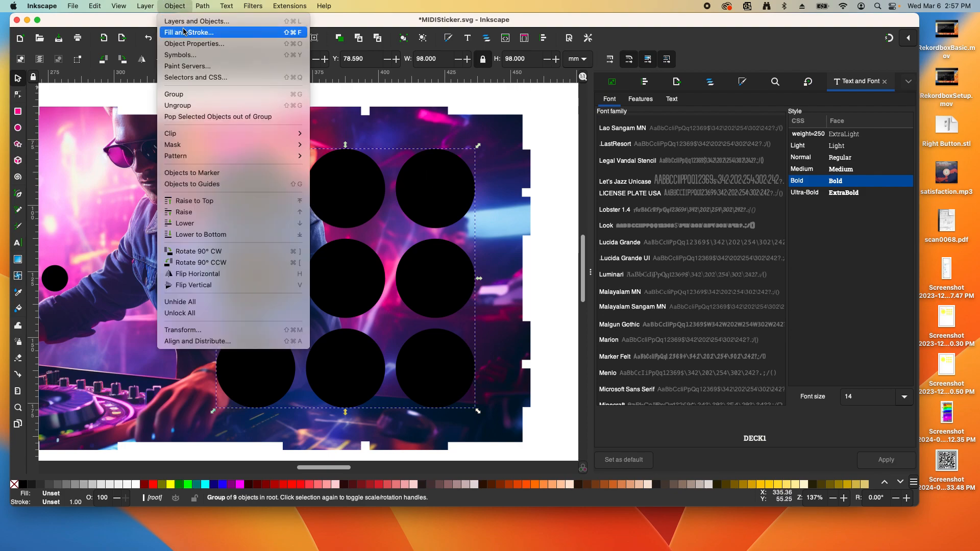
{"action": "left_click", "coordinate": [196, 106]}
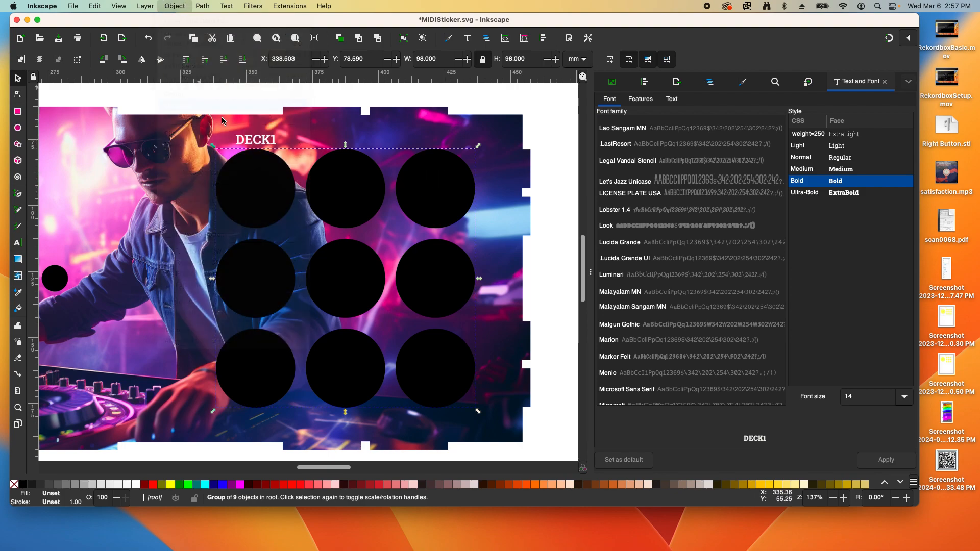
{"action": "left_click", "coordinate": [246, 103]}
{"action": "left_click", "coordinate": [269, 182]}
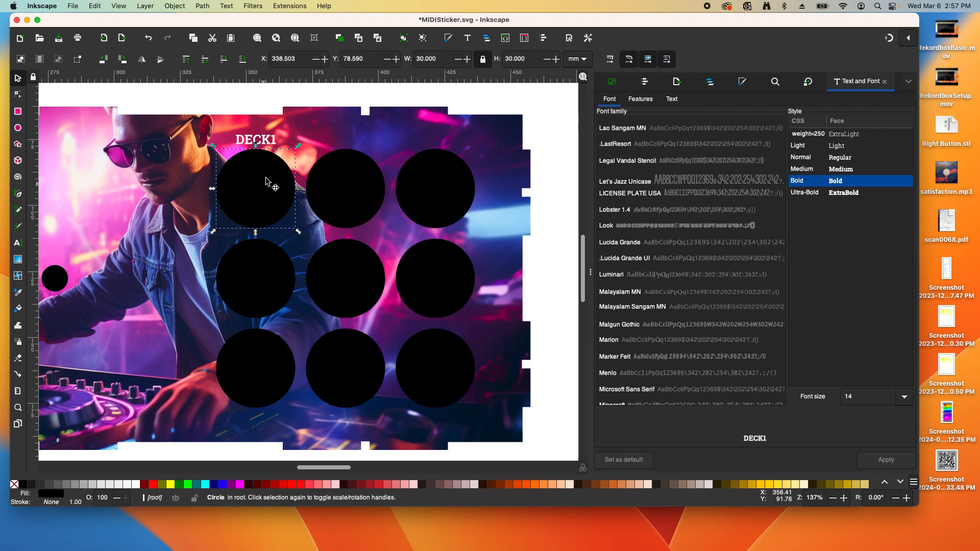
{"action": "left_click", "coordinate": [265, 143], "text": "shift"}
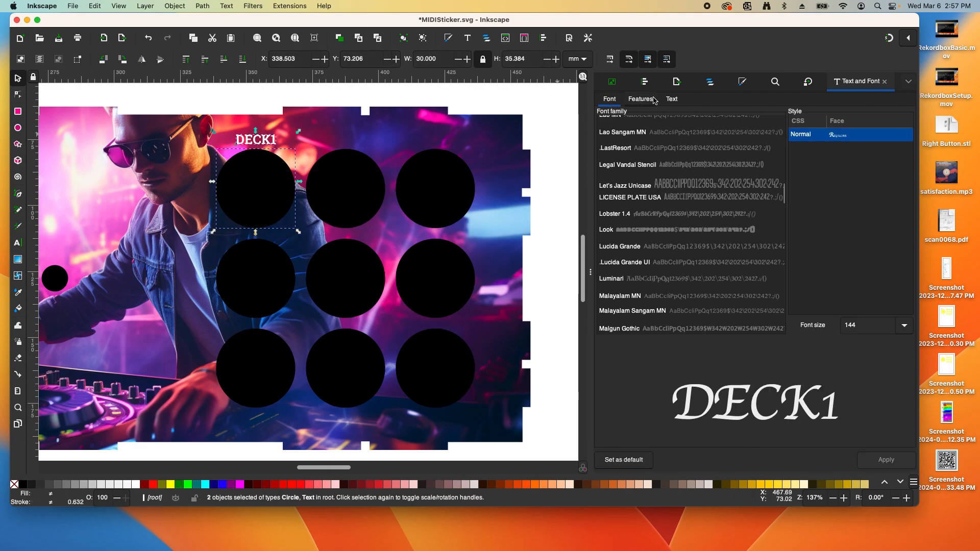
{"action": "left_click", "coordinate": [645, 82]}
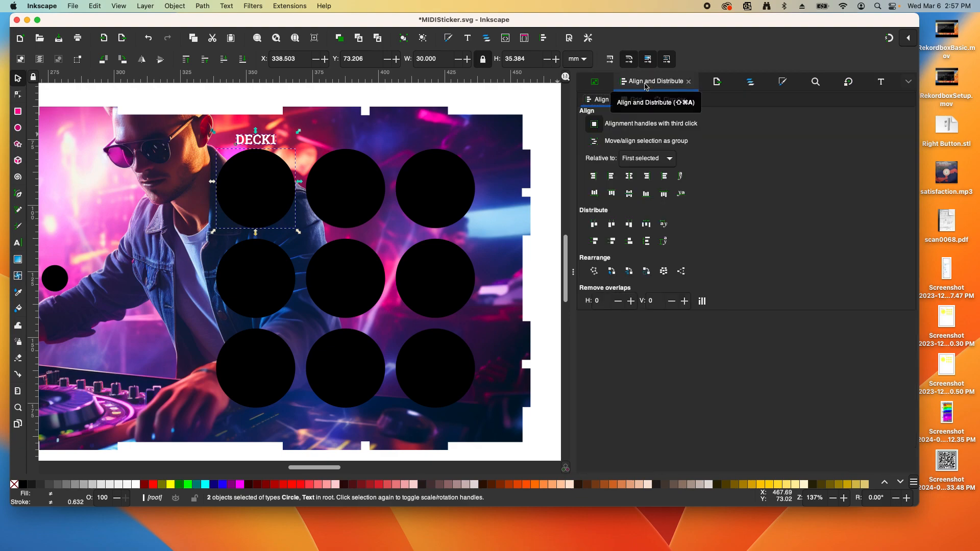
{"action": "left_click", "coordinate": [628, 177]}
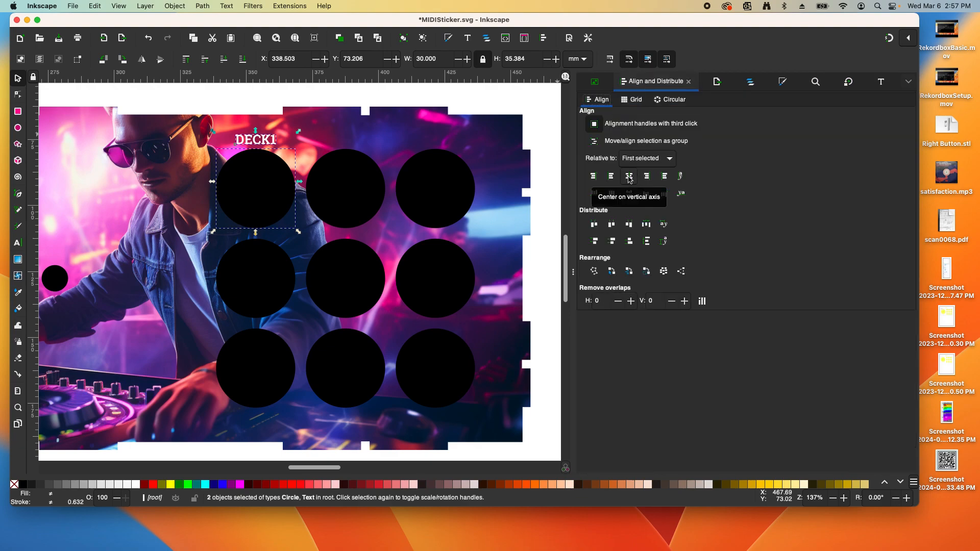
Duplicate DECK1 above the top-middle button and change the copy to 'DECK2'
{"action": "left_click", "coordinate": [244, 142]}
{"action": "key", "text": "ctrl+d"}
{"action": "left_click_drag", "start_coordinate": [266, 148], "coordinate": [342, 146]}
{"action": "double_click", "coordinate": [350, 148]}
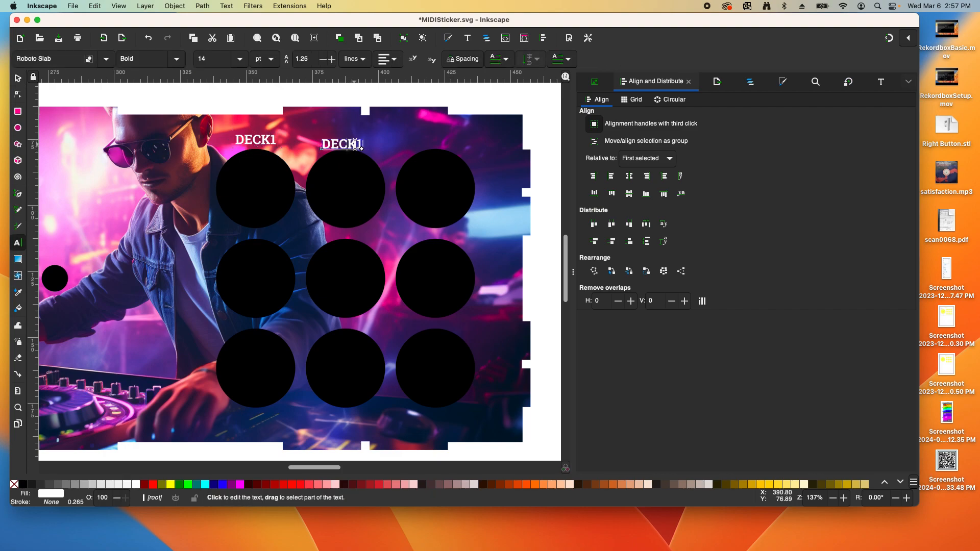
{"action": "key", "text": "BackSpace"}
{"action": "type", "text": "2"}
{"action": "left_click", "coordinate": [17, 79]}
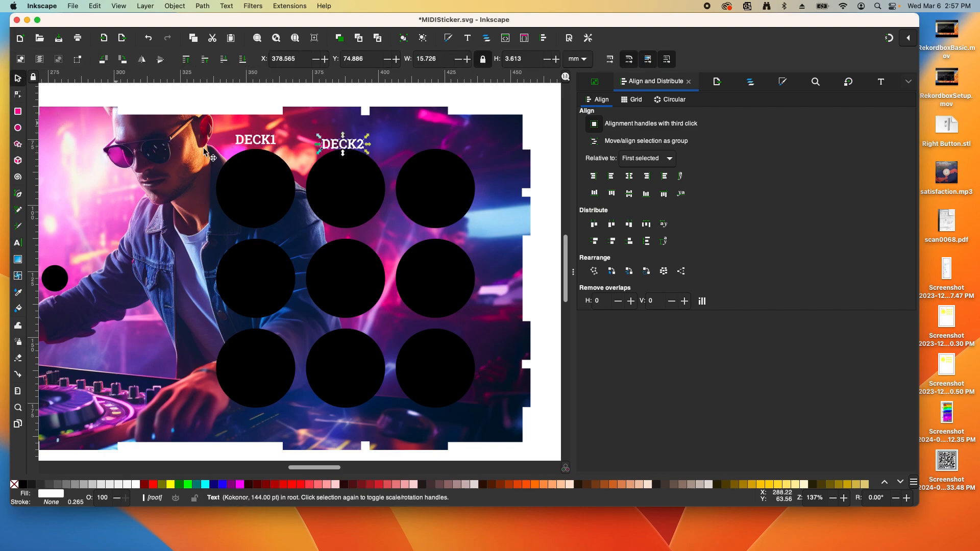
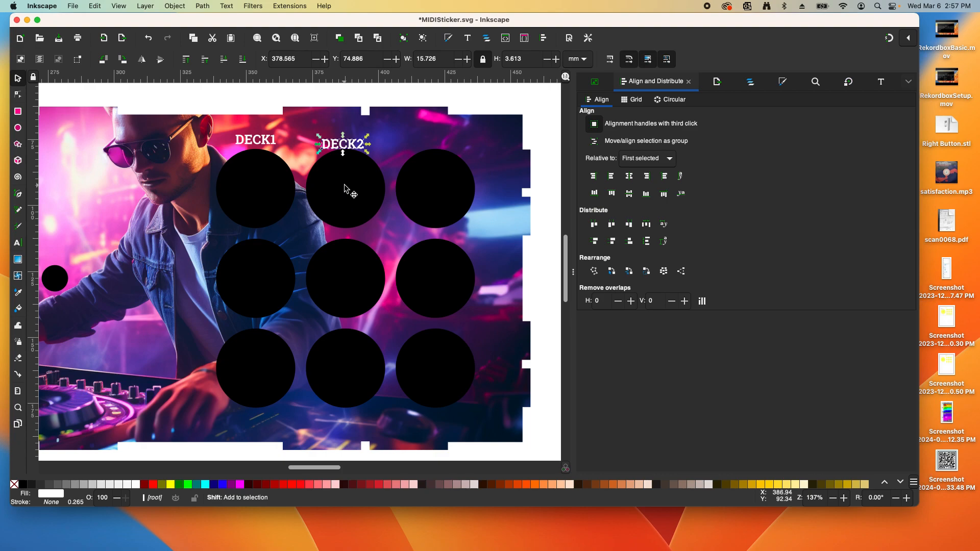
Align DECK2 level with DECK1 on the horizontal axis
{"action": "left_click", "coordinate": [261, 142], "text": "shift"}
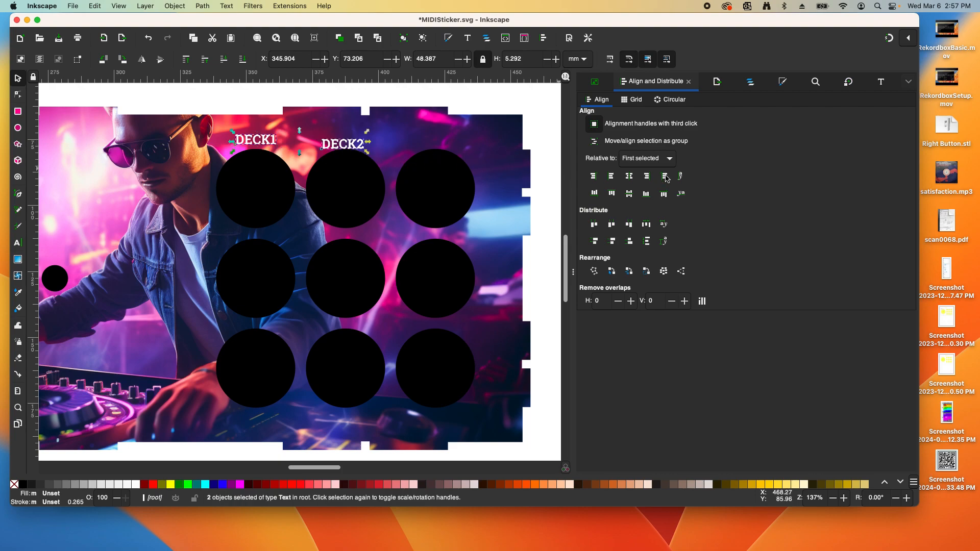
{"action": "left_click", "coordinate": [629, 193]}
{"action": "left_click", "coordinate": [395, 101]}
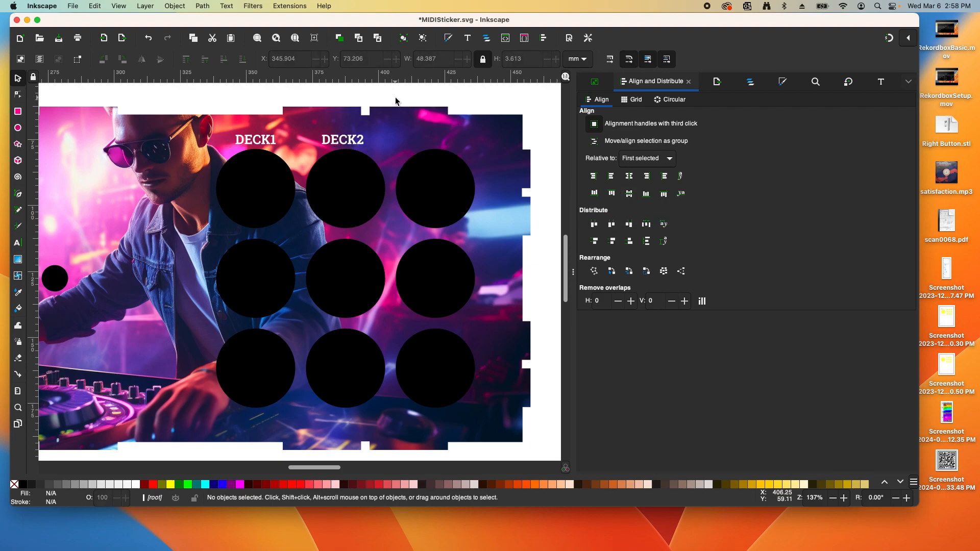
Centre the DECK2 label over the top-middle circle
{"action": "left_click", "coordinate": [352, 184]}
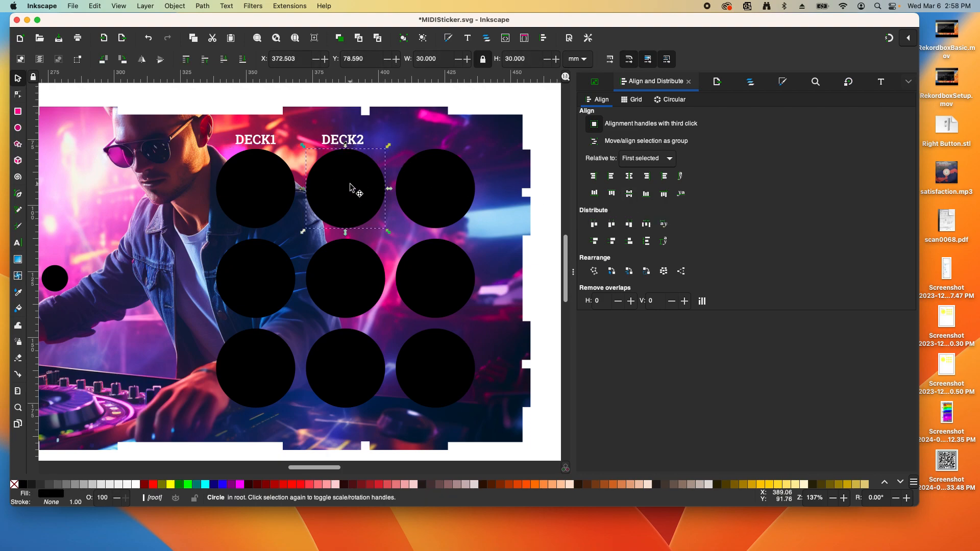
{"action": "left_click", "coordinate": [355, 143], "text": "shift"}
{"action": "left_click", "coordinate": [629, 176]}
{"action": "left_click", "coordinate": [386, 91]}
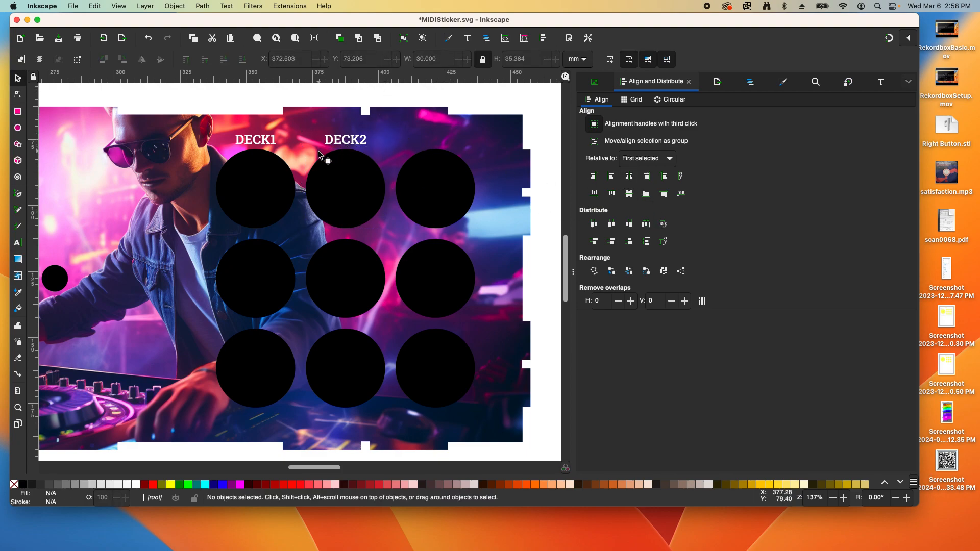
Retype DECK1 as LOAD1 and the DECK in DECK2 as LOAD, giving LOAD2
{"action": "double_click", "coordinate": [244, 142]}
{"action": "left_click_drag", "start_coordinate": [235, 142], "coordinate": [273, 142]}
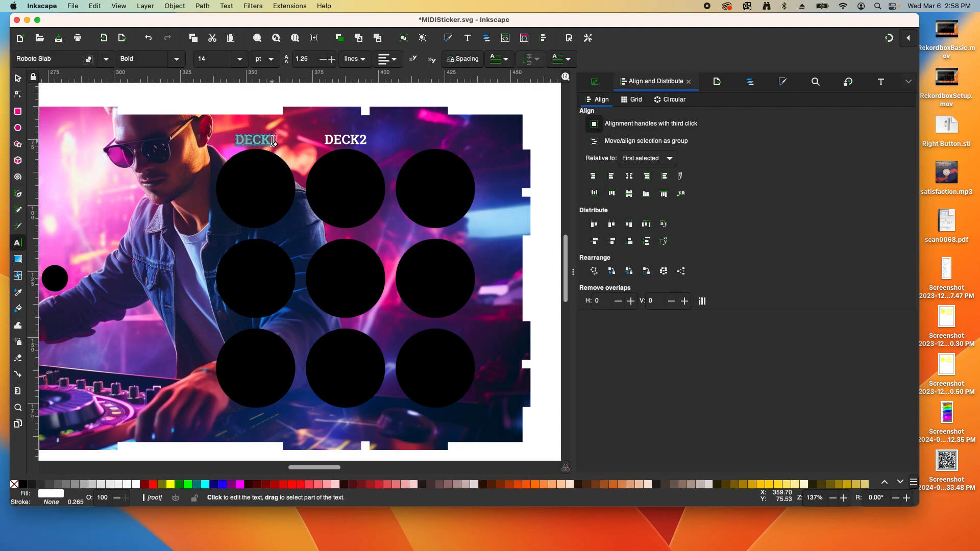
{"action": "type", "text": "LOAD1"}
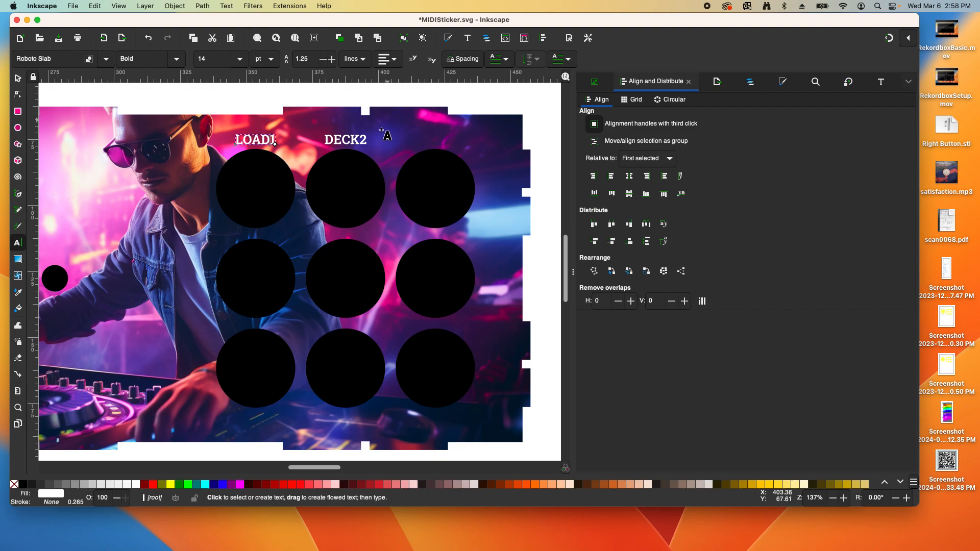
{"action": "left_click_drag", "start_coordinate": [326, 140], "coordinate": [360, 140]}
{"action": "type", "text": "LOAD2"}
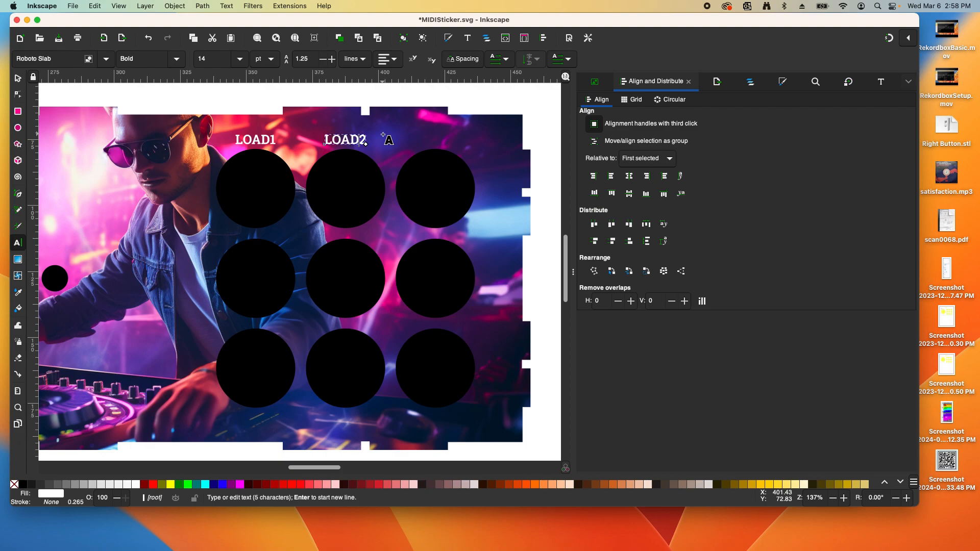
{"action": "left_click", "coordinate": [19, 78]}
{"action": "left_click", "coordinate": [310, 96]}
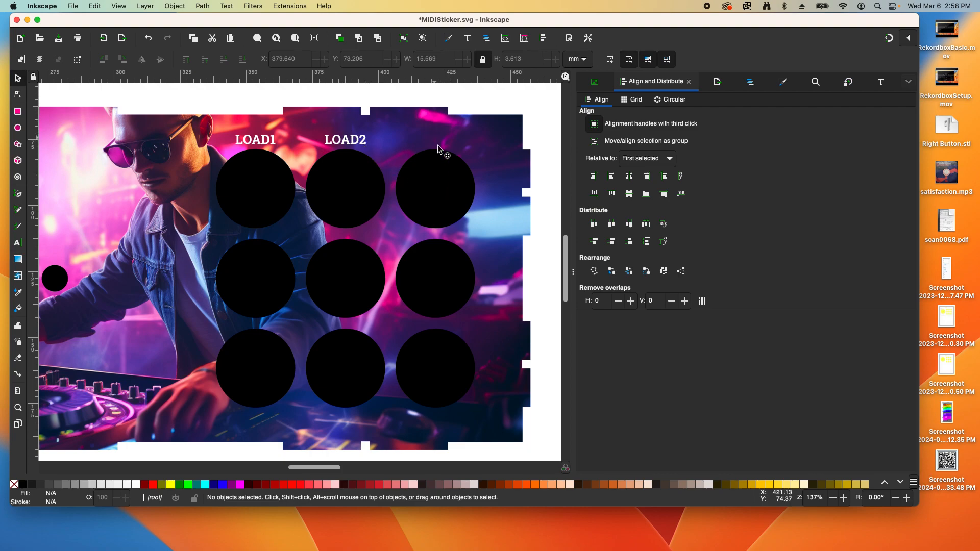
Paste a copy of LOAD2 above the top-right circle and retype it as MIX
{"action": "left_click", "coordinate": [355, 139]}
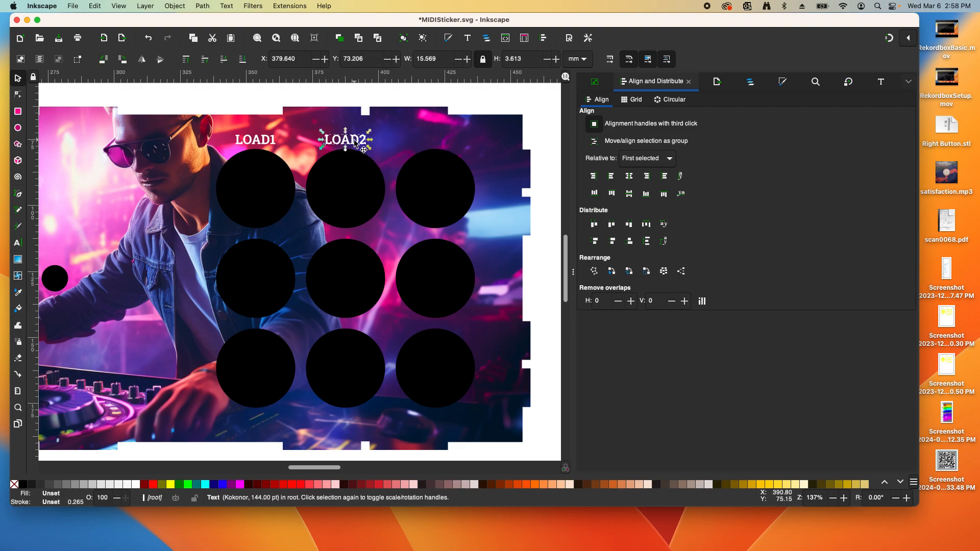
{"action": "key", "text": "super+c"}
{"action": "key", "text": "super+v"}
{"action": "left_click", "coordinate": [454, 159]}
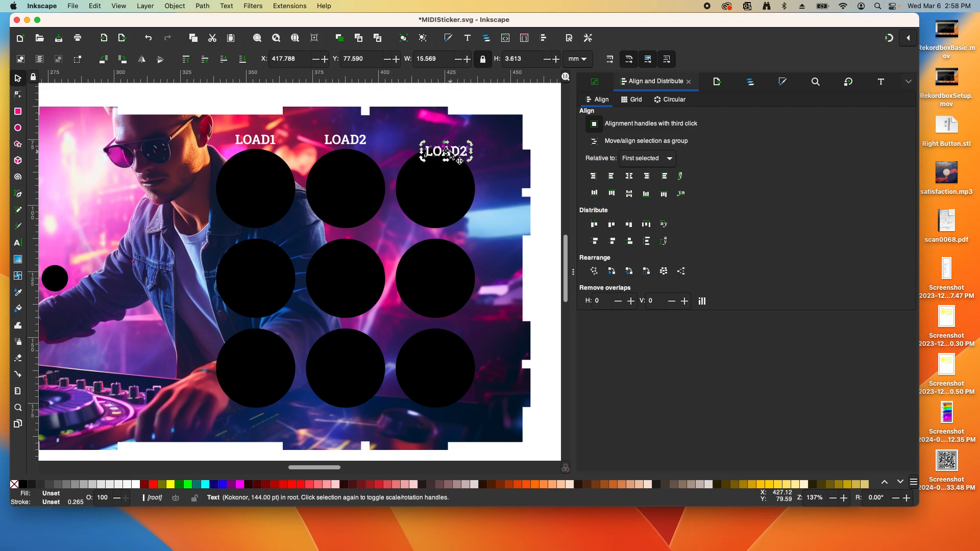
{"action": "double_click", "coordinate": [454, 156]}
{"action": "double_click", "coordinate": [458, 154]}
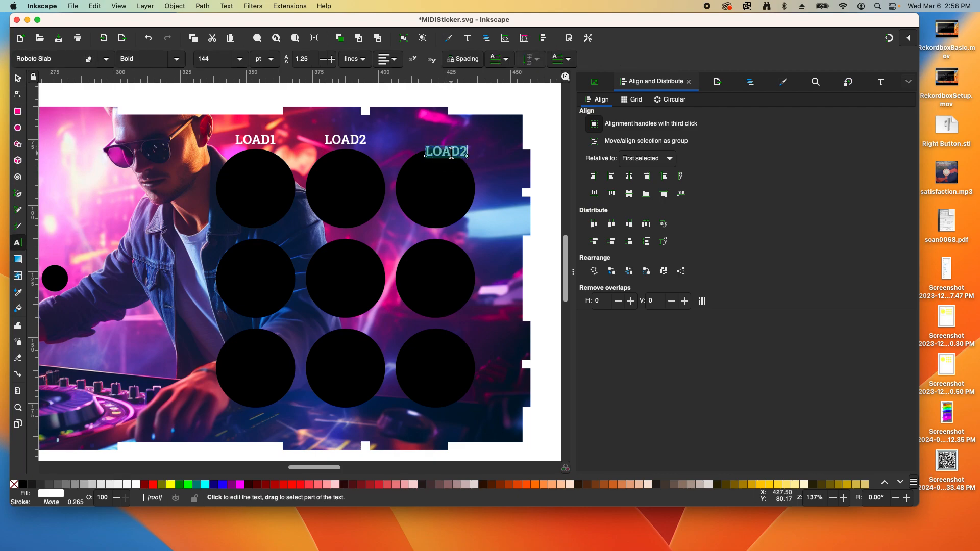
{"action": "type", "text": "MIX"}
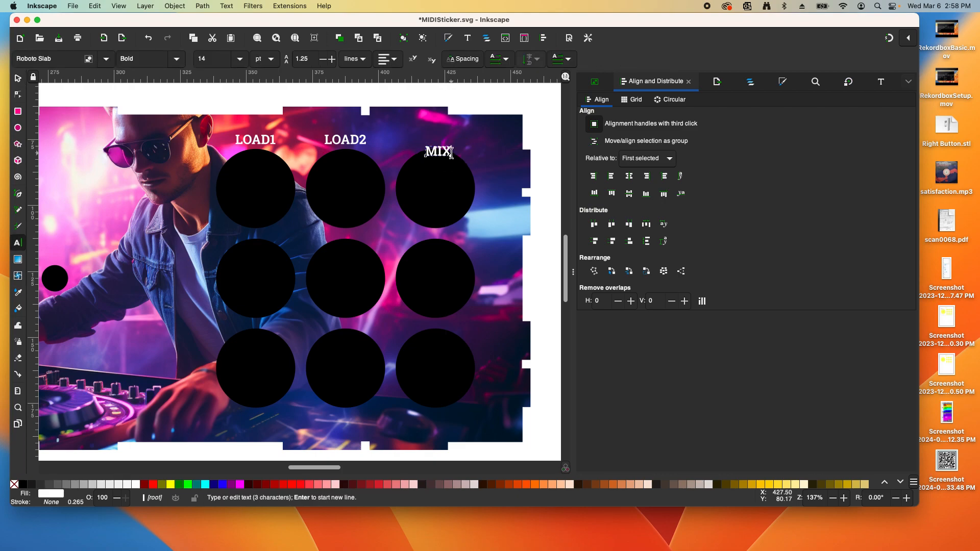
{"action": "left_click", "coordinate": [18, 78]}
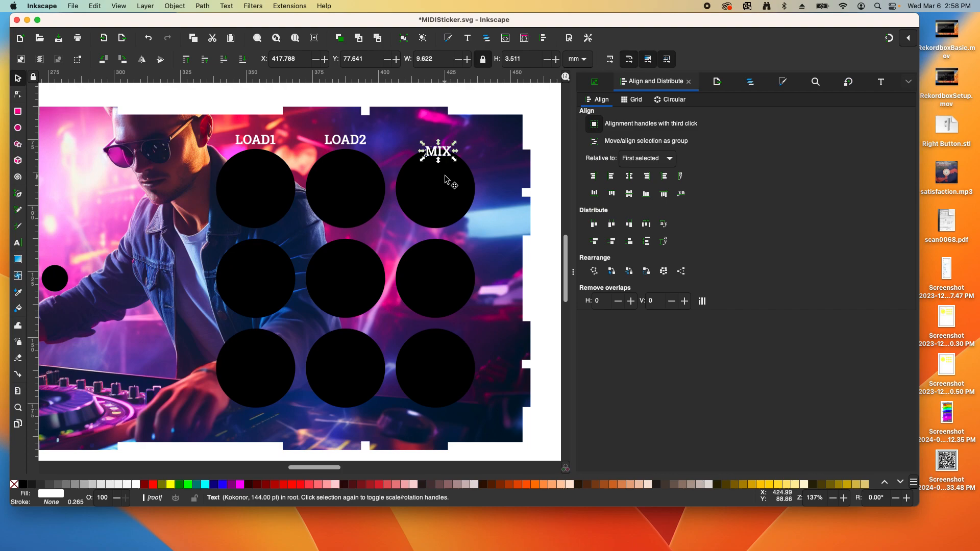
Line MIX up level with LOAD2 on the horizontal axis
{"action": "left_click", "coordinate": [360, 96]}
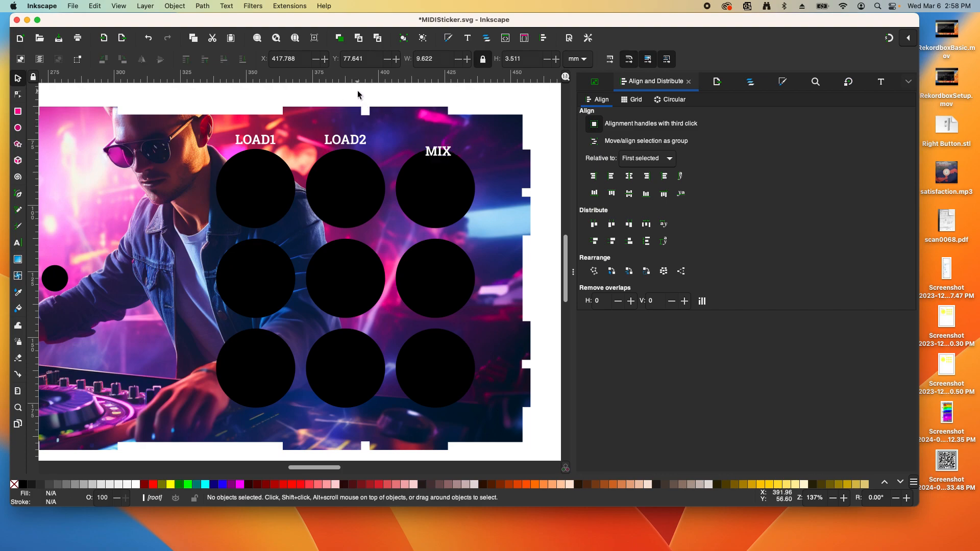
{"action": "left_click", "coordinate": [357, 142]}
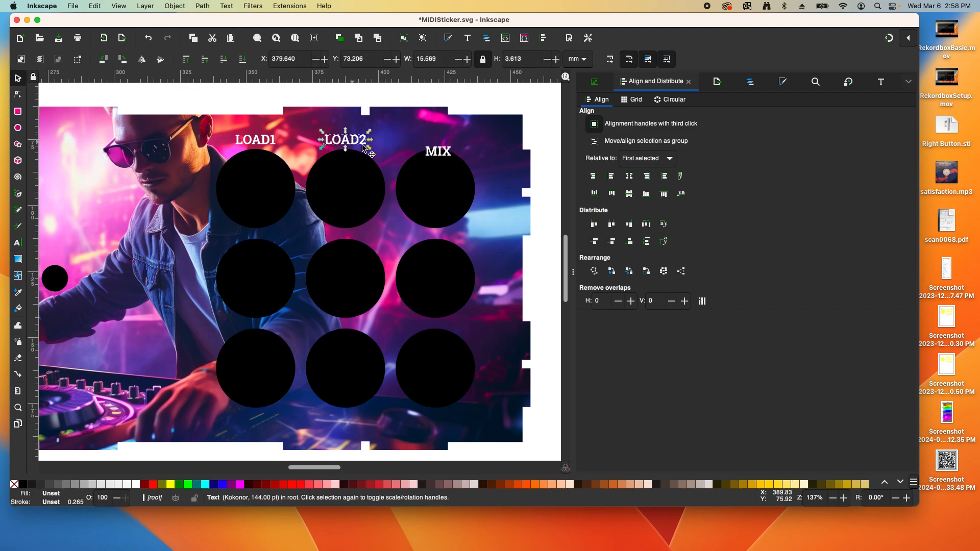
{"action": "left_click", "coordinate": [440, 153], "text": "shift"}
{"action": "left_click", "coordinate": [630, 194]}
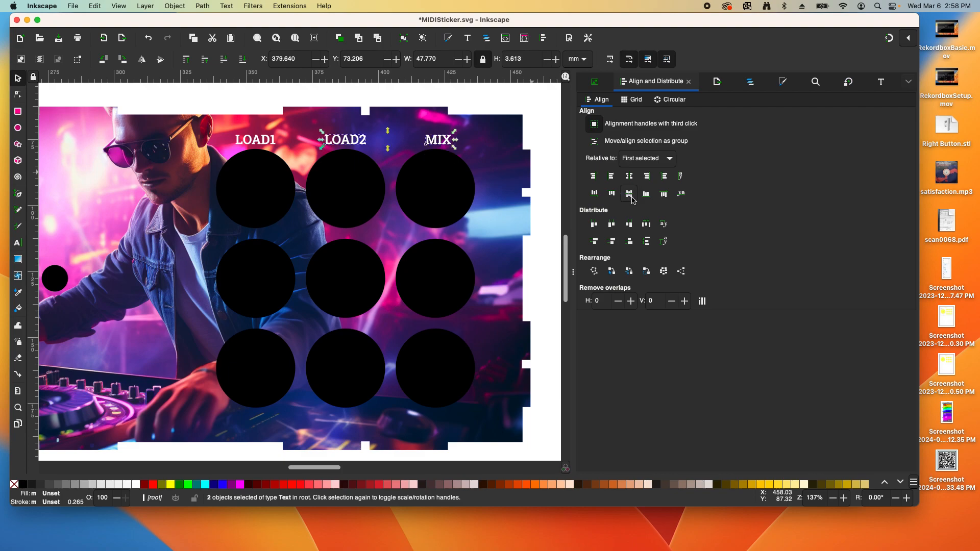
{"action": "left_click", "coordinate": [535, 119]}
Centre the MIX label over the top-right circle
{"action": "left_click", "coordinate": [450, 179]}
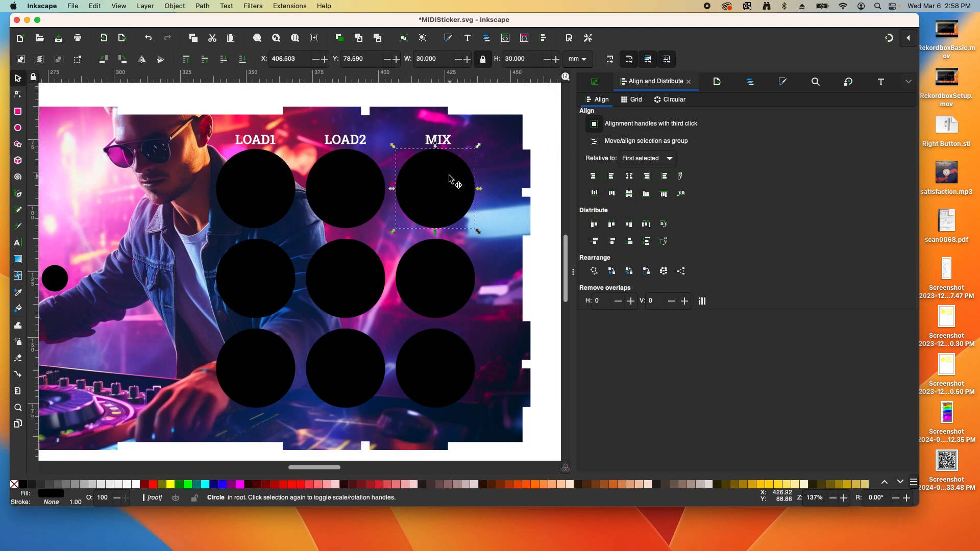
{"action": "left_click", "coordinate": [440, 145], "text": "shift"}
{"action": "left_click", "coordinate": [627, 180]}
{"action": "left_click", "coordinate": [519, 112]}
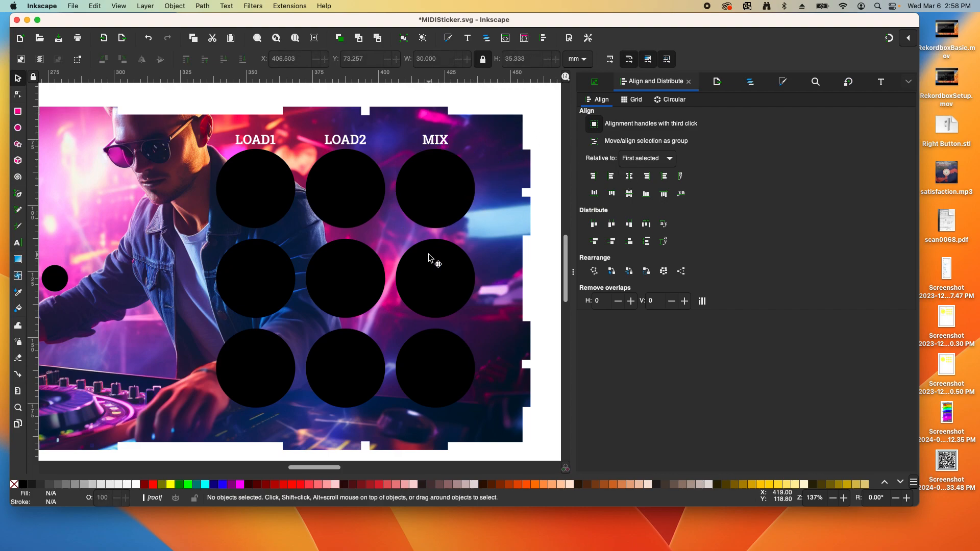
Paste a copy of LOAD1 above the middle-left circle
{"action": "left_click", "coordinate": [261, 145]}
{"action": "key", "text": "ctrl+v"}
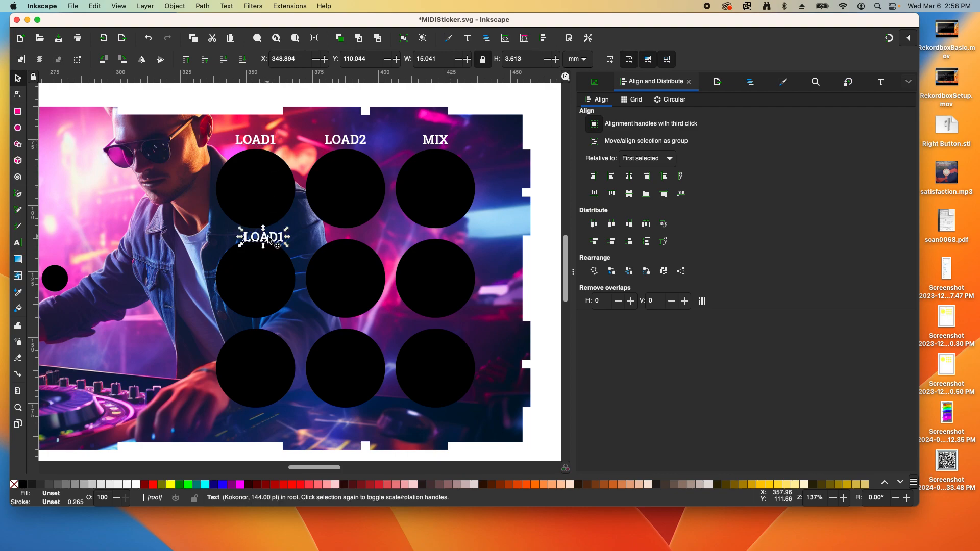
{"action": "left_click_drag", "start_coordinate": [264, 238], "coordinate": [259, 234]}
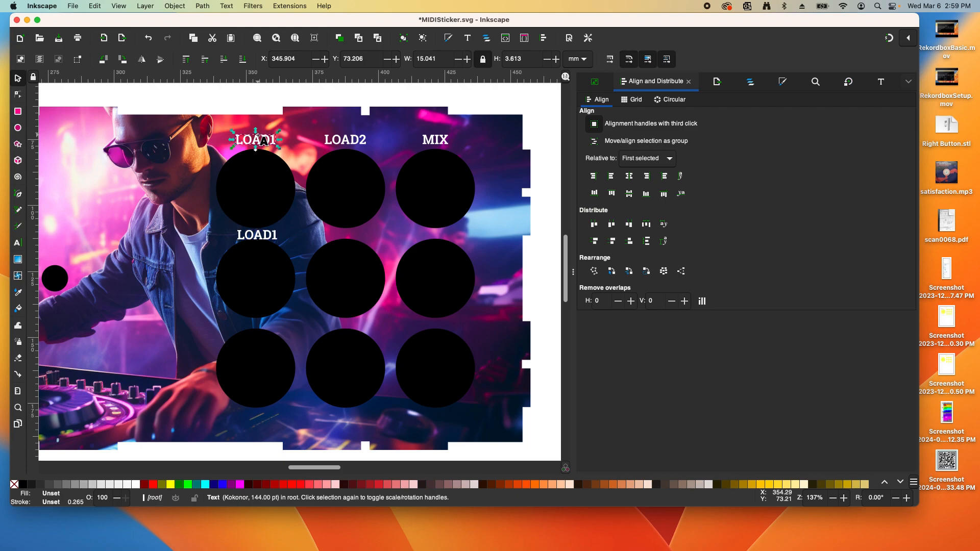
Set the font size of both LOAD1 labels to 12
{"action": "double_click", "coordinate": [261, 139]}
{"action": "double_click", "coordinate": [261, 140]}
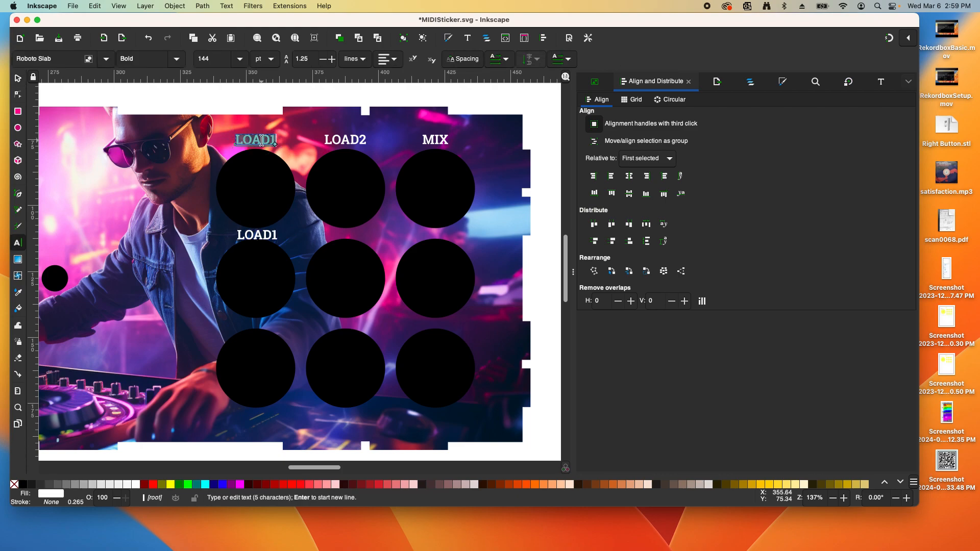
{"action": "double_click", "coordinate": [256, 135]}
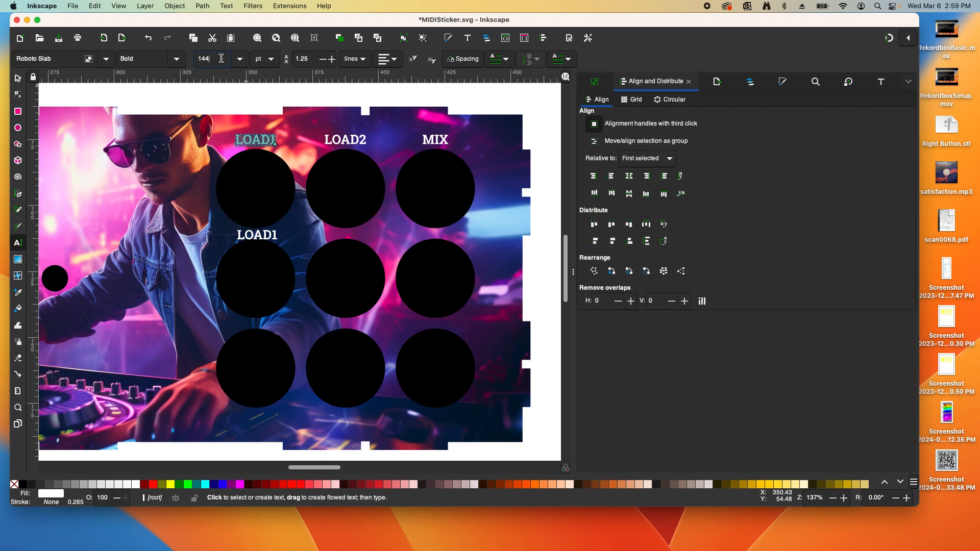
{"action": "type", "text": "12"}
{"action": "key", "text": "Return"}
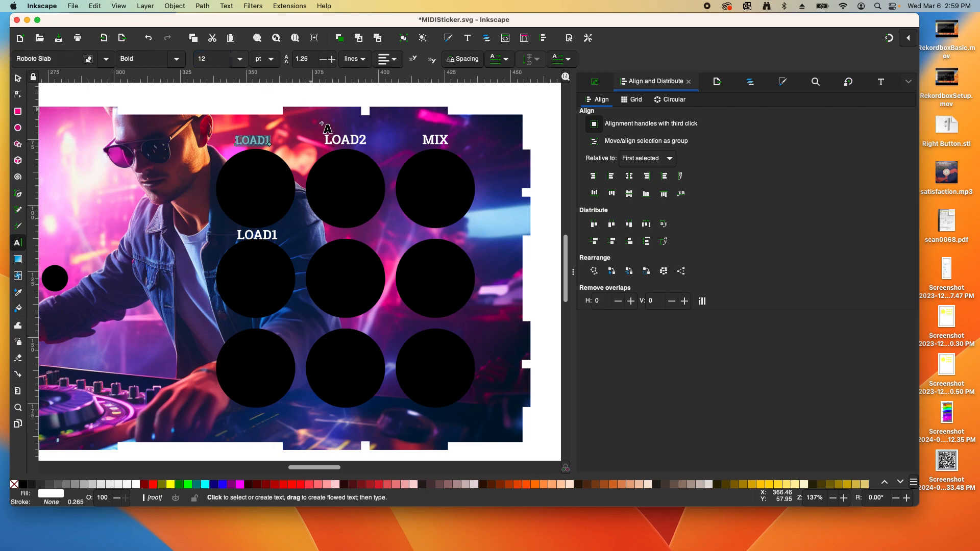
{"action": "double_click", "coordinate": [249, 233]}
{"action": "double_click", "coordinate": [228, 60]}
{"action": "type", "text": "12"}
{"action": "key", "text": "Return"}
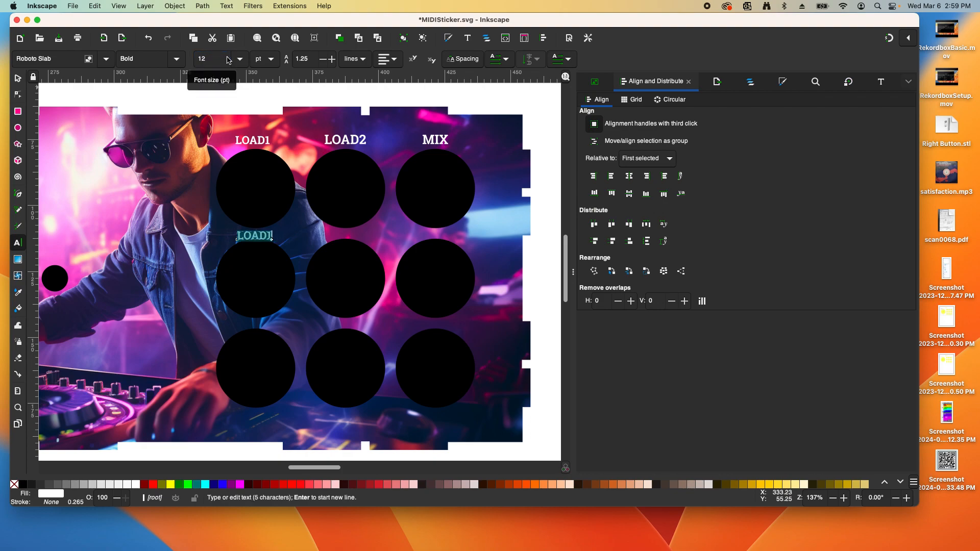
{"action": "left_click", "coordinate": [14, 75]}
{"action": "left_click", "coordinate": [206, 98]}
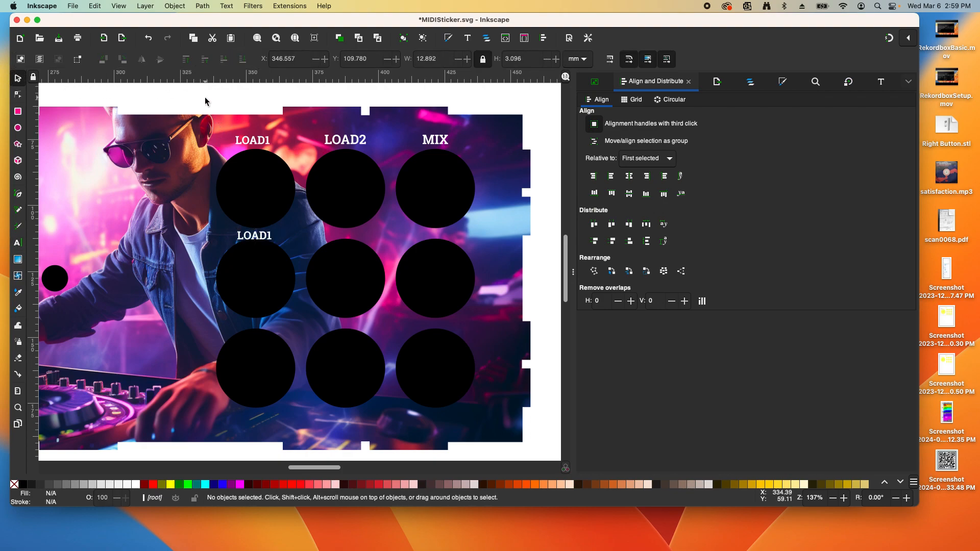
Set the lower LOAD1 and the LOAD2 labels to font size 10
{"action": "double_click", "coordinate": [268, 240]}
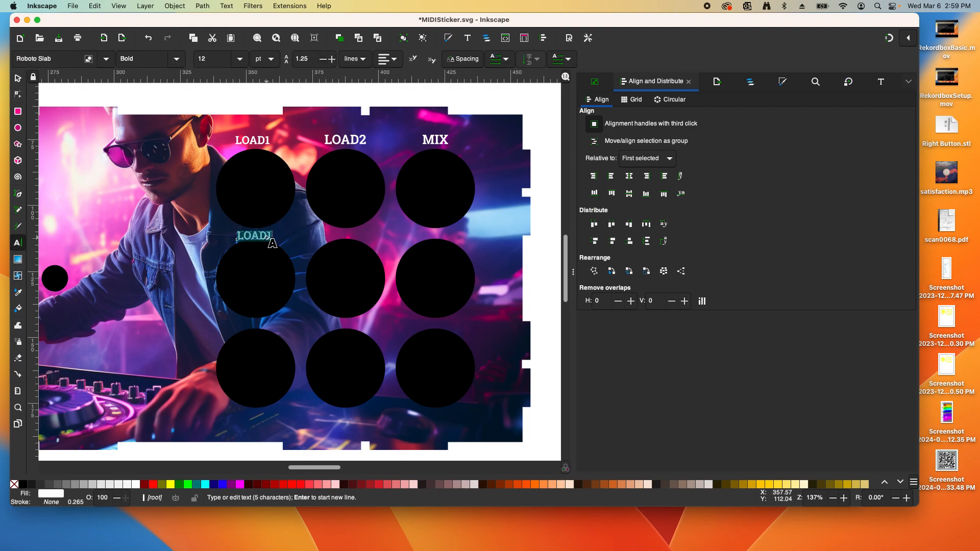
{"action": "left_click", "coordinate": [213, 62]}
{"action": "key", "text": "Return"}
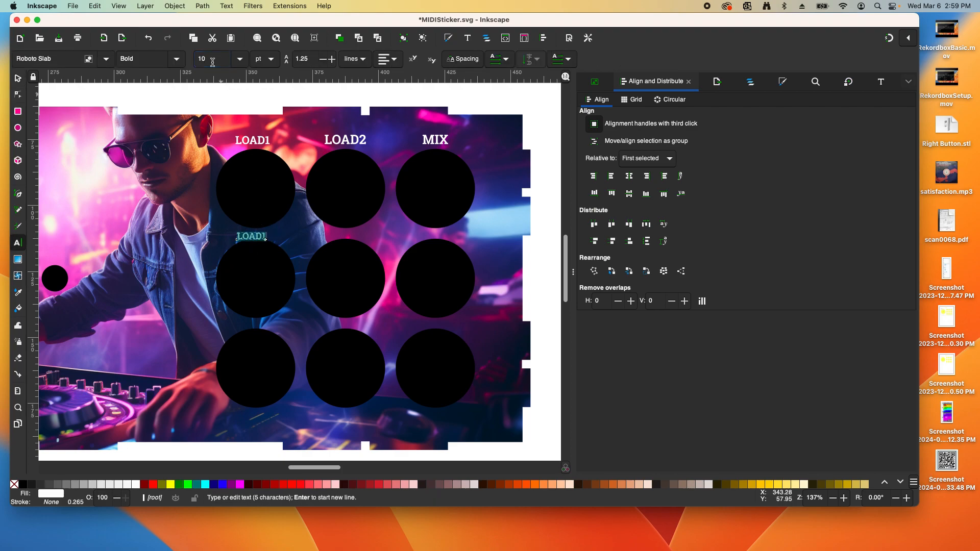
{"action": "double_click", "coordinate": [246, 141]}
{"action": "left_click", "coordinate": [213, 59]}
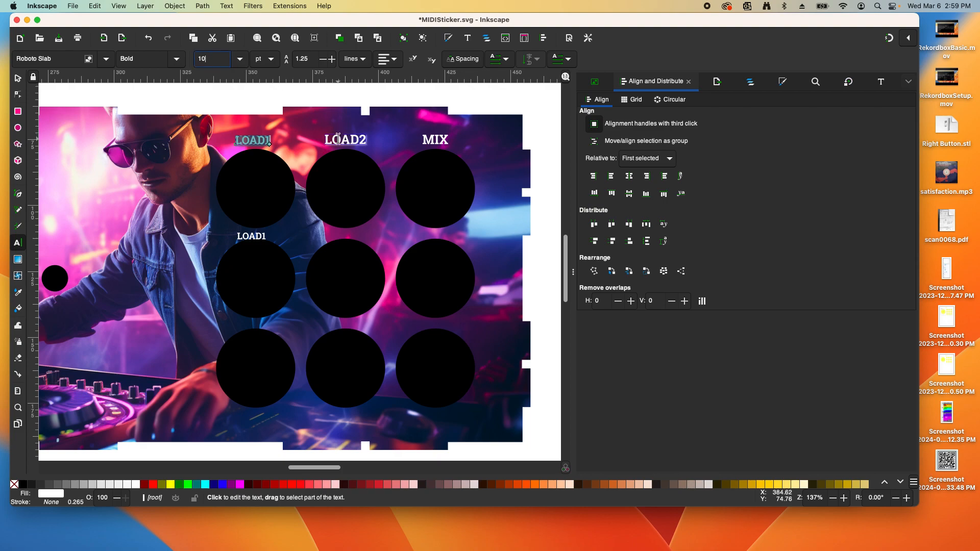
{"action": "double_click", "coordinate": [338, 139]}
{"action": "left_click", "coordinate": [217, 57]}
{"action": "key", "text": "Return"}
Set the upper LOAD1 and MIX labels to font size 10
{"action": "double_click", "coordinate": [251, 140]}
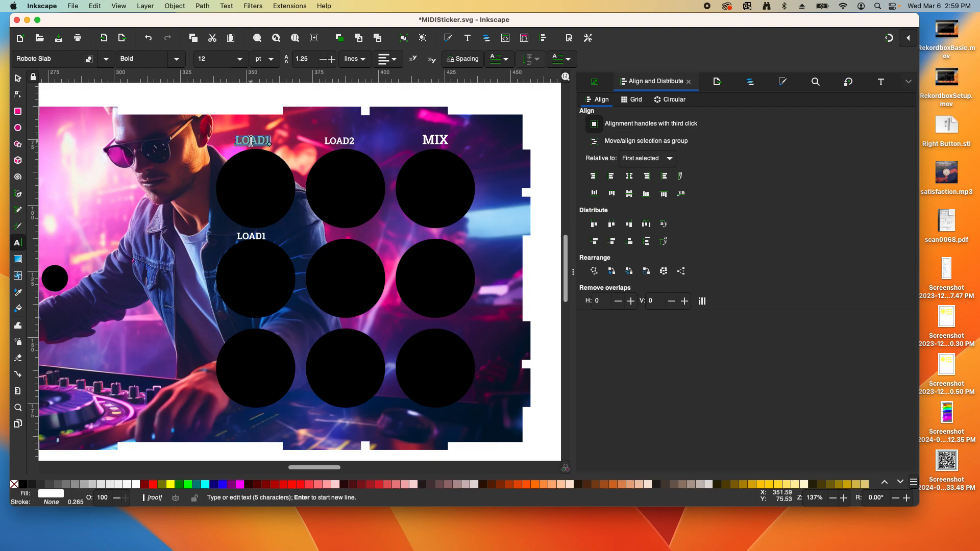
{"action": "left_click", "coordinate": [217, 57]}
{"action": "type", "text": "10"}
{"action": "key", "text": "Return"}
{"action": "double_click", "coordinate": [435, 140]}
{"action": "left_click", "coordinate": [215, 62]}
{"action": "type", "text": "10"}
{"action": "key", "text": "Return"}
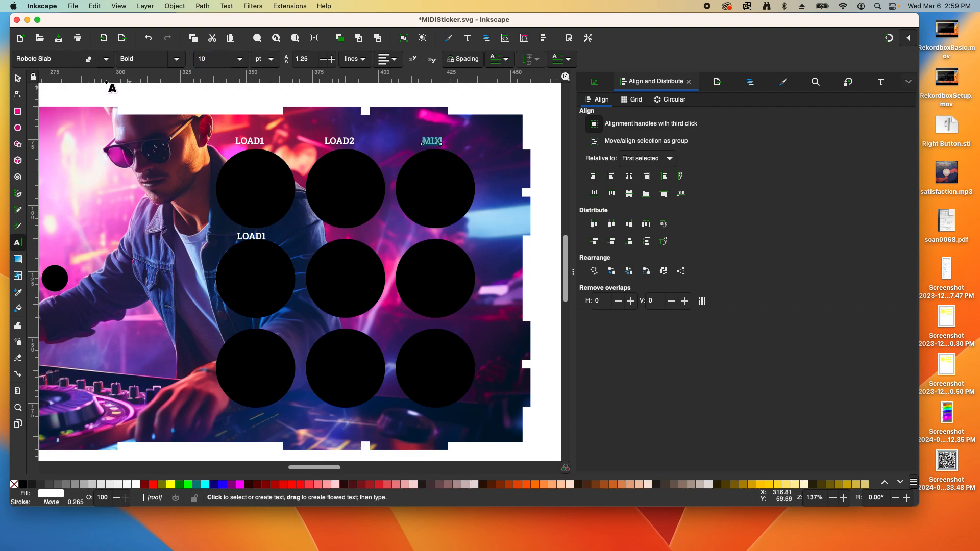
{"action": "left_click", "coordinate": [17, 78]}
{"action": "left_click", "coordinate": [251, 238]}
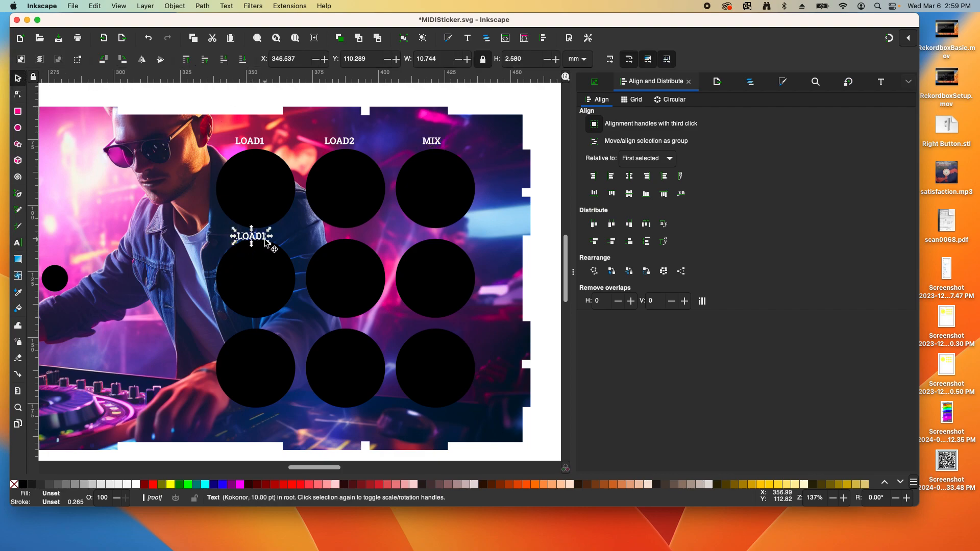
Rename the lower LOAD1 copy to CUE1
{"action": "double_click", "coordinate": [256, 238]}
{"action": "double_click", "coordinate": [257, 237]}
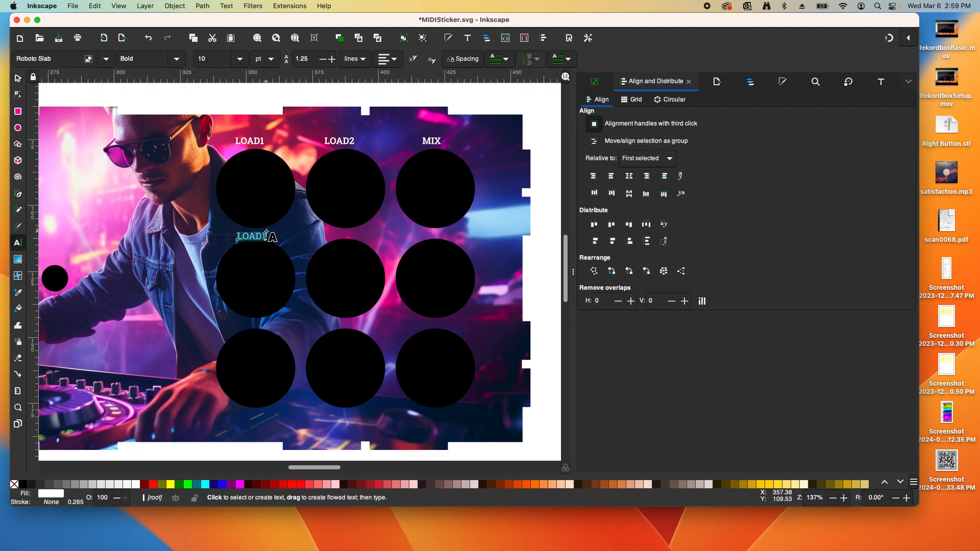
{"action": "type", "text": "CUE1"}
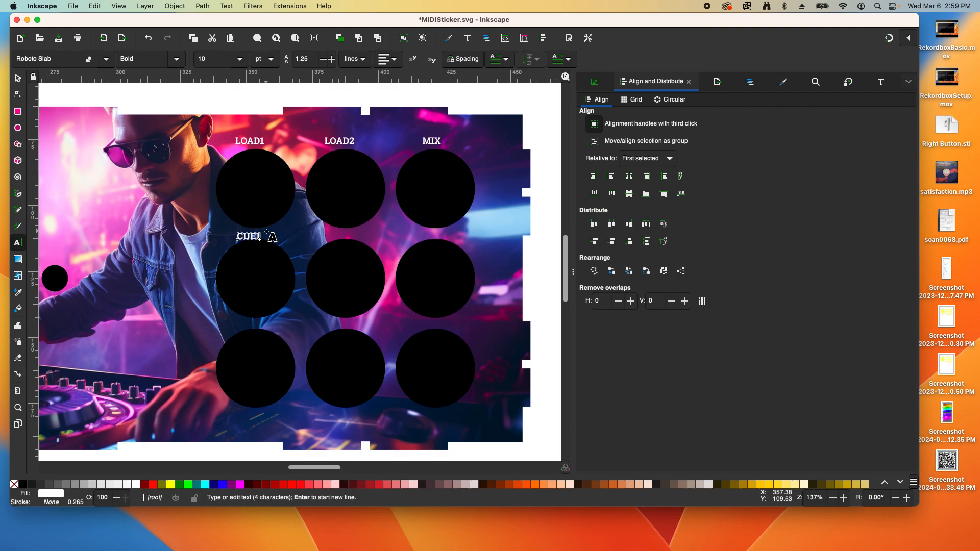
{"action": "key", "text": "Escape"}
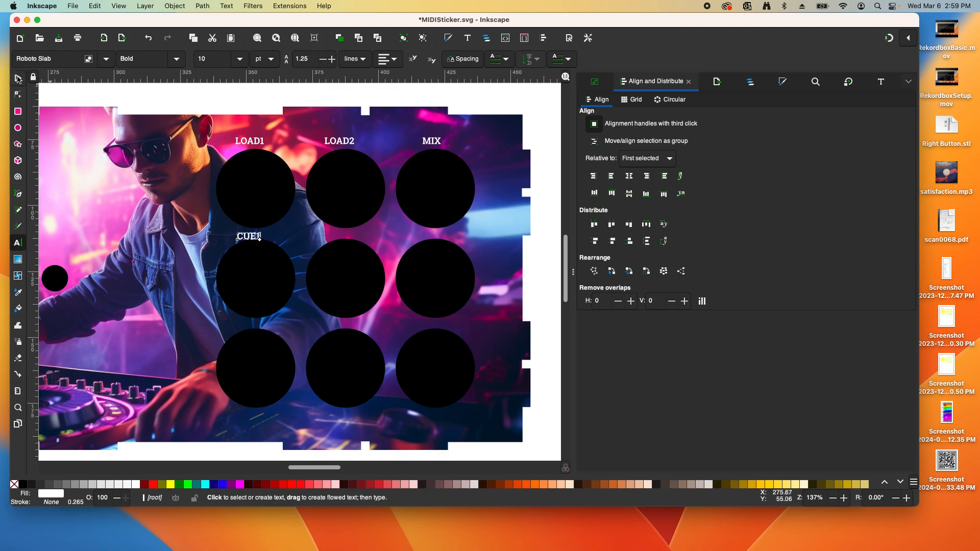
Paste a CUE1 copy above the bottom-left circle and change it to CUE2
{"action": "key", "text": "s"}
{"action": "key", "text": "ctrl+c"}
{"action": "key", "text": "ctrl+v"}
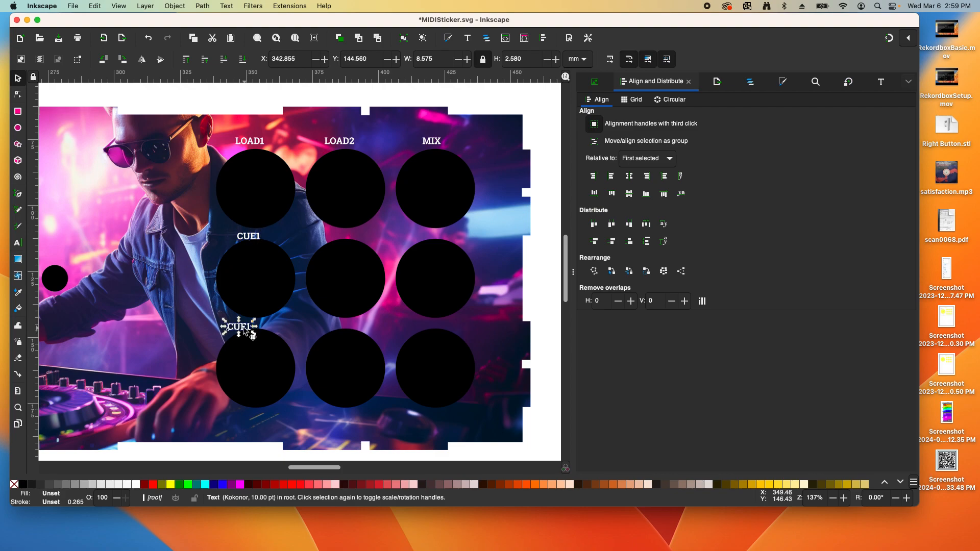
{"action": "key", "text": "t"}
{"action": "left_click", "coordinate": [249, 327]}
{"action": "key", "text": "BackSpace"}
{"action": "type", "text": "2"}
{"action": "key", "text": "Escape"}
{"action": "left_click", "coordinate": [18, 78]}
Paste a copy above the middle circle and retype it as PLAY1
{"action": "key", "text": "ctrl+v"}
{"action": "left_click", "coordinate": [331, 237]}
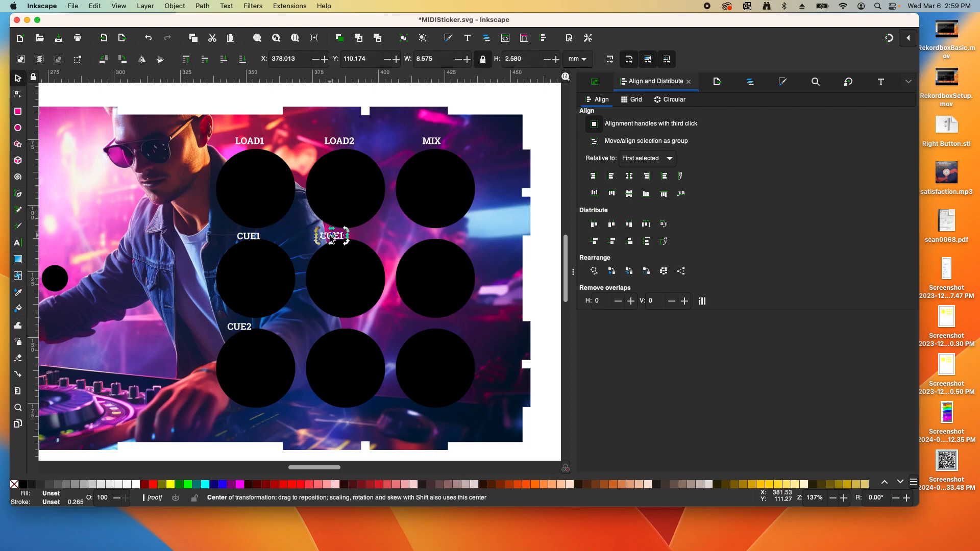
{"action": "triple_click", "coordinate": [330, 237]}
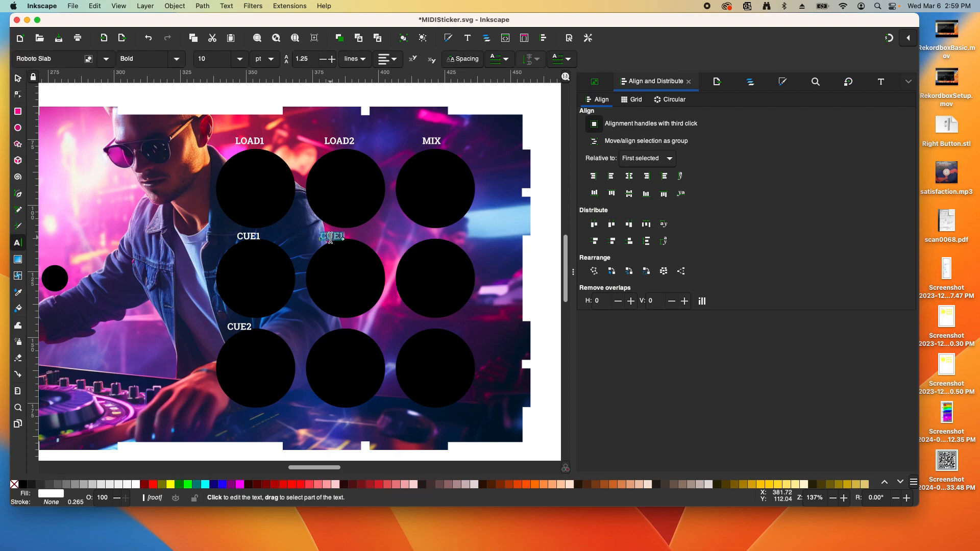
{"action": "type", "text": "PLAY"}
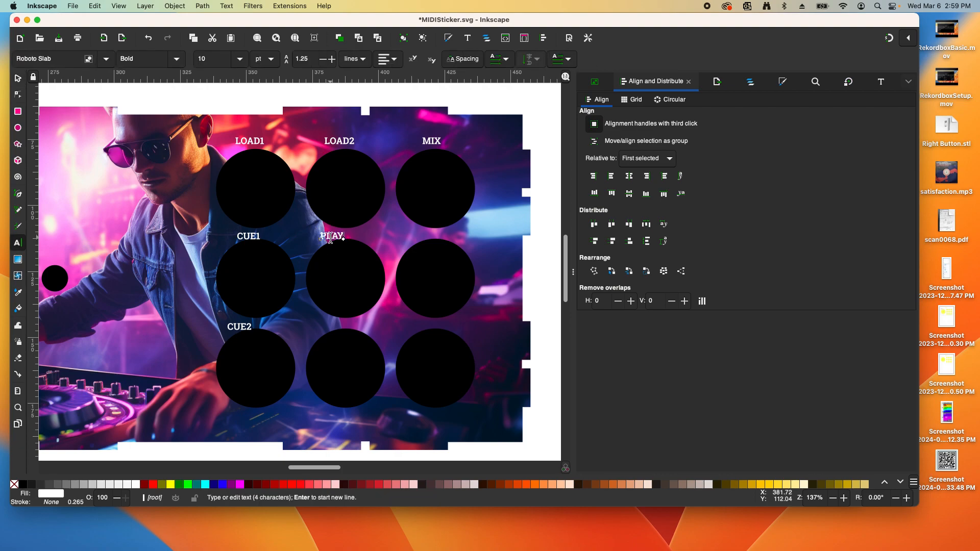
{"action": "left_click", "coordinate": [17, 78]}
Paste a PLAY1 copy above the bottom-middle circle and change it to PLAY2
{"action": "key", "text": "ctrl+c"}
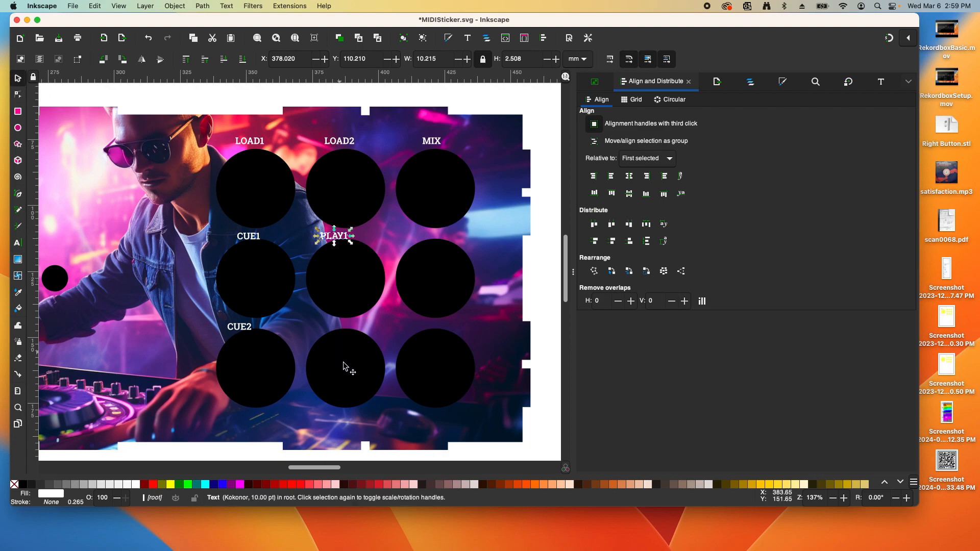
{"action": "key", "text": "ctrl+v"}
{"action": "double_click", "coordinate": [327, 327]}
{"action": "key", "text": "BackSpace"}
{"action": "type", "text": "2"}
{"action": "left_click", "coordinate": [17, 79]}
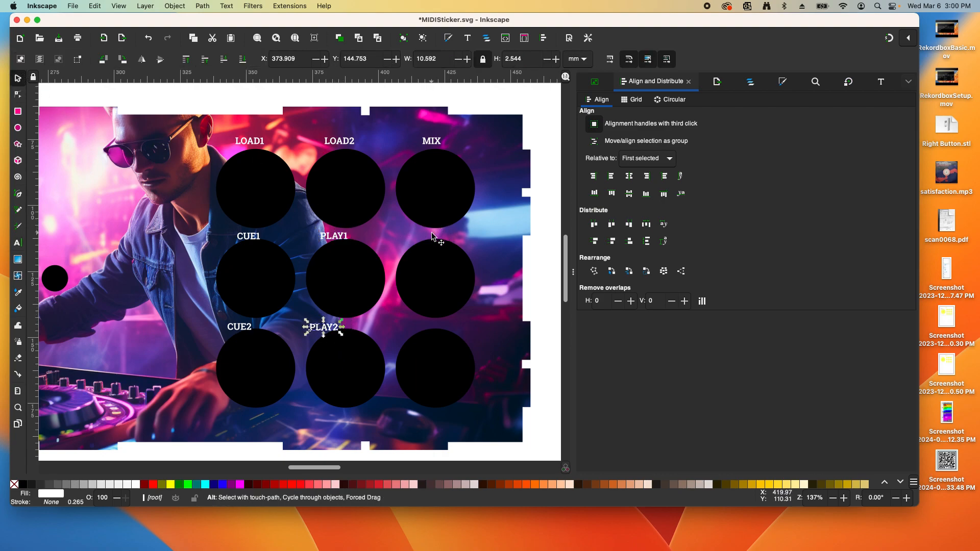
Paste a copy above the right-middle circle and retype it as the RELEASE1 label
{"action": "key", "text": "ctrl+v"}
{"action": "left_click", "coordinate": [434, 234]}
{"action": "left_click", "coordinate": [436, 234]}
{"action": "left_click", "coordinate": [436, 234]}
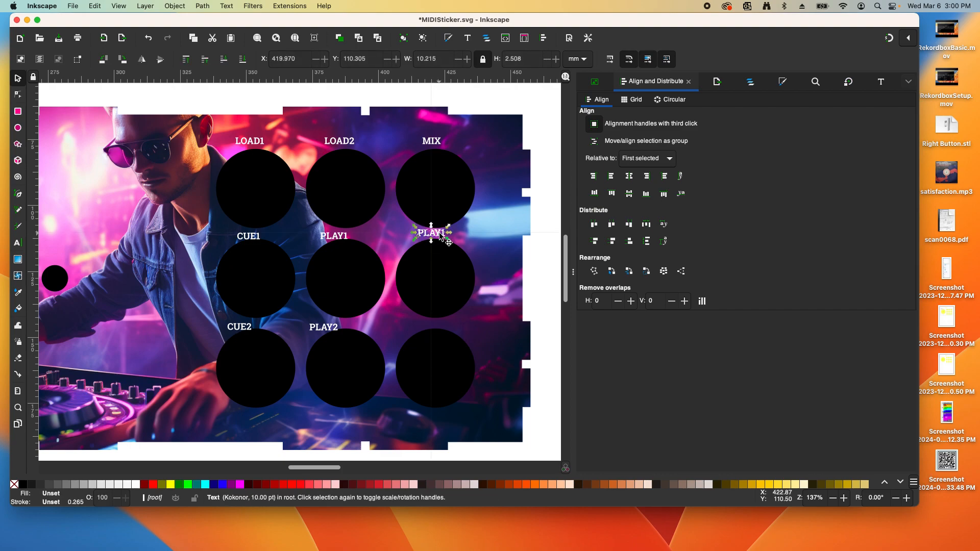
{"action": "left_click", "coordinate": [437, 233]}
{"action": "left_click", "coordinate": [433, 233]}
{"action": "left_click", "coordinate": [437, 233]}
{"action": "double_click", "coordinate": [438, 233]}
{"action": "double_click", "coordinate": [439, 233]}
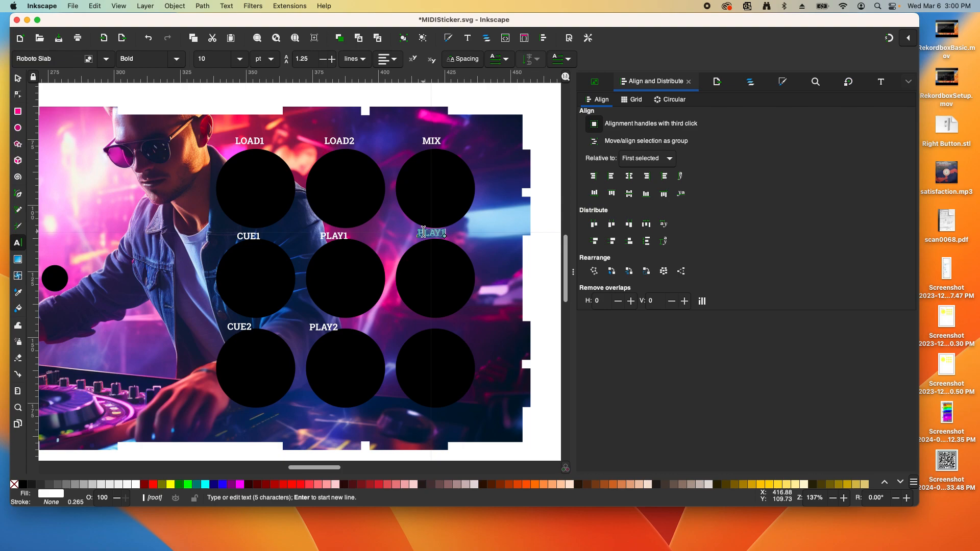
{"action": "type", "text": "HELP"}
{"action": "key", "text": "Escape"}
{"action": "left_click", "coordinate": [18, 78]}
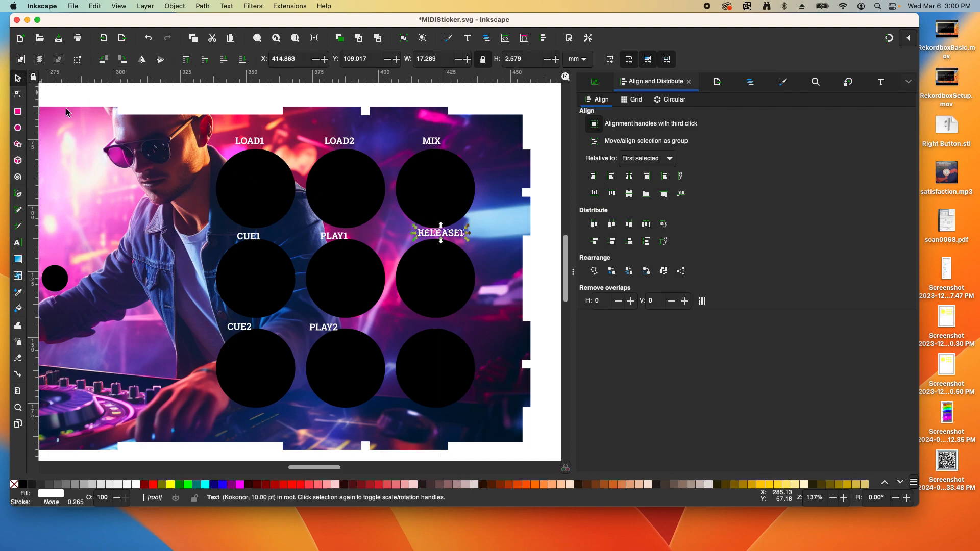
Paste a RELEASE1 copy above the bottom-right circle and change it to RELEASE2
{"action": "key", "text": "ctrl+v"}
{"action": "double_click", "coordinate": [436, 329]}
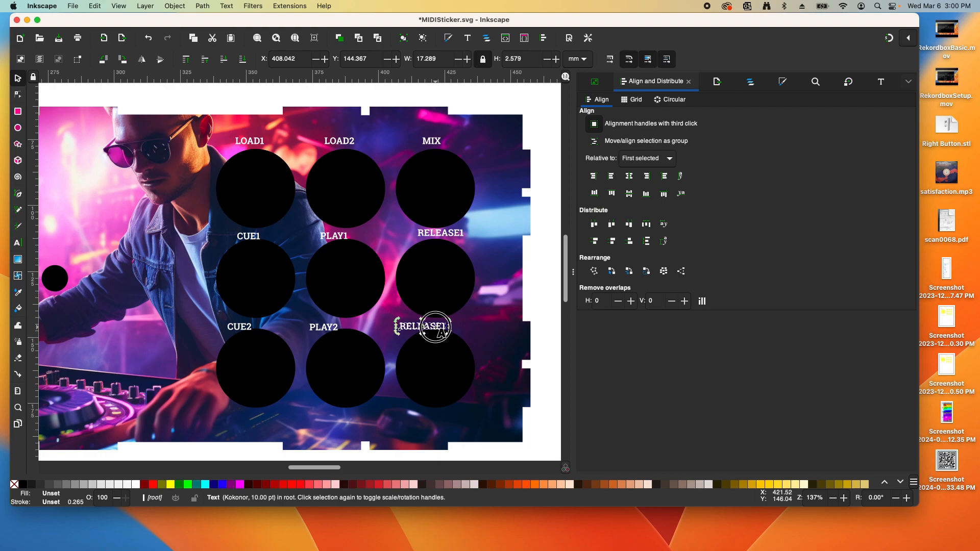
{"action": "left_click", "coordinate": [446, 326]}
{"action": "key", "text": "BackSpace"}
{"action": "type", "text": "2"}
{"action": "left_click", "coordinate": [18, 78]}
{"action": "left_click", "coordinate": [227, 93]}
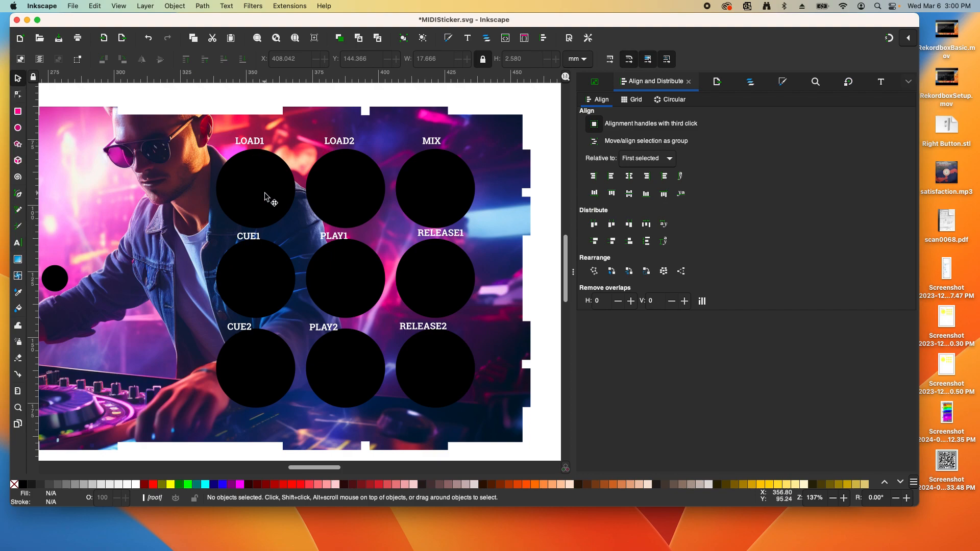
Centre LOAD1, CUE1 and CUE2 over the left column's circle
{"action": "left_click", "coordinate": [265, 197]}
{"action": "left_click", "coordinate": [263, 145], "text": "shift"}
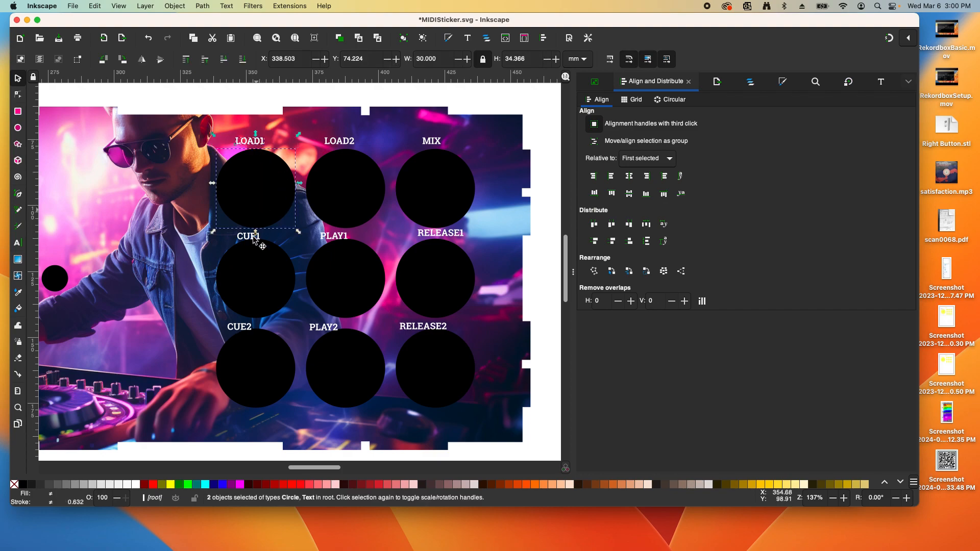
{"action": "left_click", "coordinate": [257, 238], "text": "shift"}
{"action": "left_click", "coordinate": [249, 327], "text": "shift"}
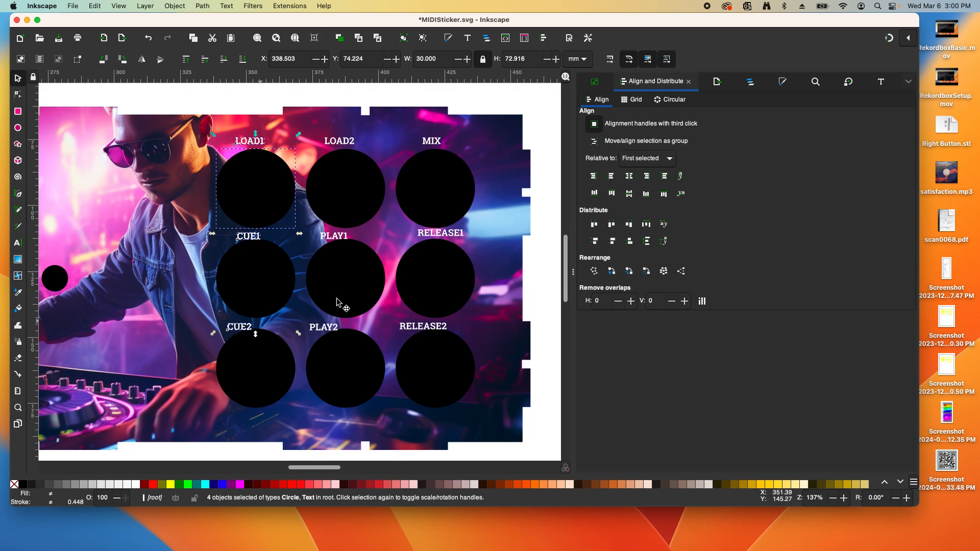
{"action": "left_click", "coordinate": [630, 177]}
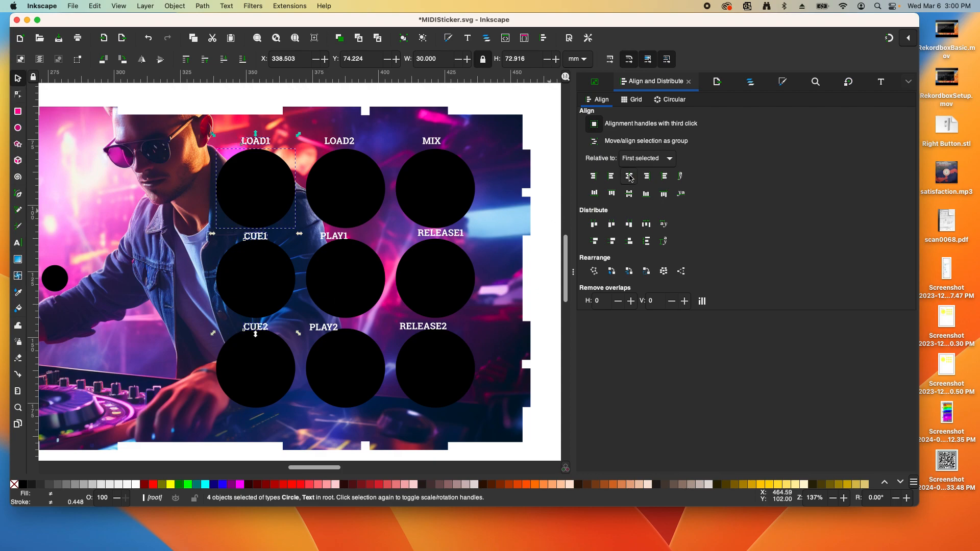
Centre LOAD2, PLAY1 and PLAY2 over the middle column's circle
{"action": "left_click", "coordinate": [368, 202]}
{"action": "left_click", "coordinate": [338, 141], "text": "shift"}
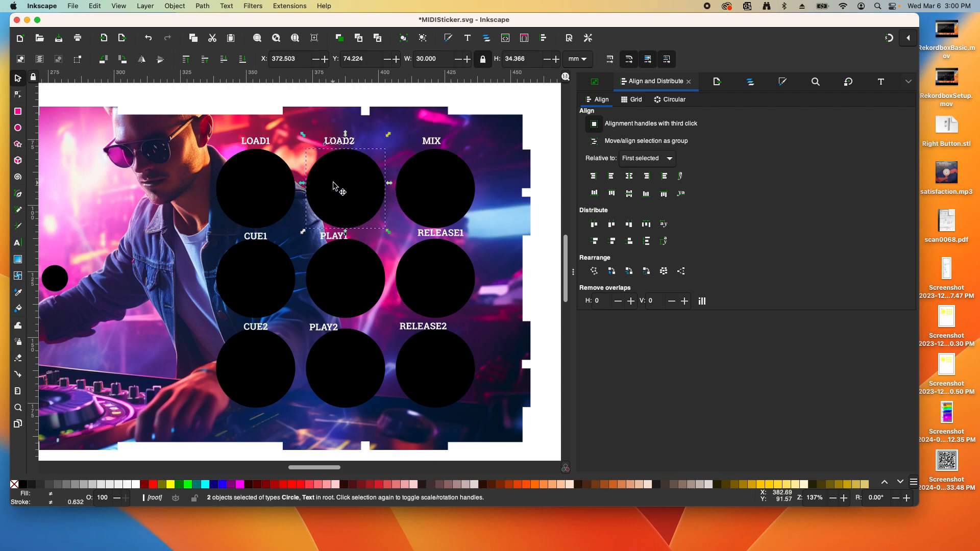
{"action": "left_click", "coordinate": [340, 235], "text": "shift"}
{"action": "left_click", "coordinate": [323, 330], "text": "shift"}
{"action": "left_click", "coordinate": [631, 177]}
Centre MIX, RELEASE1 and RELEASE2 over the right column's circle
{"action": "left_click", "coordinate": [458, 189]}
{"action": "left_click", "coordinate": [440, 148], "text": "shift"}
{"action": "left_click", "coordinate": [455, 234], "text": "shift"}
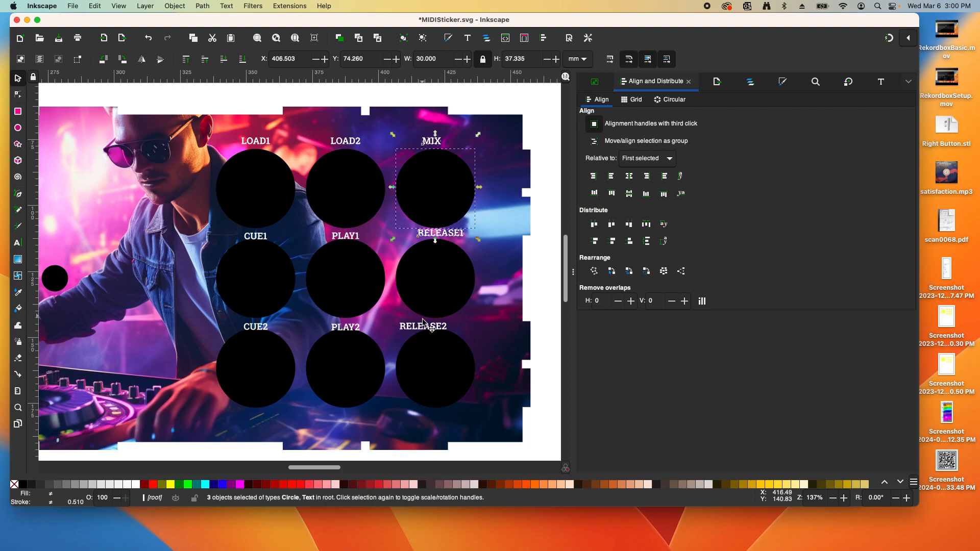
{"action": "left_click", "coordinate": [429, 327], "text": "shift"}
{"action": "left_click", "coordinate": [629, 177]}
{"action": "left_click", "coordinate": [477, 101]}
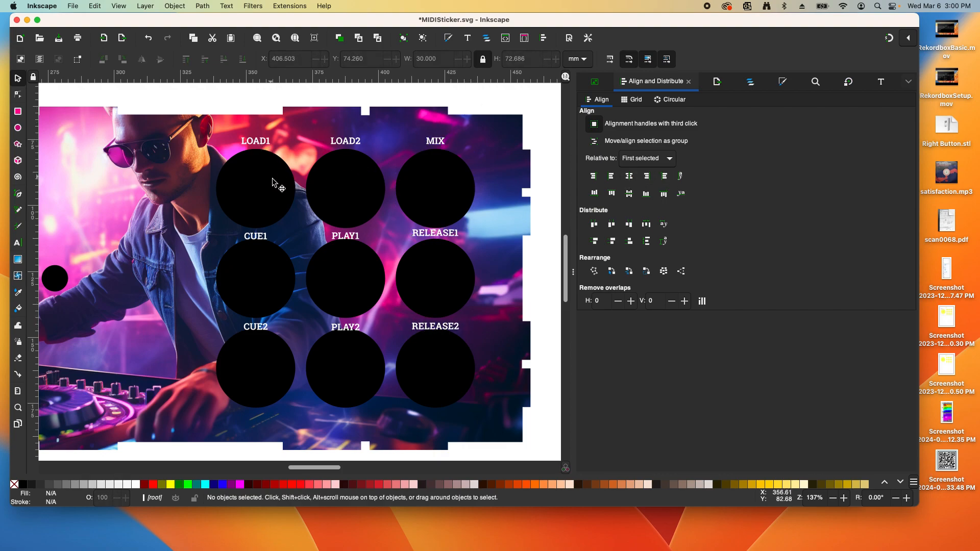
Select the top-row LOAD1, LOAD2 and MIX labels together
{"action": "left_click", "coordinate": [256, 142]}
{"action": "left_click", "coordinate": [359, 147], "text": "shift"}
{"action": "left_click", "coordinate": [442, 147], "text": "shift"}
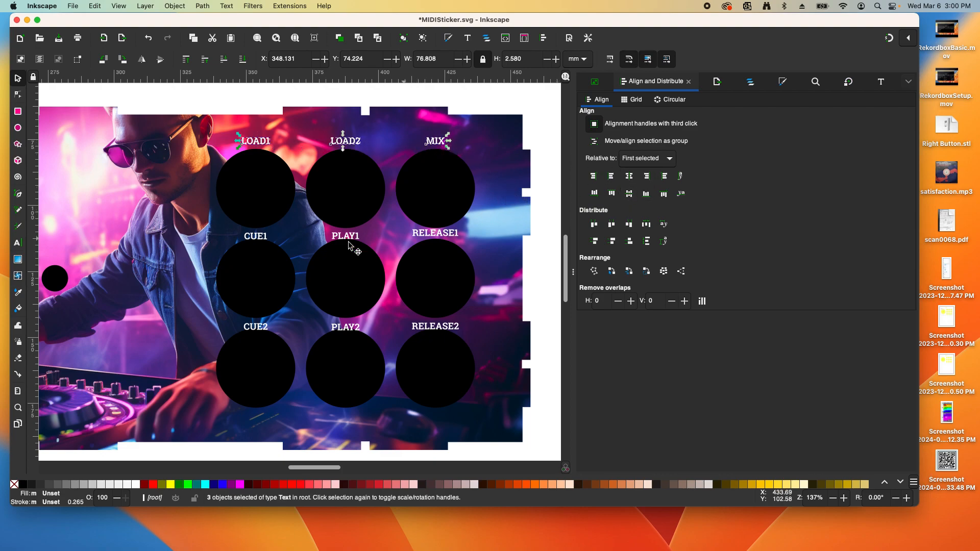
Align the middle-row labels CUE1, PLAY1 and RELEASE1 at one height, nudged up slightly
{"action": "left_click", "coordinate": [261, 236]}
{"action": "left_click", "coordinate": [358, 237], "text": "shift"}
{"action": "left_click", "coordinate": [448, 238], "text": "shift"}
{"action": "left_click", "coordinate": [629, 195]}
{"action": "key", "text": "Up"}
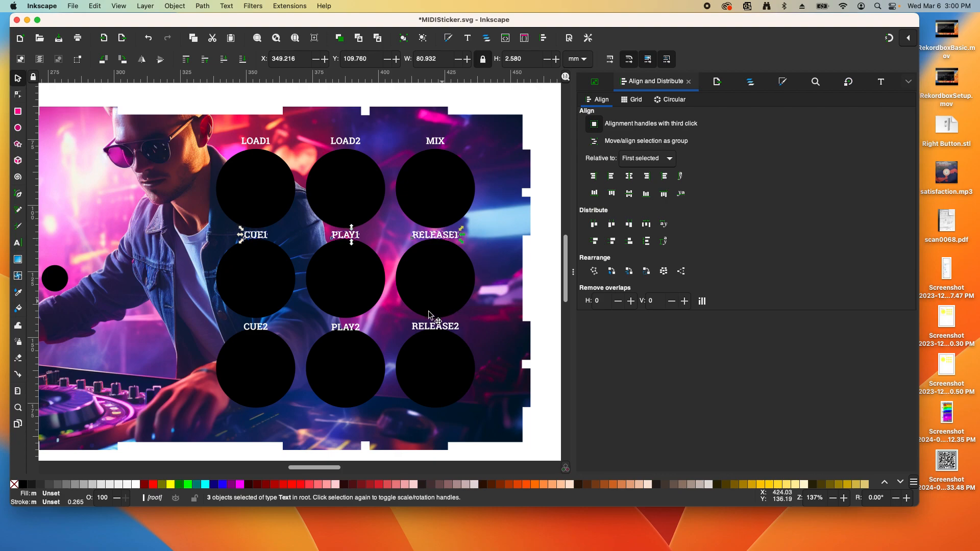
Align the bottom-row labels CUE2, PLAY2 and RELEASE2 at one height, nudged up slightly
{"action": "left_click", "coordinate": [261, 331]}
{"action": "left_click", "coordinate": [352, 329], "text": "shift"}
{"action": "left_click", "coordinate": [447, 327], "text": "shift"}
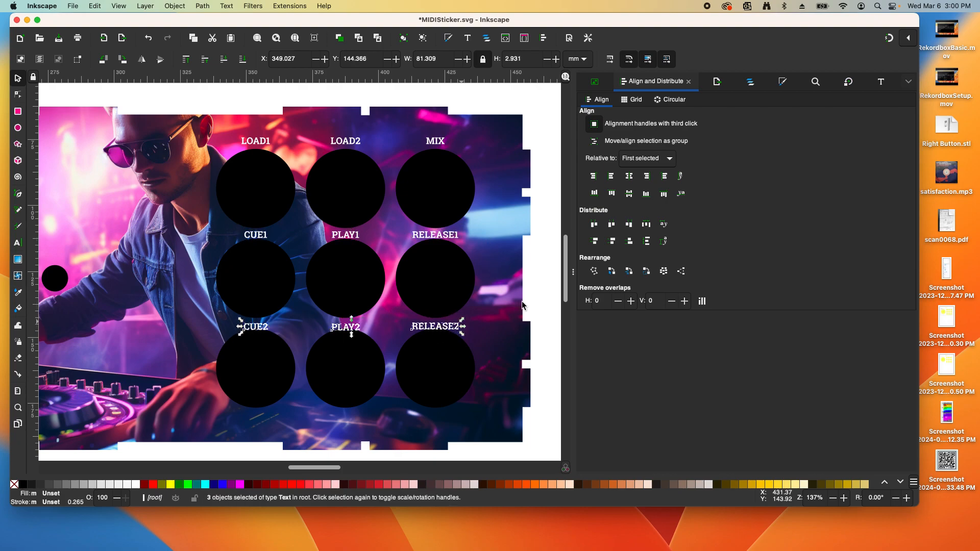
{"action": "left_click", "coordinate": [632, 198]}
{"action": "key", "text": "Up"}
{"action": "key", "text": "Up"}
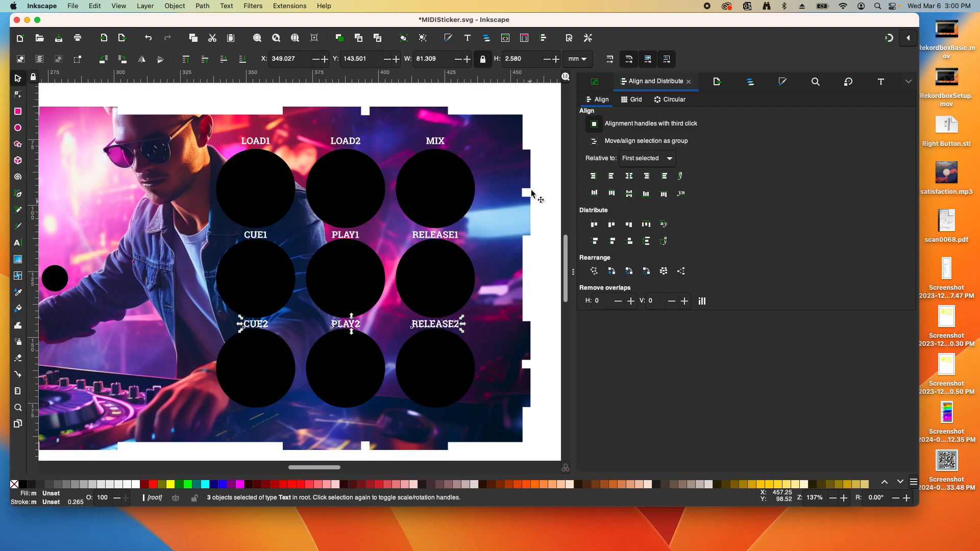
Align the top-row labels LOAD1, LOAD2 and MIX with MIX, nudged up slightly
{"action": "left_click", "coordinate": [541, 140]}
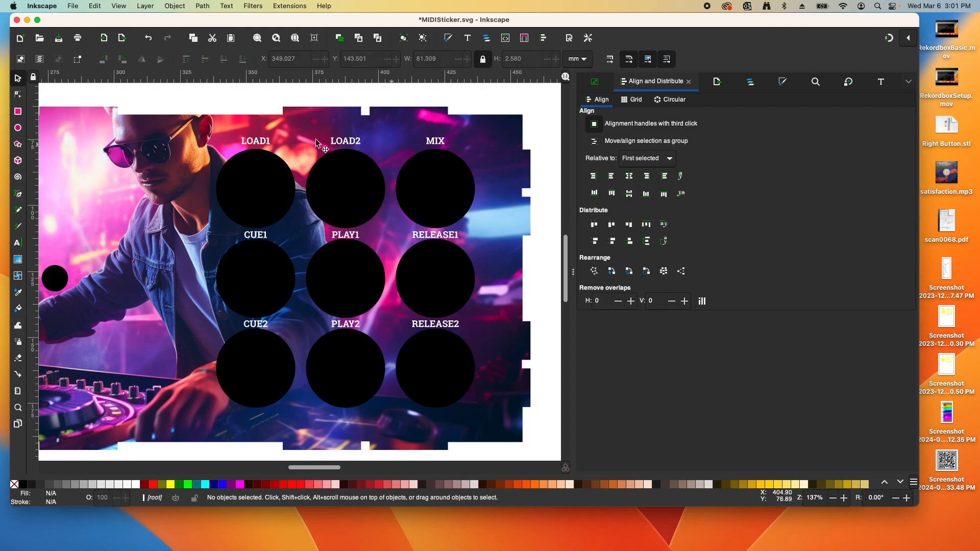
{"action": "left_click", "coordinate": [270, 143]}
{"action": "left_click", "coordinate": [347, 143], "text": "shift"}
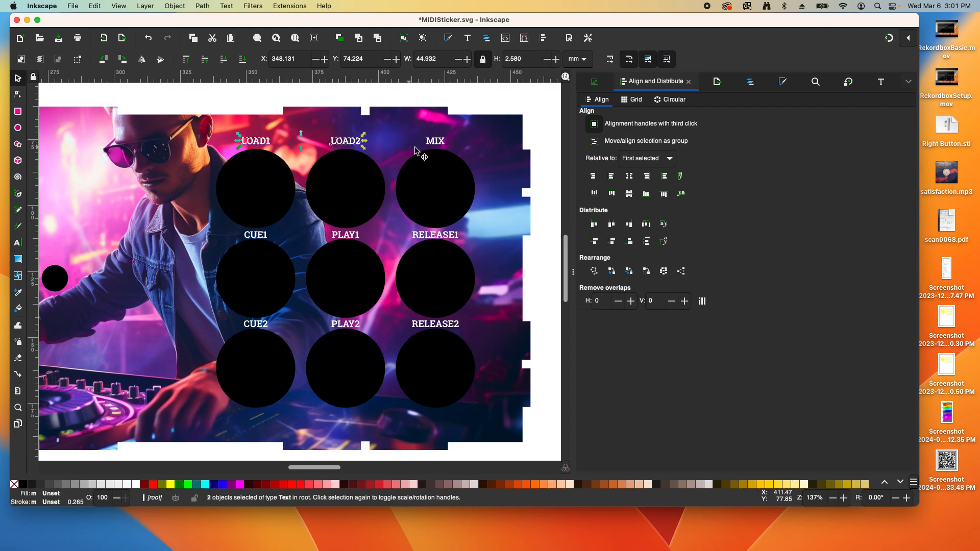
{"action": "left_click", "coordinate": [436, 146], "text": "shift"}
{"action": "key", "text": "ctrl+alt+KP_8"}
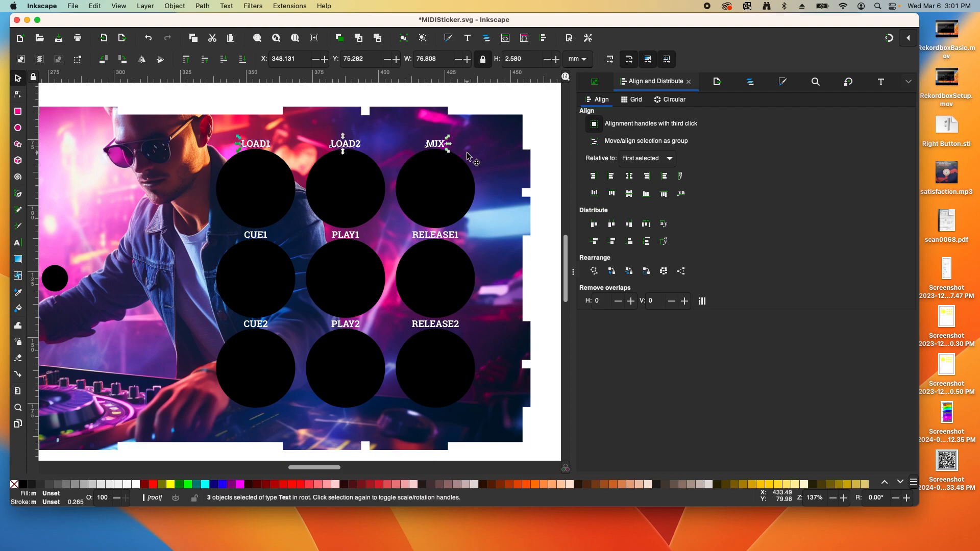
{"action": "key", "text": "Up"}
{"action": "left_click", "coordinate": [538, 145]}
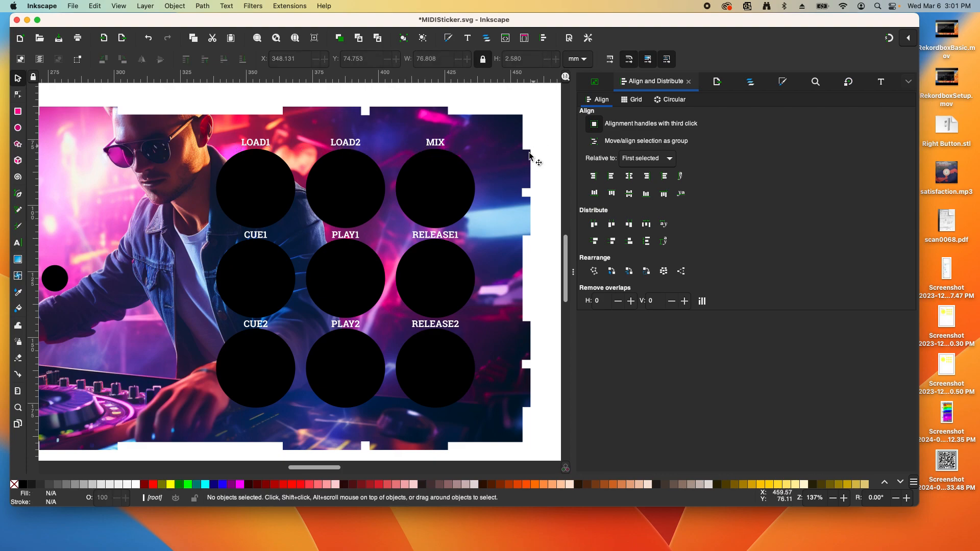
Select all nine button circles and fill them with white
{"action": "scroll", "coordinate": [525, 161], "scroll_direction": "down", "scroll_amount": 1}
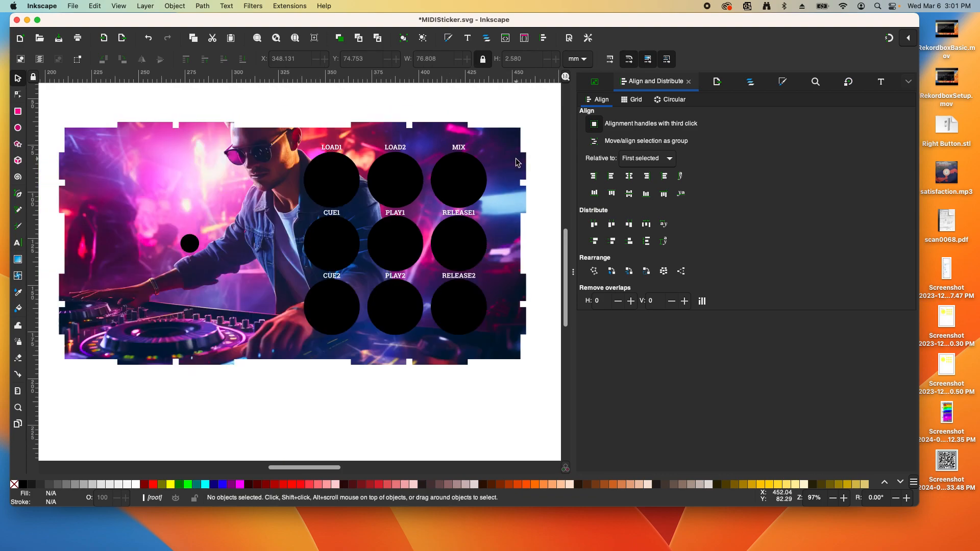
{"action": "left_click", "coordinate": [345, 190]}
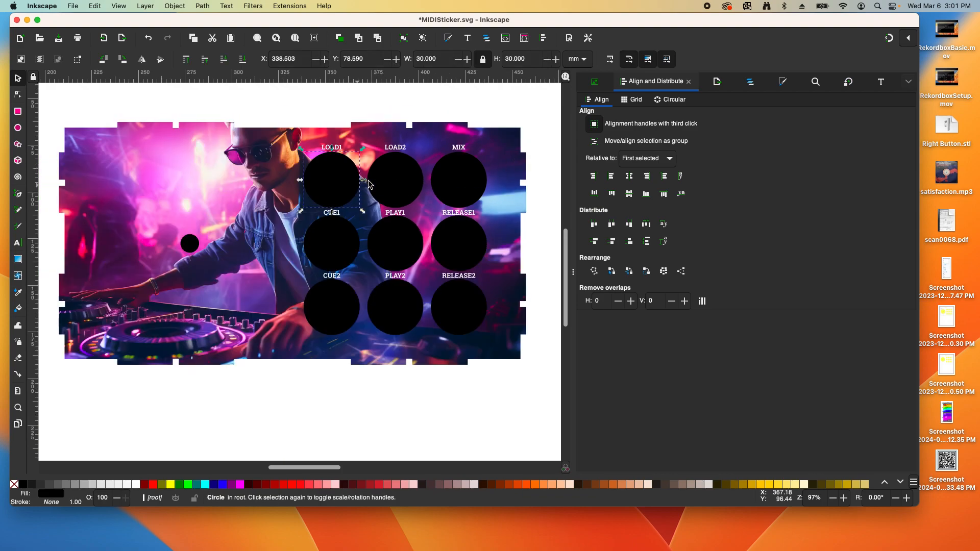
{"action": "left_click", "coordinate": [401, 188], "text": "shift"}
{"action": "left_click", "coordinate": [450, 190], "text": "shift"}
{"action": "left_click", "coordinate": [459, 250], "text": "shift"}
{"action": "left_click", "coordinate": [402, 249], "text": "shift"}
{"action": "left_click", "coordinate": [334, 246], "text": "shift"}
{"action": "left_click", "coordinate": [369, 310], "text": "shift"}
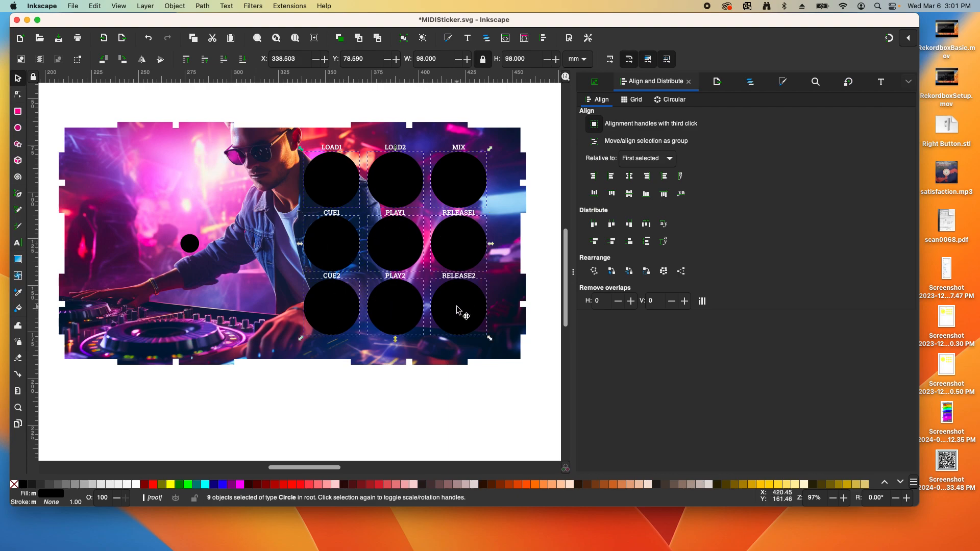
{"action": "left_click", "coordinate": [137, 484]}
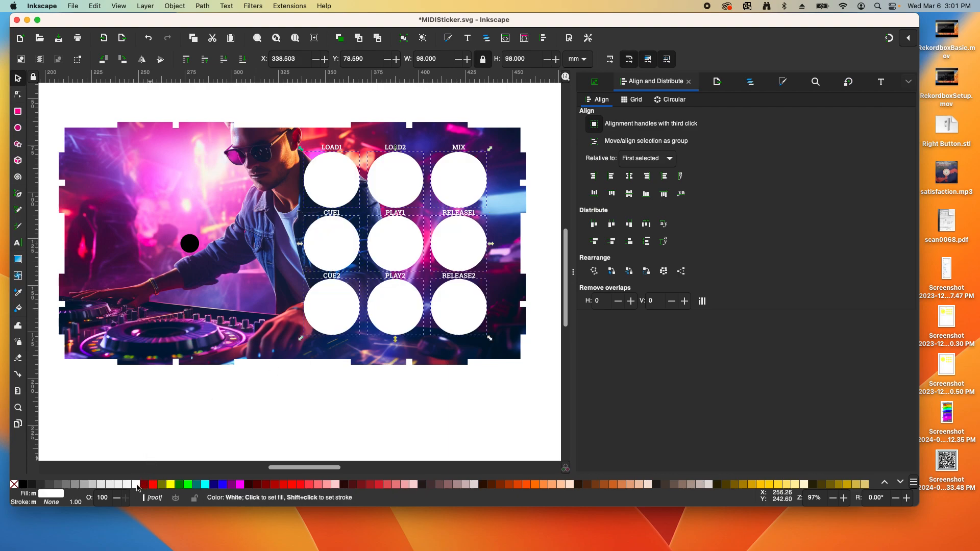
Set the nine circles' opacity to 10%, then change it to 20%
{"action": "double_click", "coordinate": [109, 499]}
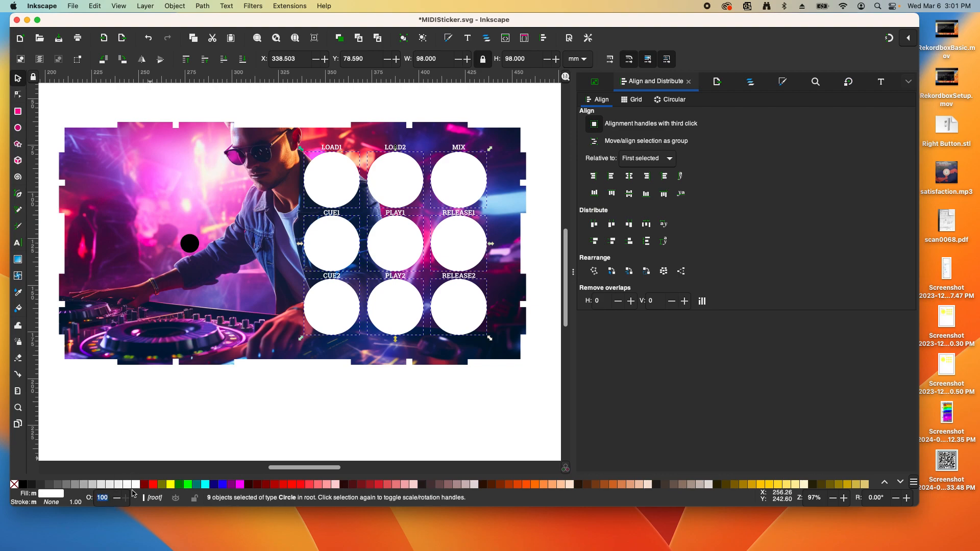
{"action": "key", "text": "Return"}
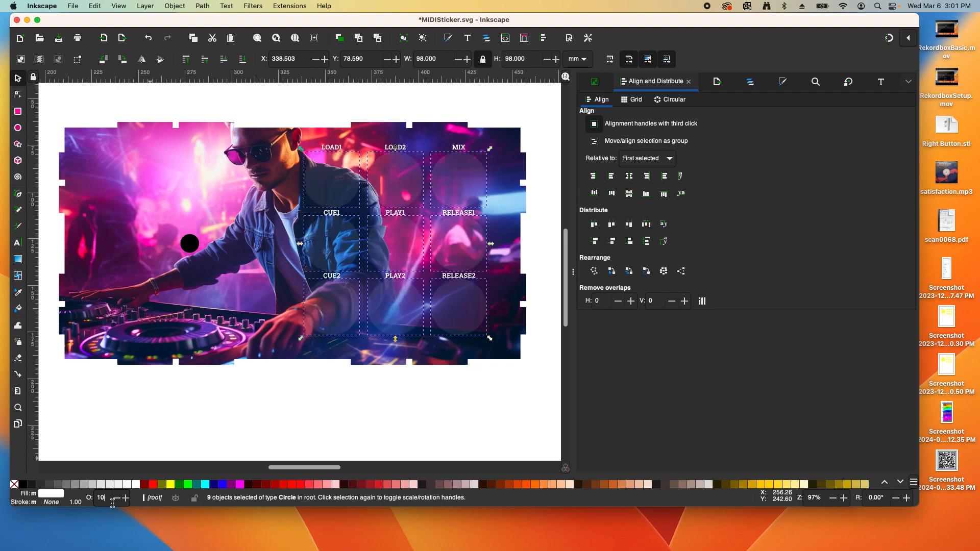
{"action": "double_click", "coordinate": [102, 497]}
{"action": "type", "text": "20"}
{"action": "key", "text": "Return"}
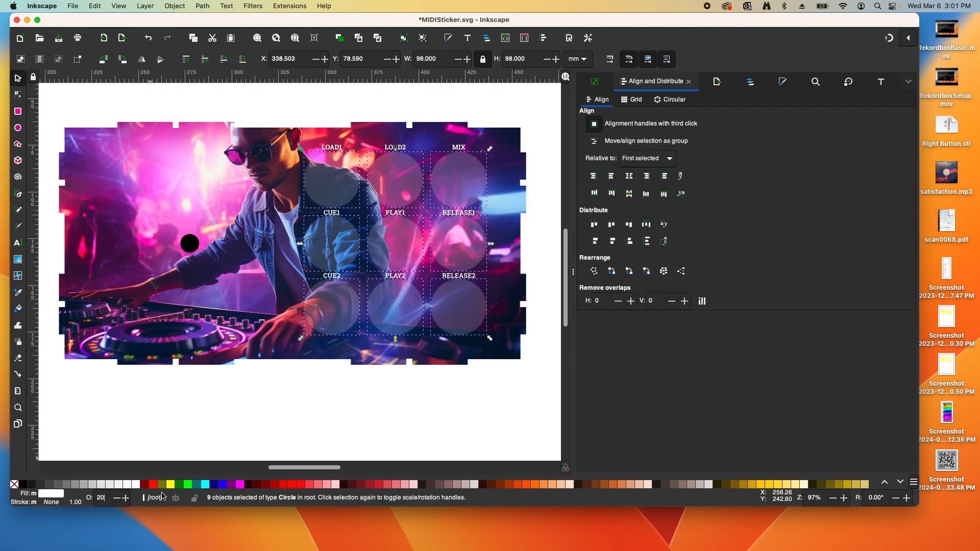
{"action": "left_click", "coordinate": [234, 427]}
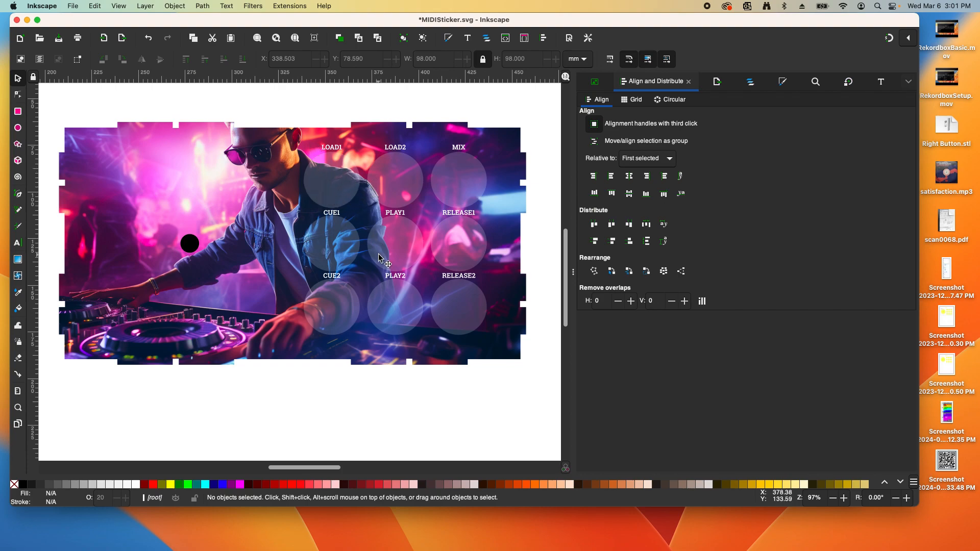
In Document Properties, set the page format to US Letter in portrait orientation
{"action": "scroll", "coordinate": [384, 260], "scroll_direction": "down", "scroll_amount": 2}
{"action": "scroll", "coordinate": [398, 253], "scroll_direction": "down", "scroll_amount": 1}
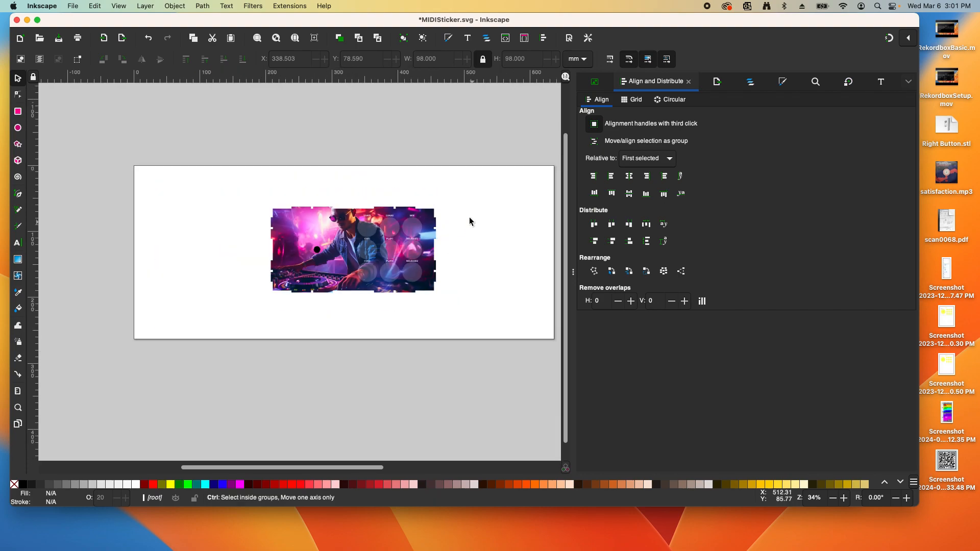
{"action": "scroll", "coordinate": [512, 235], "scroll_direction": "up", "scroll_amount": 1}
{"action": "scroll", "coordinate": [512, 232], "scroll_direction": "down", "scroll_amount": 1}
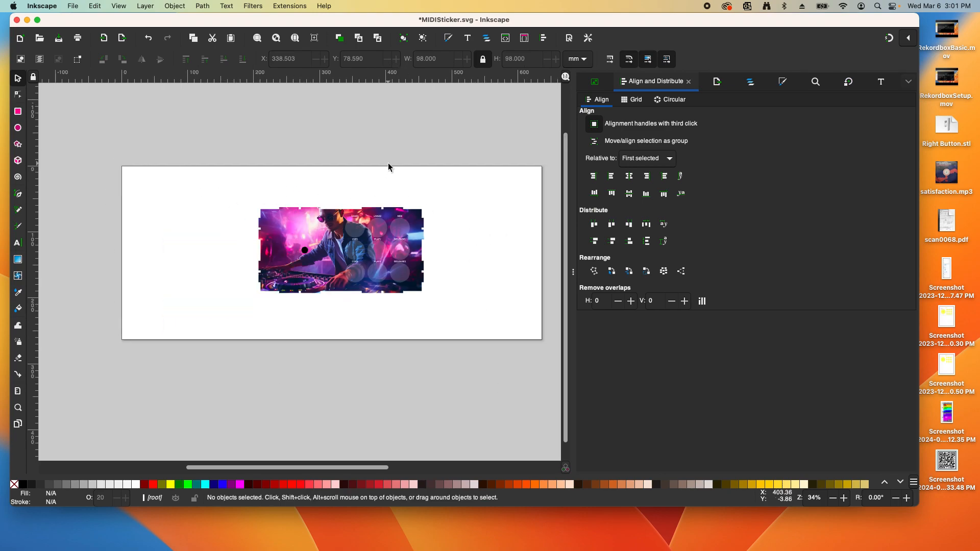
{"action": "left_click", "coordinate": [72, 7]}
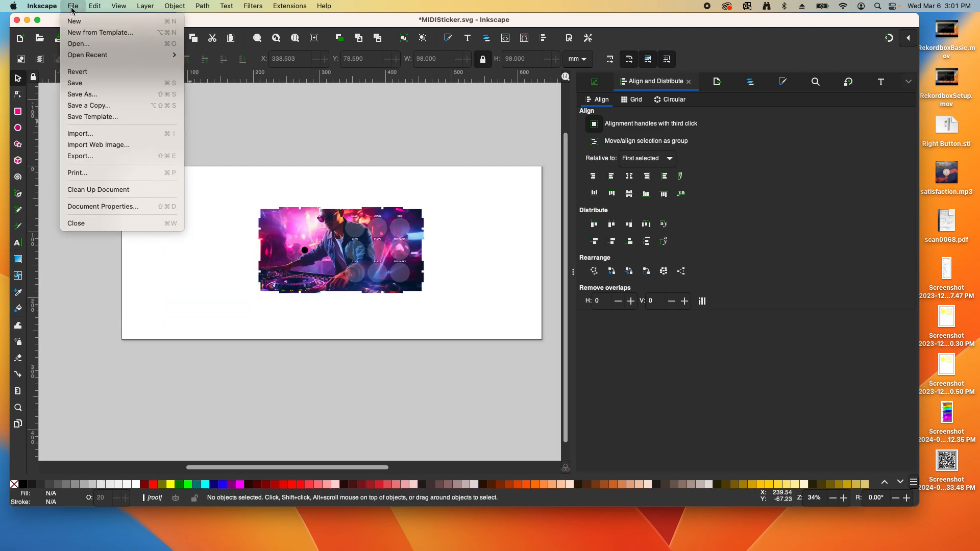
{"action": "left_click", "coordinate": [109, 205]}
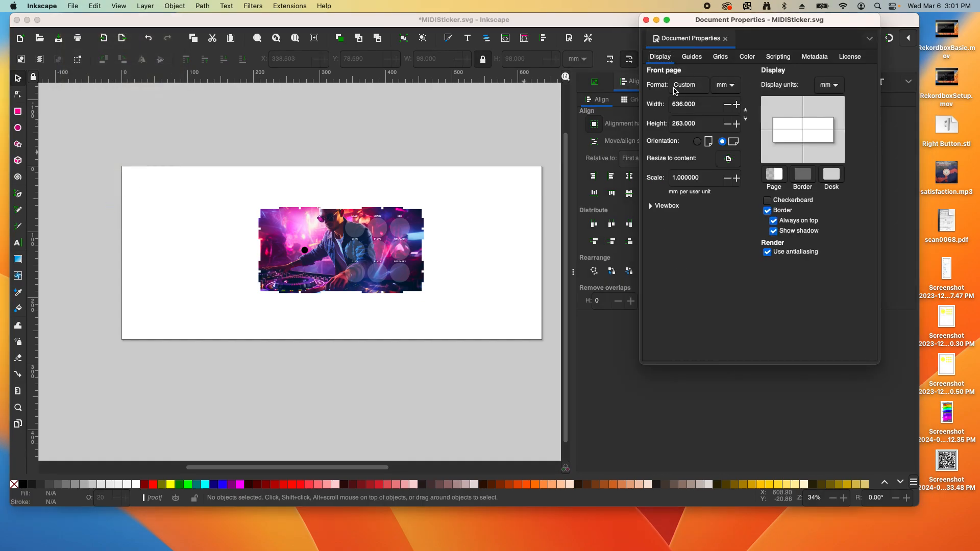
{"action": "left_click", "coordinate": [697, 87]}
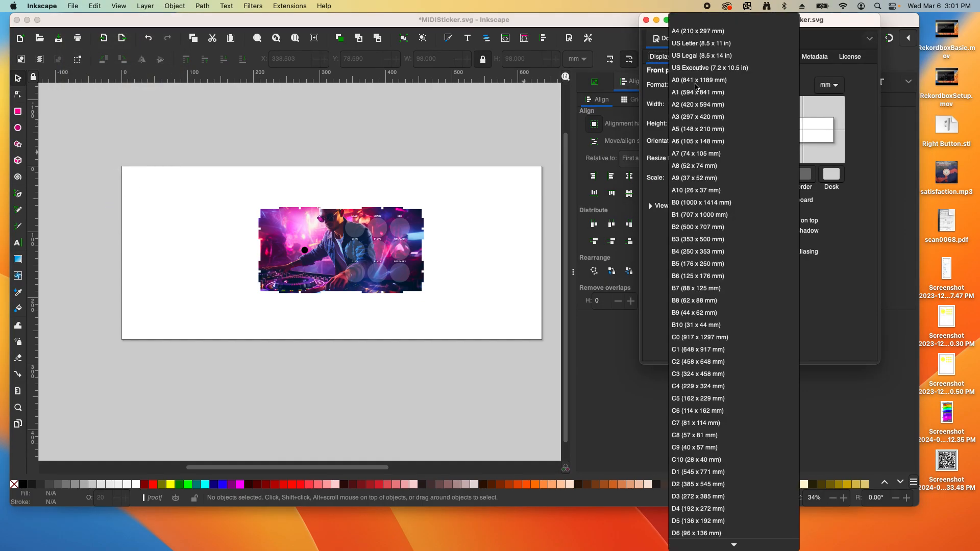
{"action": "left_click", "coordinate": [700, 44]}
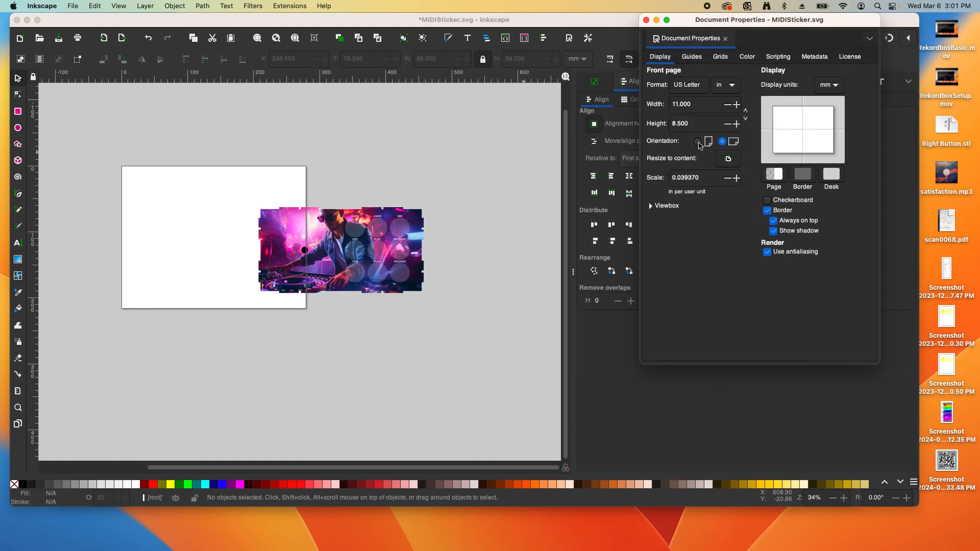
{"action": "left_click", "coordinate": [697, 142]}
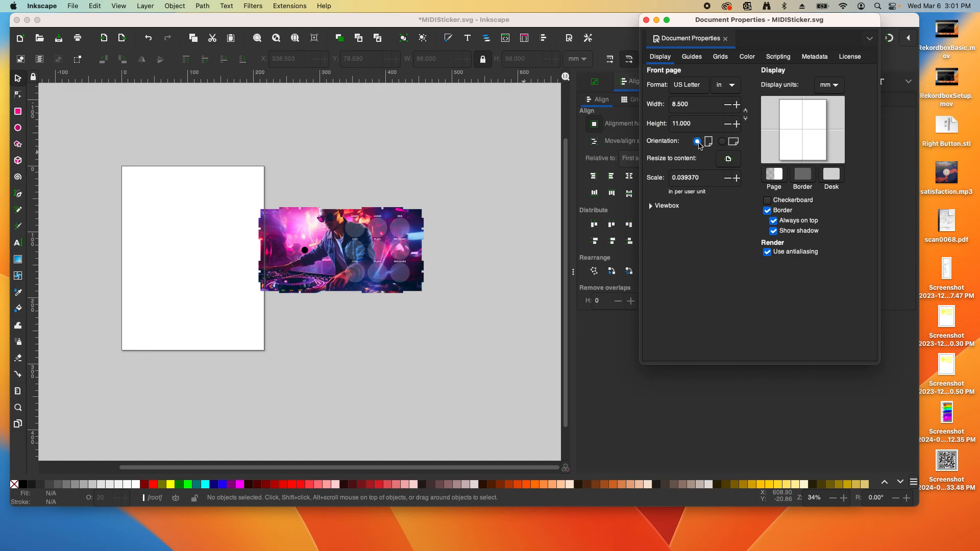
{"action": "left_click", "coordinate": [467, 167]}
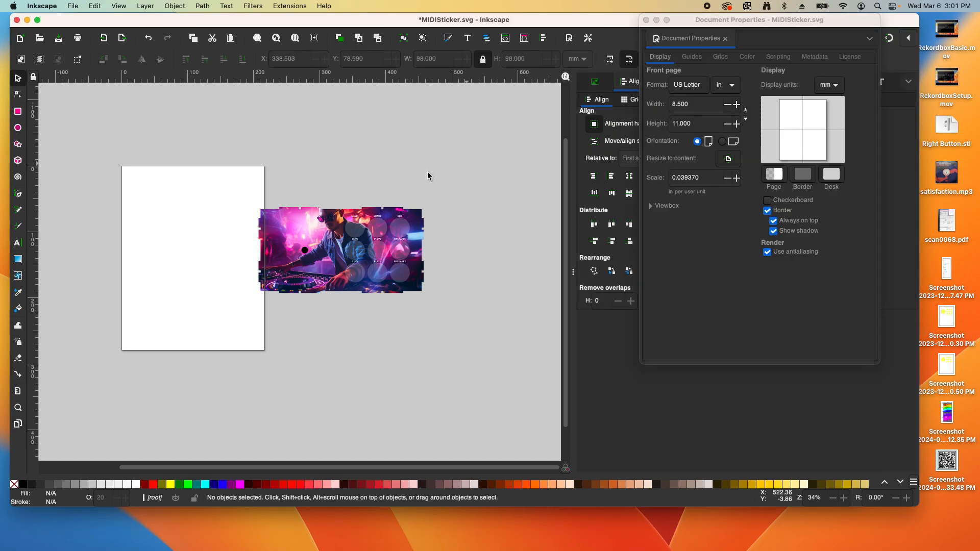
{"action": "left_click", "coordinate": [646, 20]}
Group all 20 sticker objects and rotate the group 90° counter-clockwise
{"action": "left_click_drag", "start_coordinate": [234, 189], "coordinate": [454, 310]}
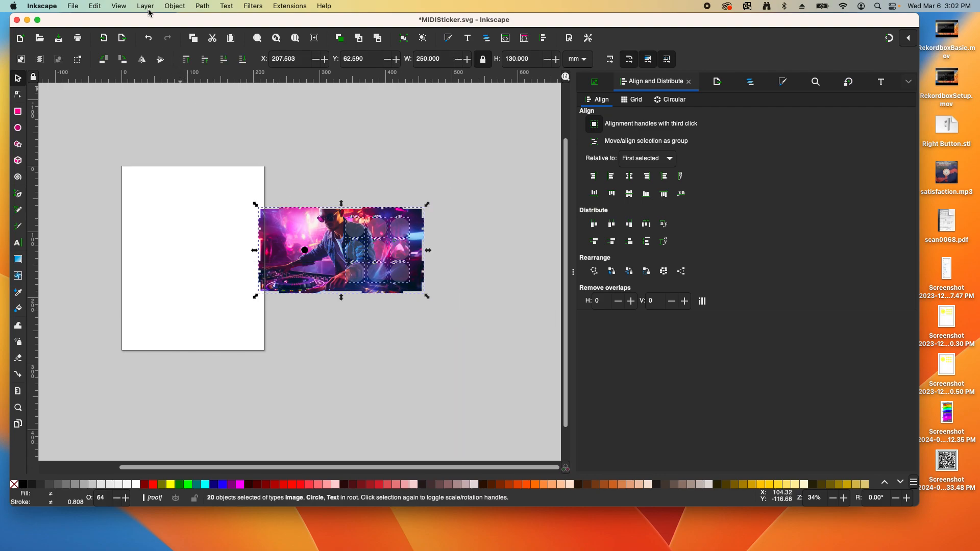
{"action": "left_click", "coordinate": [175, 5]}
{"action": "left_click", "coordinate": [188, 94]}
{"action": "left_click", "coordinate": [102, 61]}
Move the rotated sticker onto the white page and save MIDISticker.svg
{"action": "left_click_drag", "start_coordinate": [327, 207], "coordinate": [181, 220]}
{"action": "left_click", "coordinate": [241, 242]}
{"action": "scroll", "coordinate": [182, 252], "scroll_direction": "up", "scroll_amount": 1}
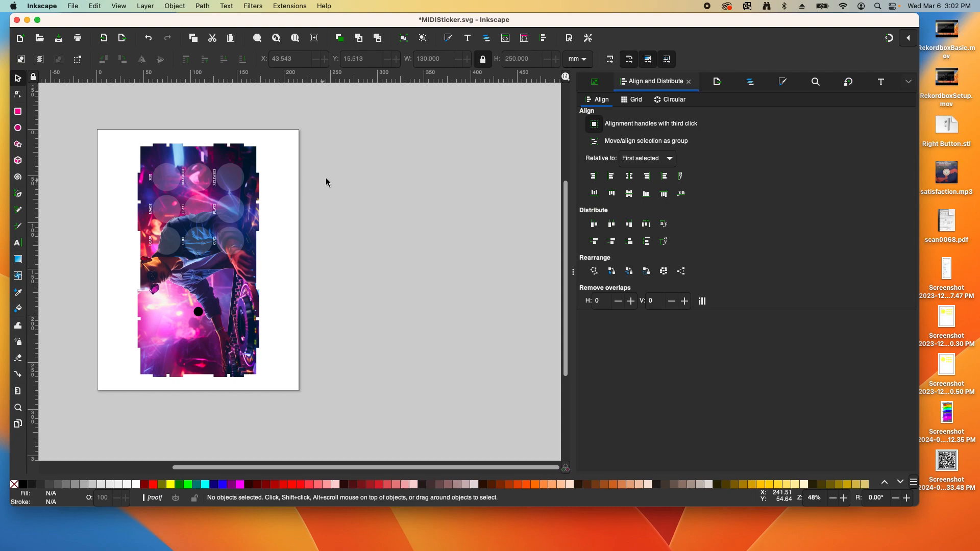
{"action": "key", "text": "super+s"}
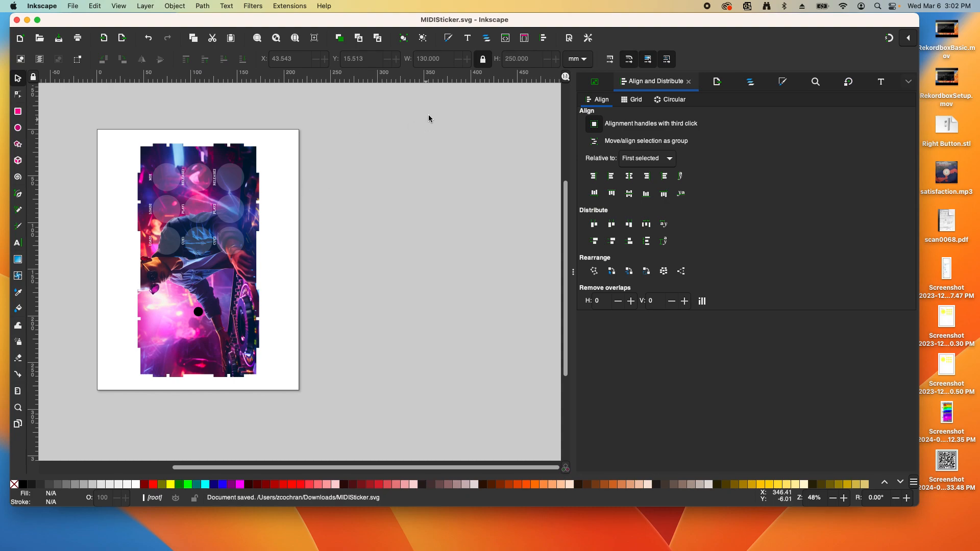
Save a copy as MIDISticker.pdf (Portable Document Format) in Downloads, accepting the PDF options
{"action": "left_click", "coordinate": [73, 6]}
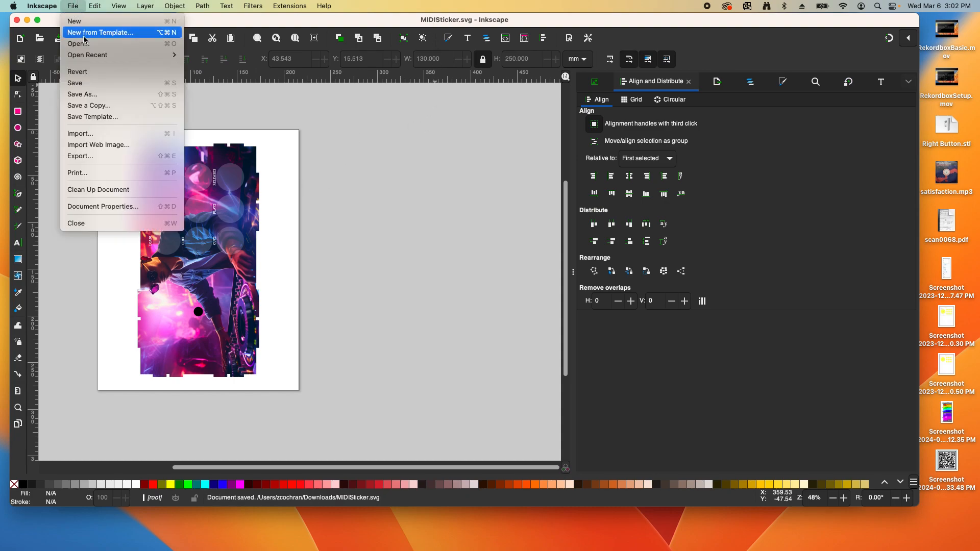
{"action": "left_click", "coordinate": [97, 95]}
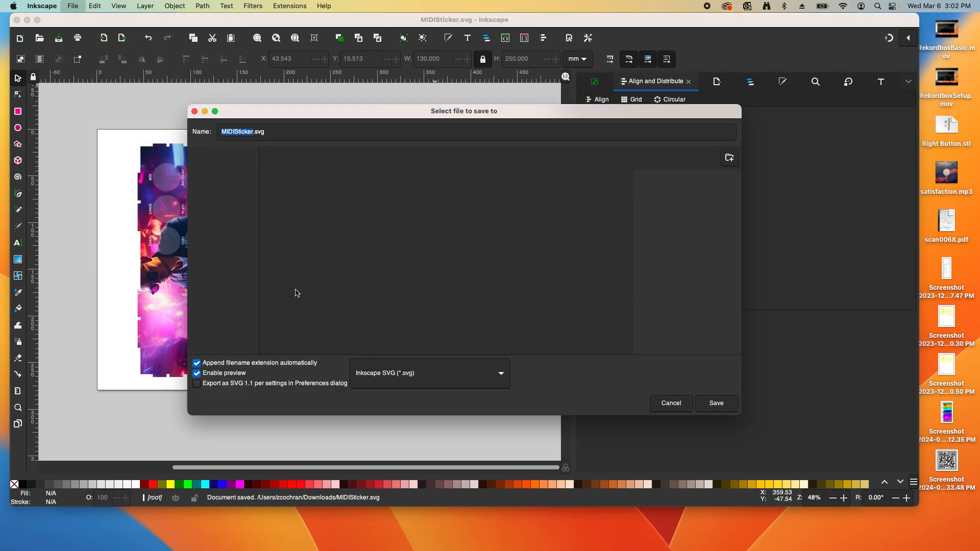
{"action": "left_click", "coordinate": [387, 376]}
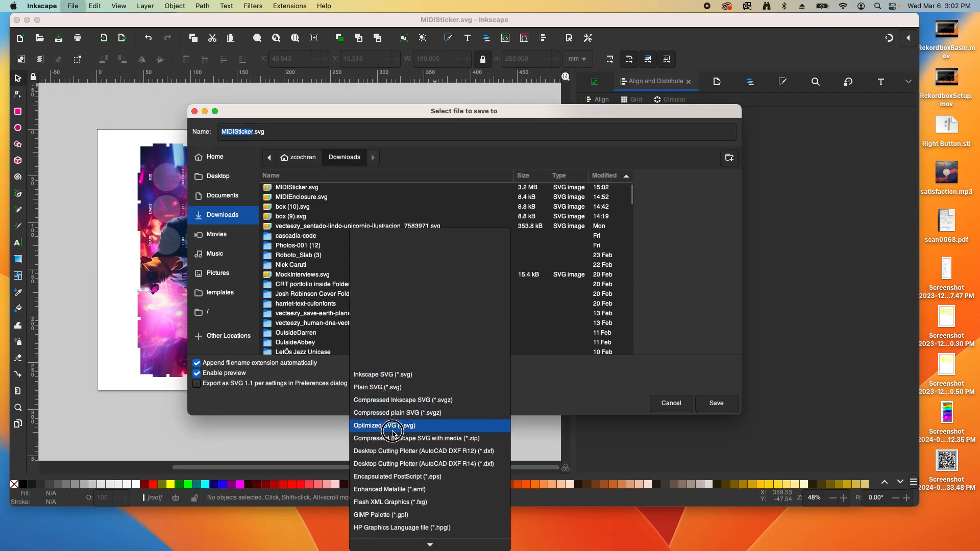
{"action": "scroll", "coordinate": [408, 510], "scroll_direction": "down", "scroll_amount": 3}
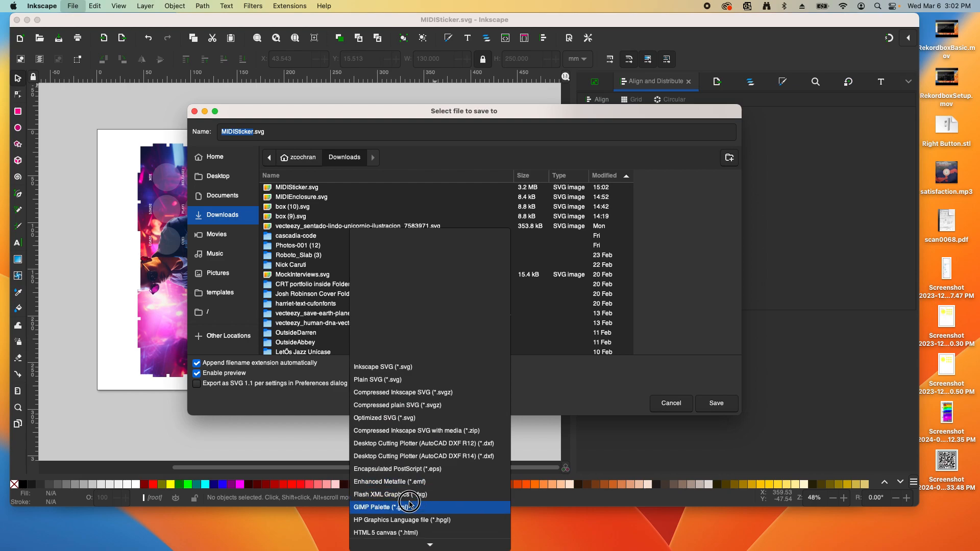
{"action": "scroll", "coordinate": [411, 495], "scroll_direction": "down", "scroll_amount": 8}
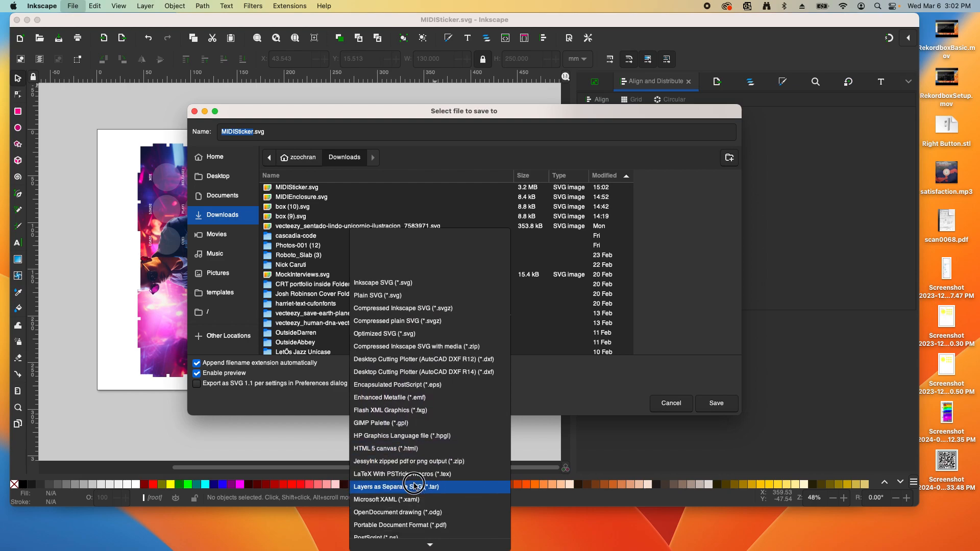
{"action": "left_click", "coordinate": [409, 478]}
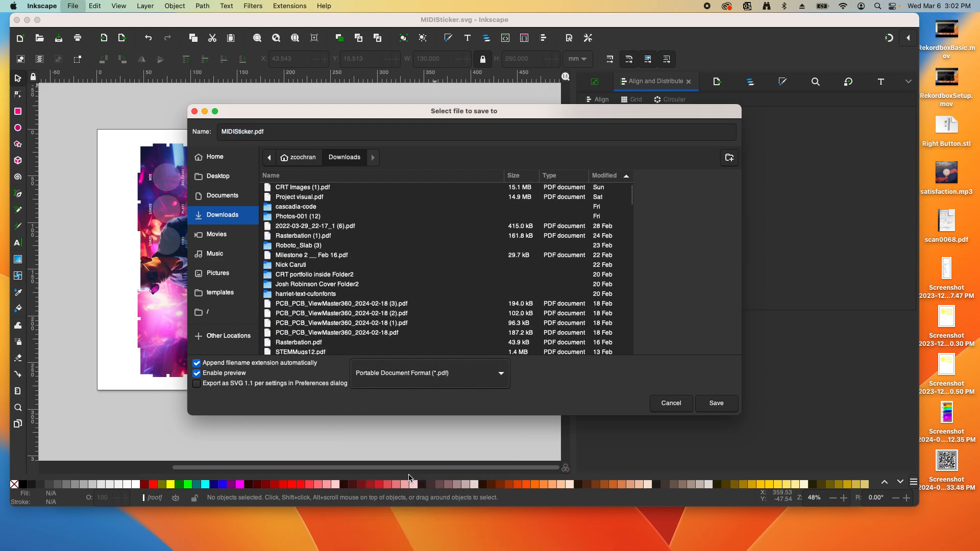
{"action": "left_click", "coordinate": [724, 409]}
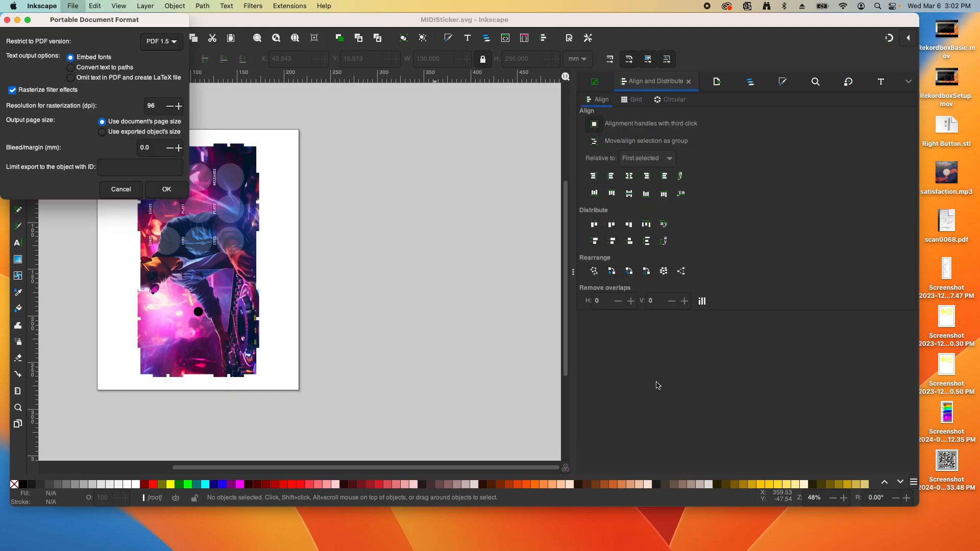
{"action": "left_click", "coordinate": [166, 190]}
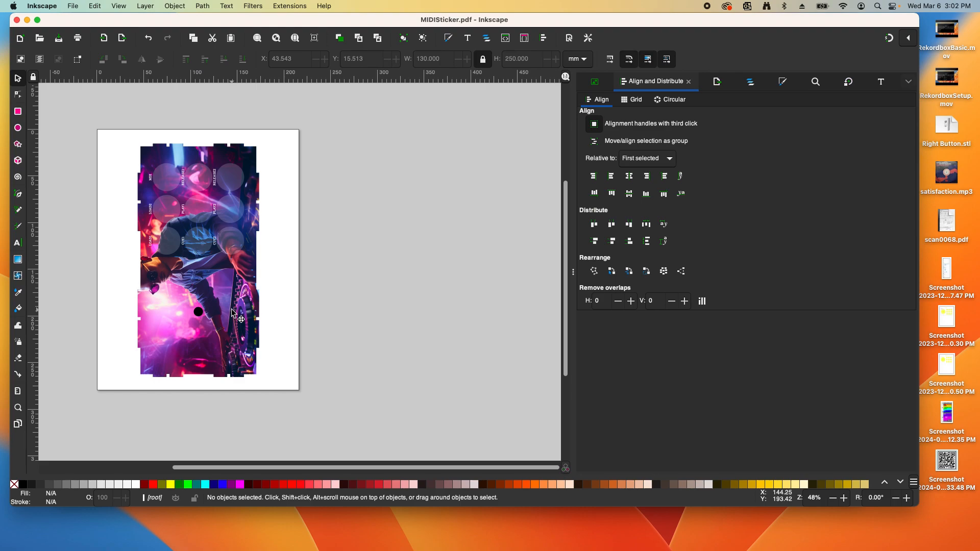
Ungroup the sticker back into its 20 separate objects
{"action": "left_click", "coordinate": [197, 315]}
{"action": "left_click", "coordinate": [199, 315]}
{"action": "left_click", "coordinate": [211, 319]}
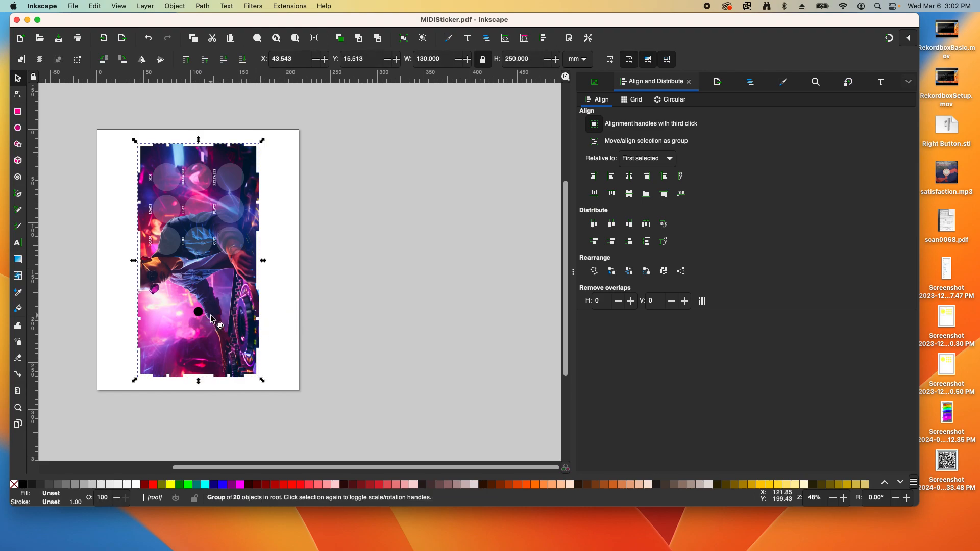
{"action": "left_click", "coordinate": [174, 6]}
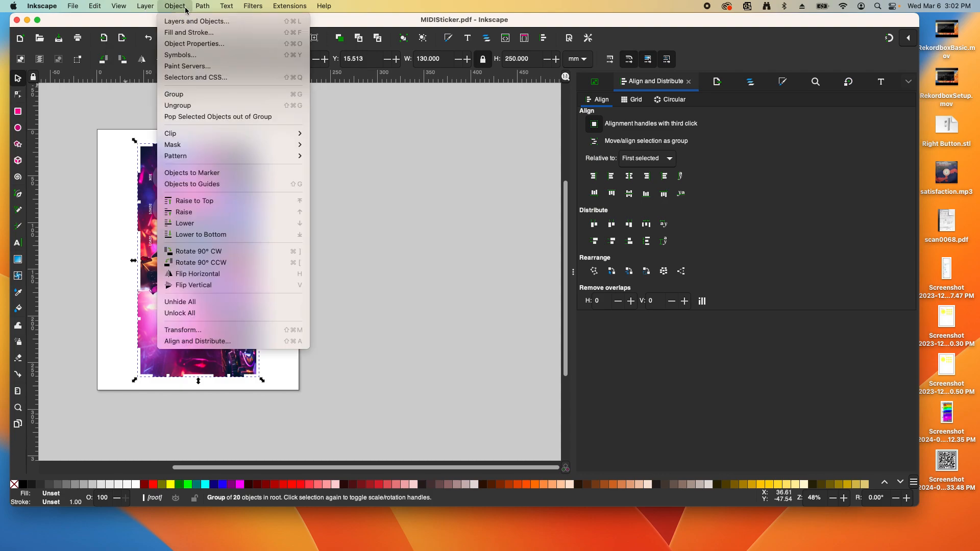
{"action": "left_click", "coordinate": [172, 116]}
{"action": "left_click", "coordinate": [283, 206]}
{"action": "left_click", "coordinate": [200, 310]}
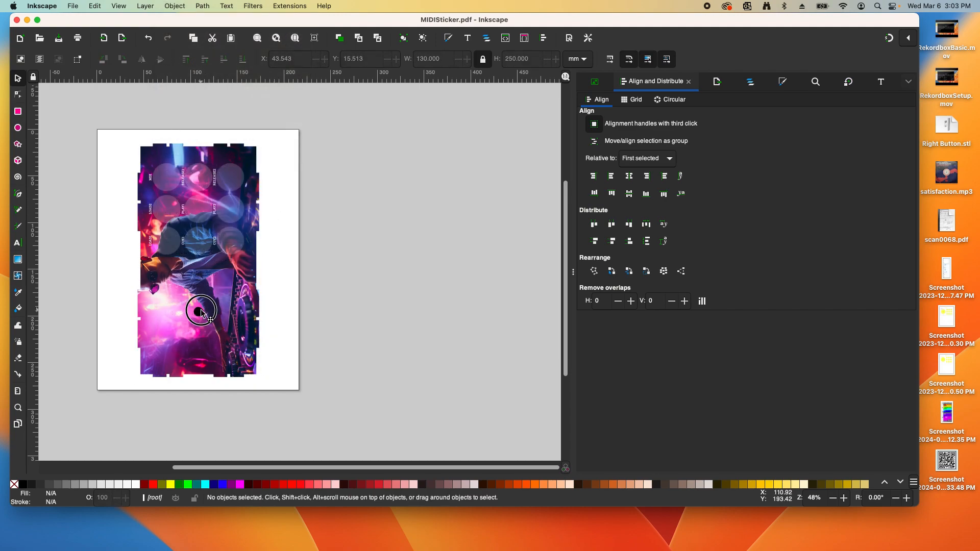
{"action": "left_click", "coordinate": [183, 8]}
{"action": "left_click", "coordinate": [185, 106]}
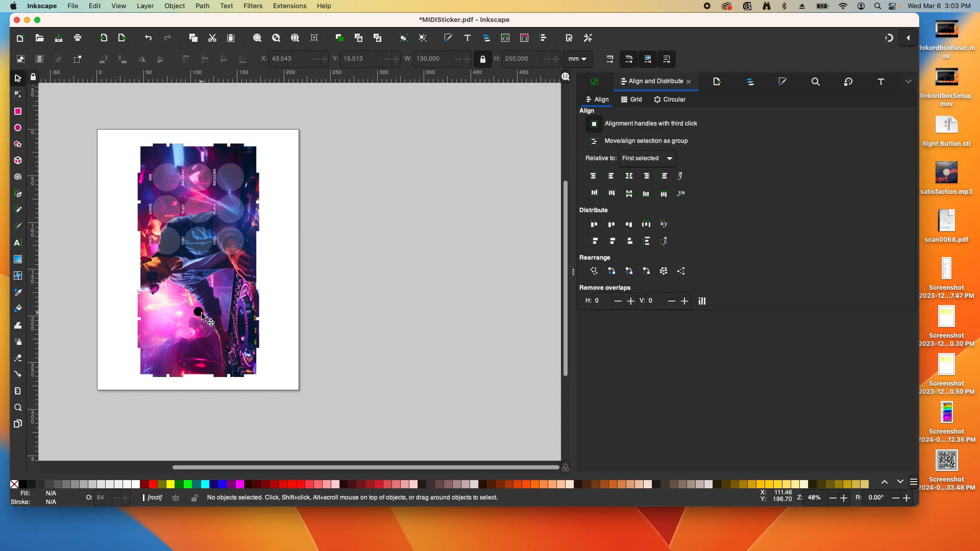
Make the small black dot white with 25% opacity
{"action": "left_click", "coordinate": [199, 311]}
{"action": "left_click", "coordinate": [137, 484]}
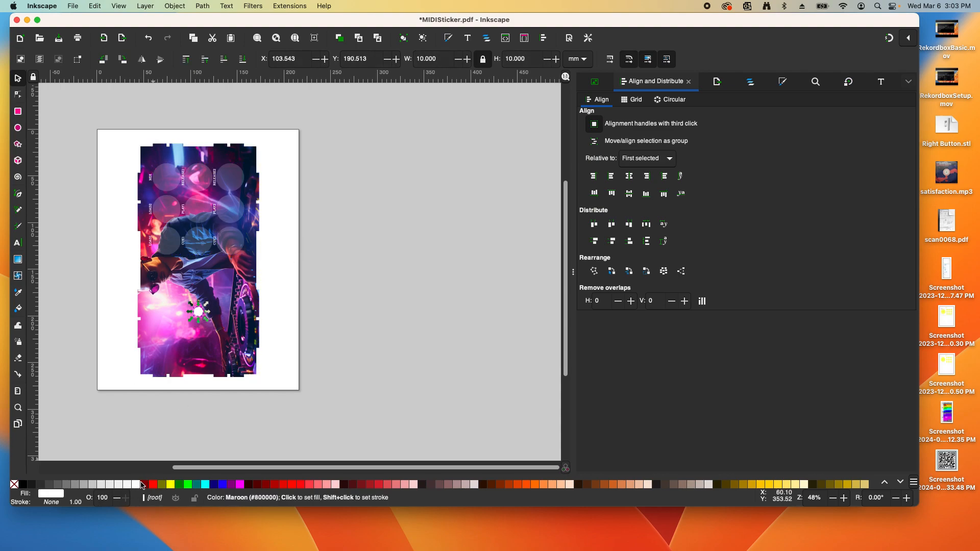
{"action": "left_click", "coordinate": [104, 499]}
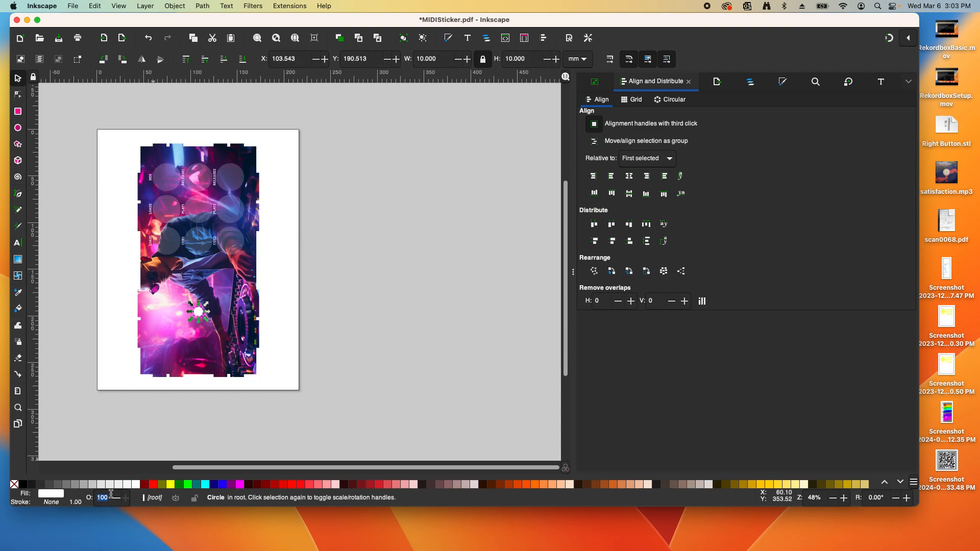
{"action": "type", "text": "25"}
{"action": "left_click", "coordinate": [272, 332]}
Re-save MIDISticker.pdf, confirming the PDF save options
{"action": "scroll", "coordinate": [207, 322], "scroll_direction": "up", "scroll_amount": 3}
{"action": "scroll", "coordinate": [194, 302], "scroll_direction": "down", "scroll_amount": 2}
{"action": "scroll", "coordinate": [192, 303], "scroll_direction": "up", "scroll_amount": 2}
{"action": "scroll", "coordinate": [192, 303], "scroll_direction": "down", "scroll_amount": 2}
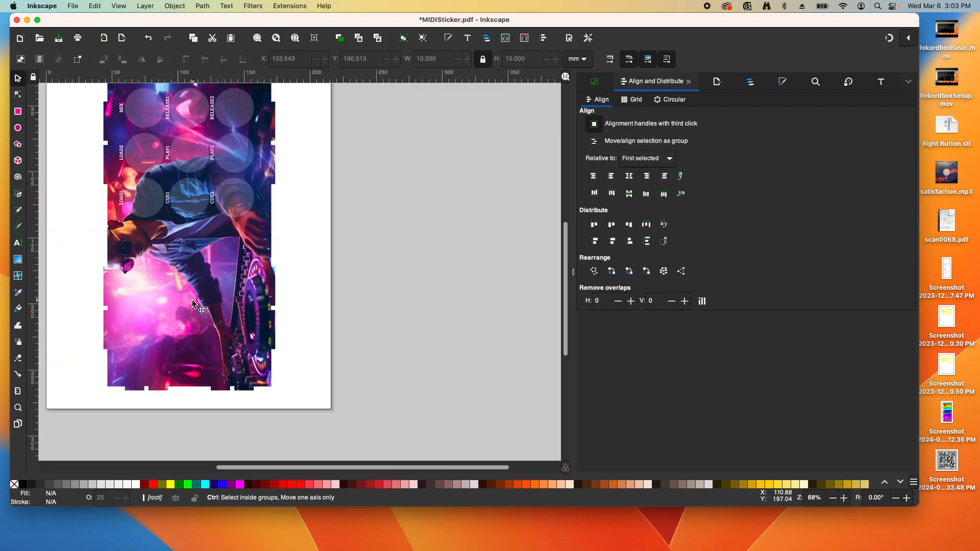
{"action": "scroll", "coordinate": [192, 303], "scroll_direction": "down", "scroll_amount": 1}
{"action": "scroll", "coordinate": [195, 204], "scroll_direction": "up", "scroll_amount": 1}
{"action": "scroll", "coordinate": [198, 209], "scroll_direction": "down", "scroll_amount": 1}
{"action": "scroll", "coordinate": [193, 273], "scroll_direction": "up", "scroll_amount": 1}
{"action": "scroll", "coordinate": [192, 273], "scroll_direction": "down", "scroll_amount": 1}
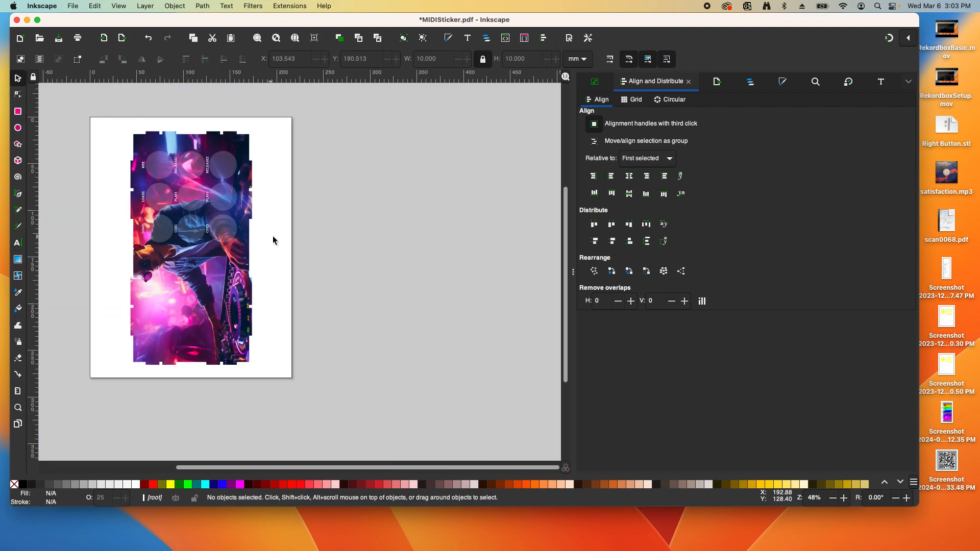
{"action": "key", "text": "super+s"}
{"action": "key", "text": "Return"}
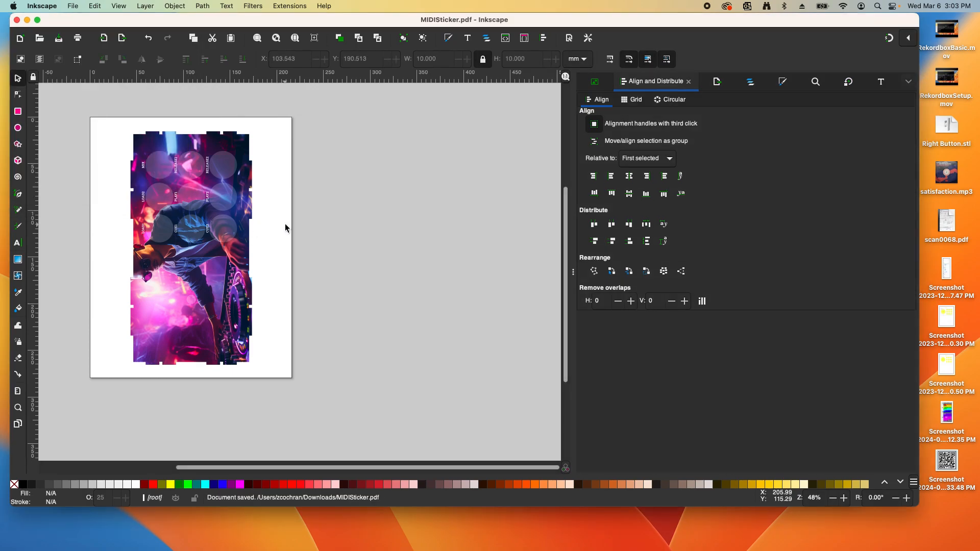